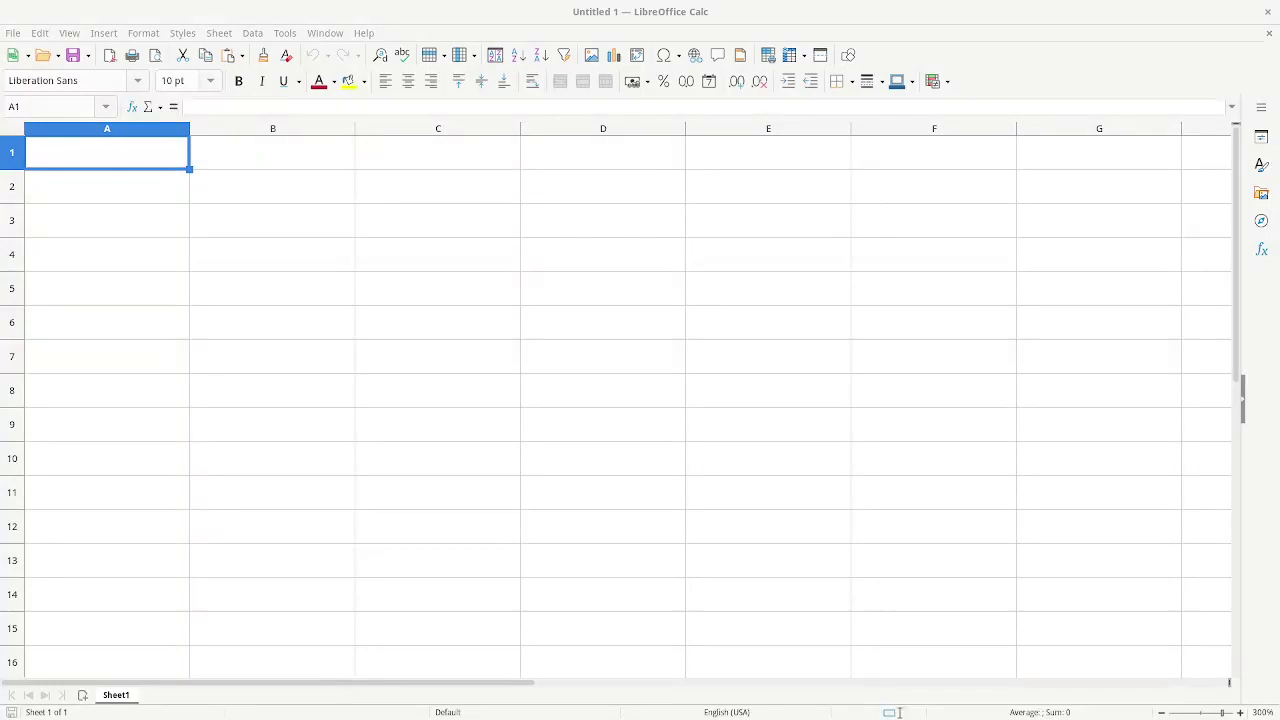
- Enter the title 'Grades' in cell A1, leaving row 2 blank
{"action": "left_click", "coordinate": [39, 8]}
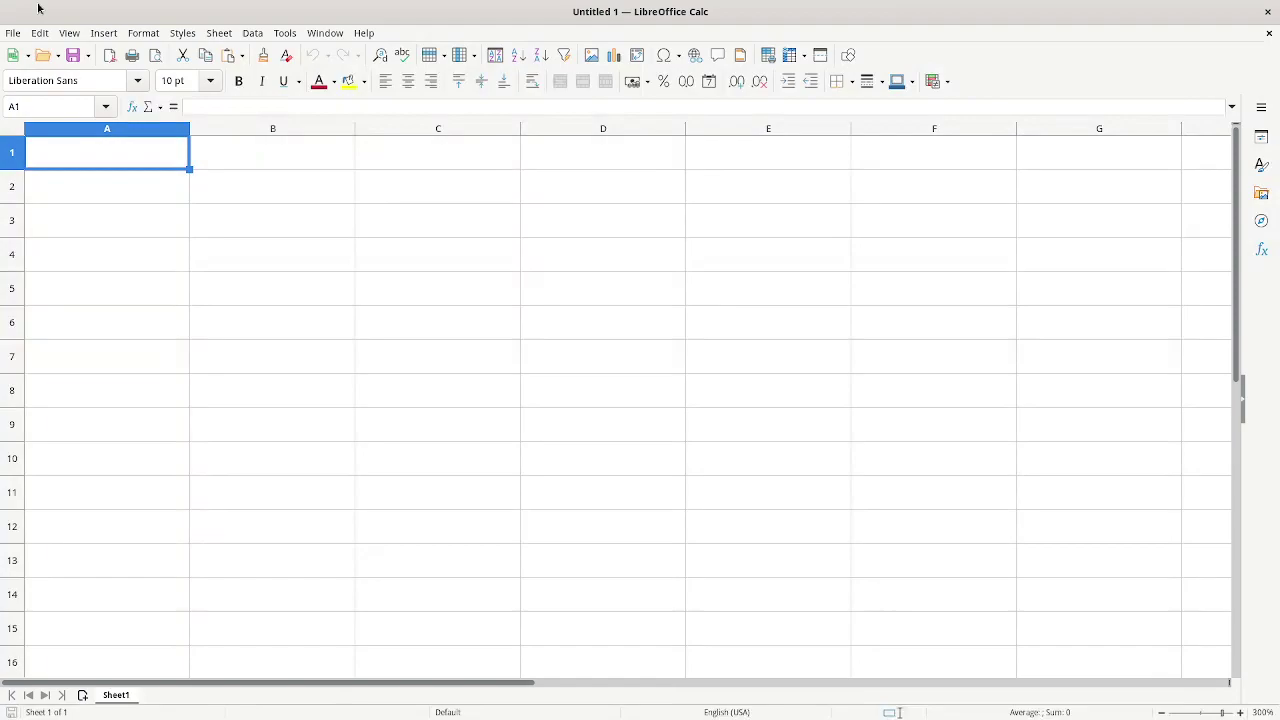
{"action": "key", "text": "Right"}
{"action": "key", "text": "Right"}
{"action": "key", "text": "Right"}
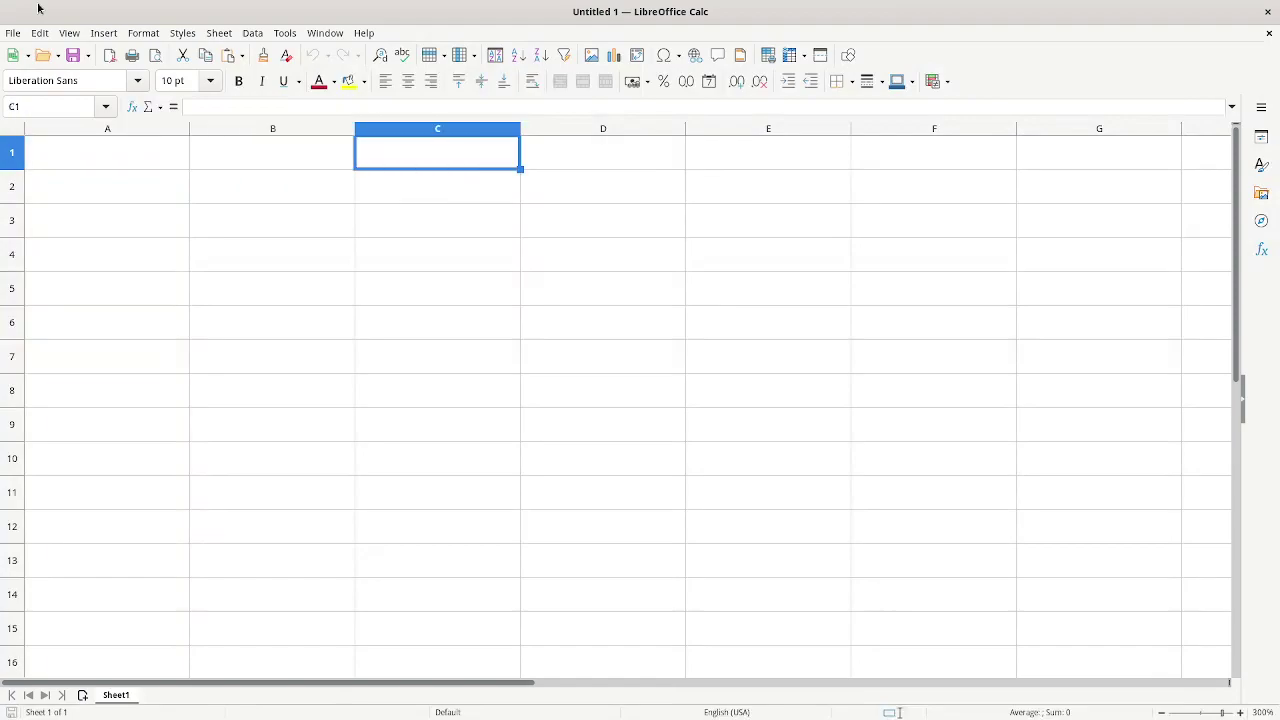
{"action": "key", "text": "Down"}
{"action": "key", "text": "Left"}
{"action": "key", "text": "Left"}
{"action": "key", "text": "Left"}
{"action": "key", "text": "Up"}
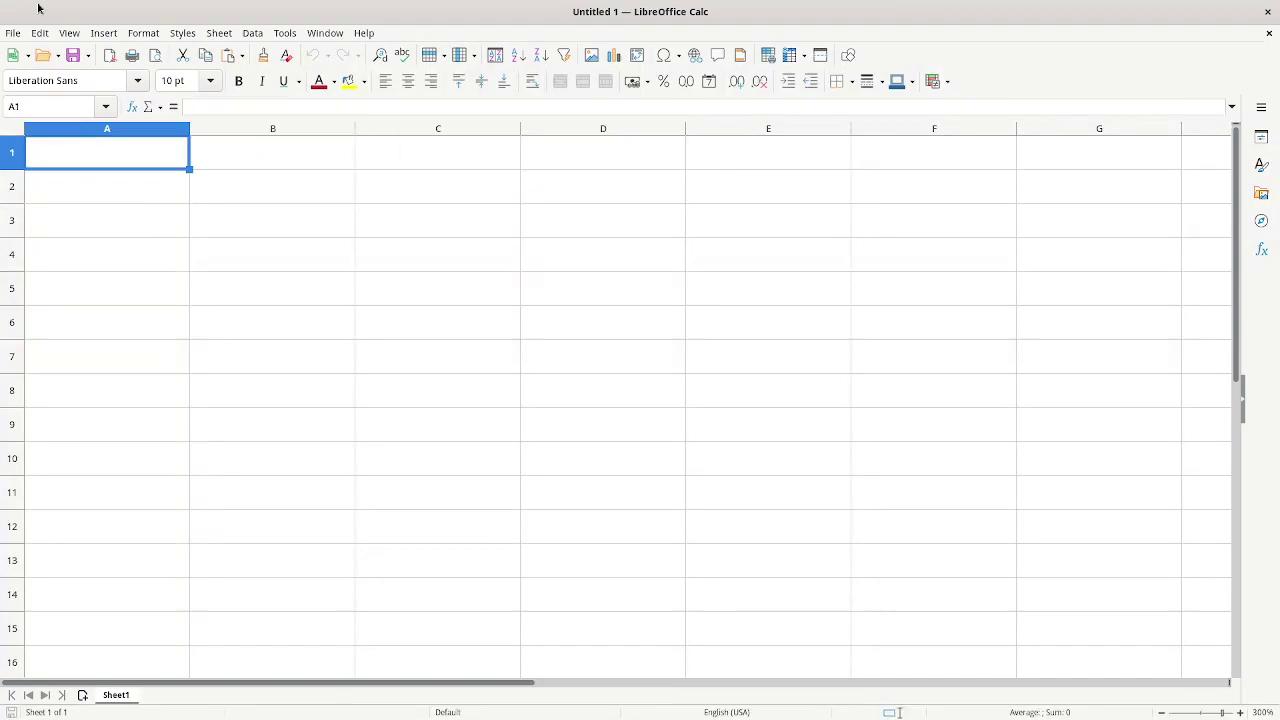
{"action": "left_click", "coordinate": [118, 190]}
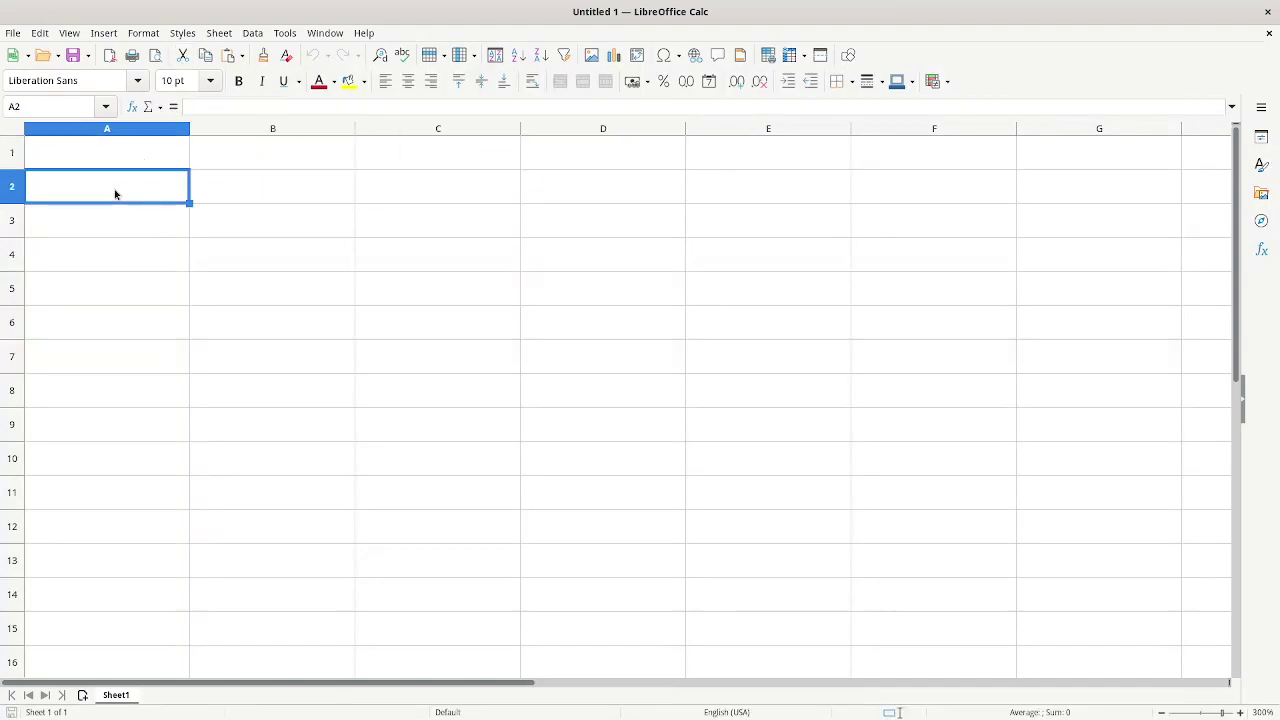
{"action": "left_click", "coordinate": [126, 162]}
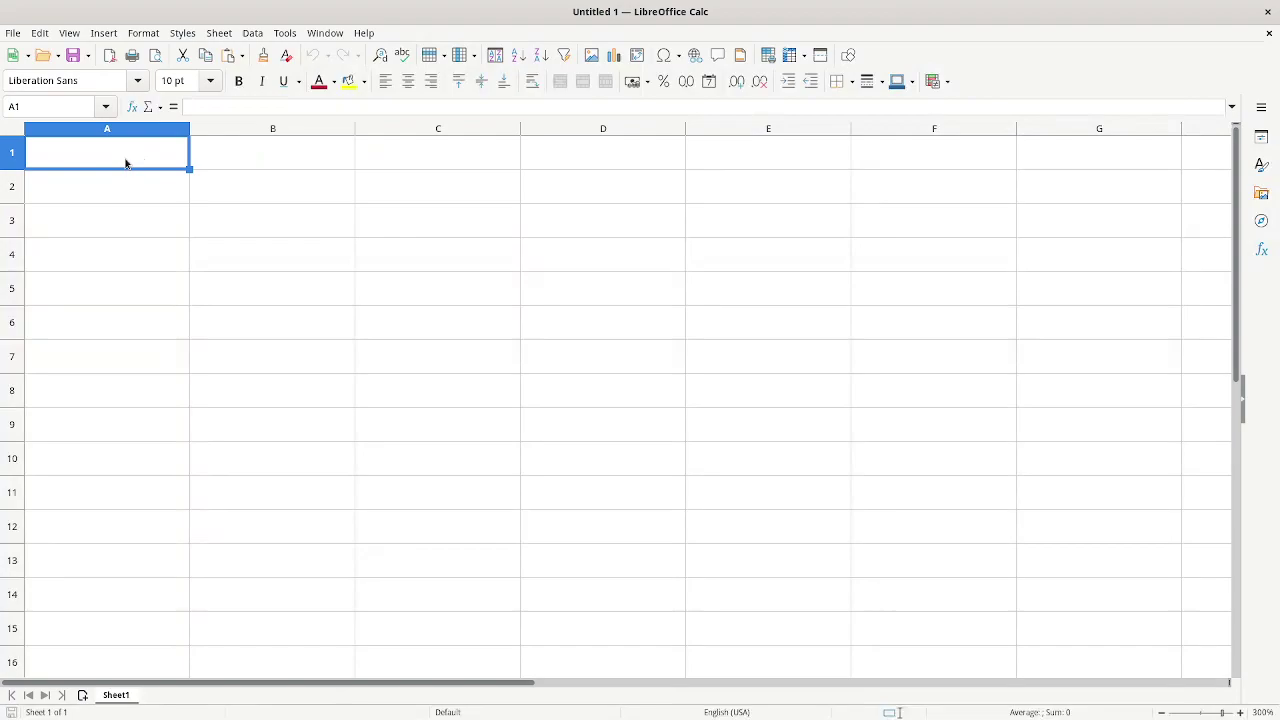
{"action": "type", "text": "Grades"}
{"action": "key", "text": "Return"}
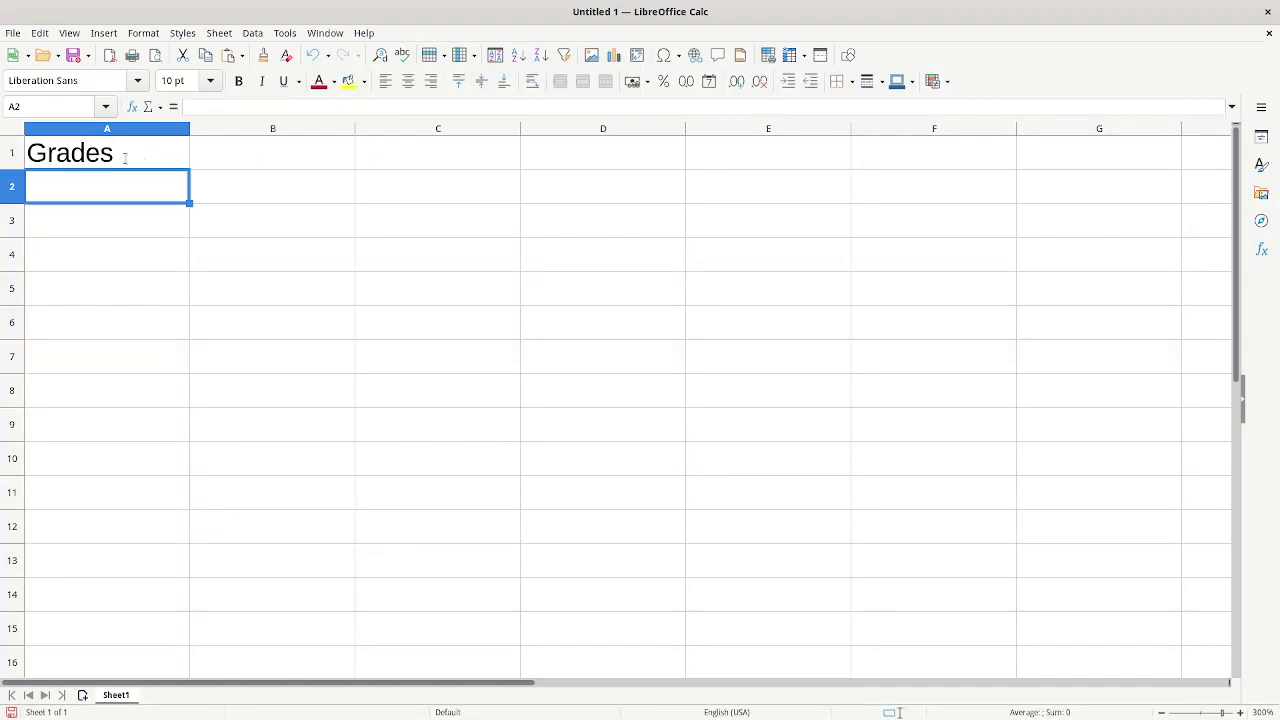
{"action": "key", "text": "Return"}
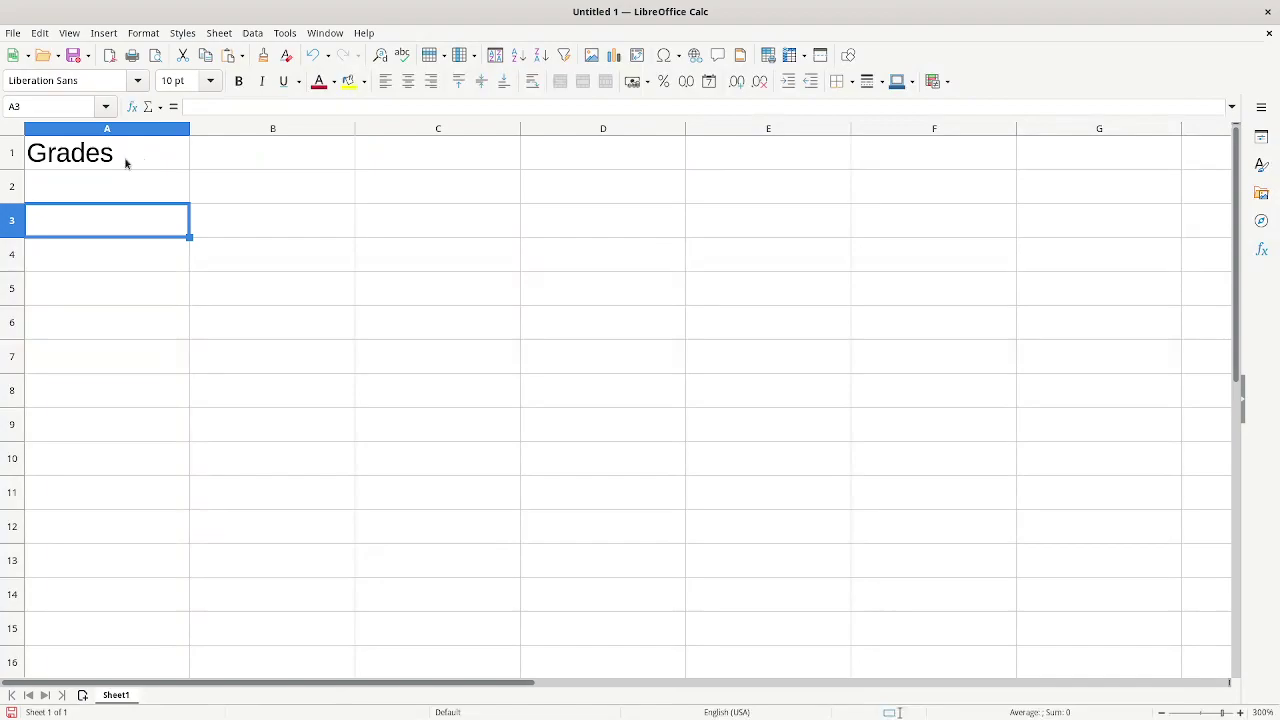
- Add the headers Assignments, Scores and Max points in A3:C3
{"action": "type", "text": "Ass"}
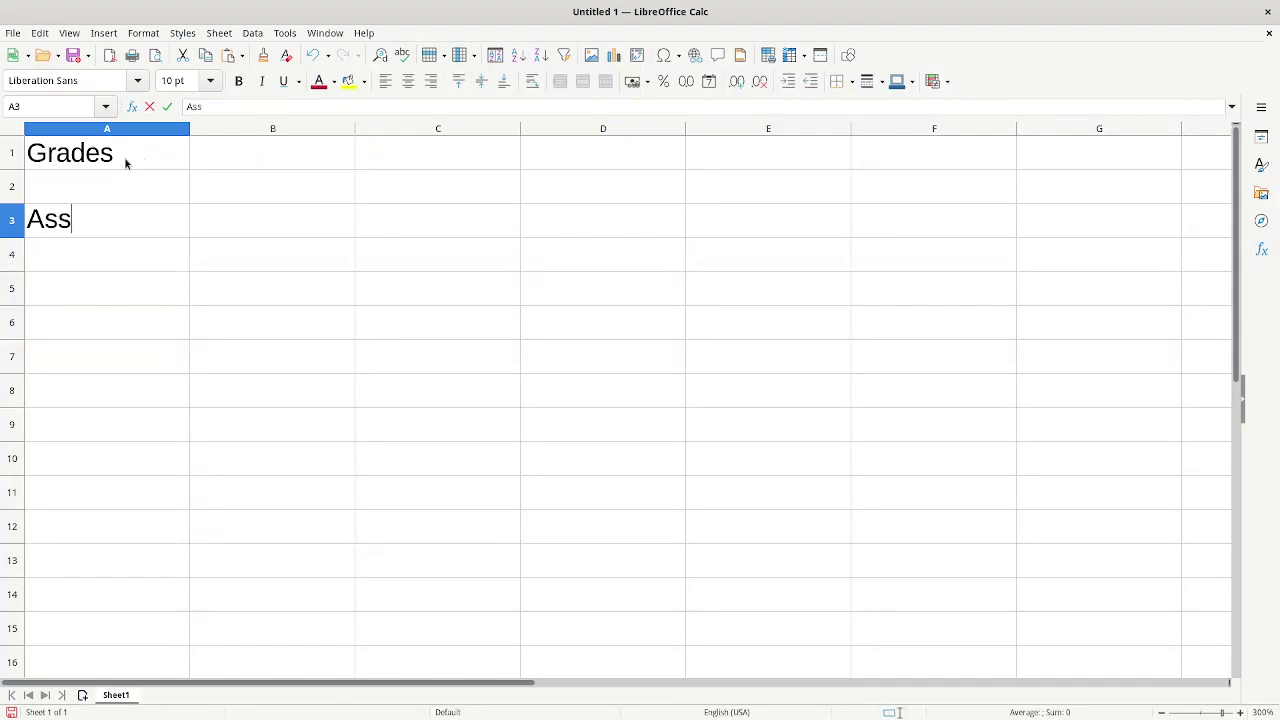
{"action": "type", "text": "ignments"}
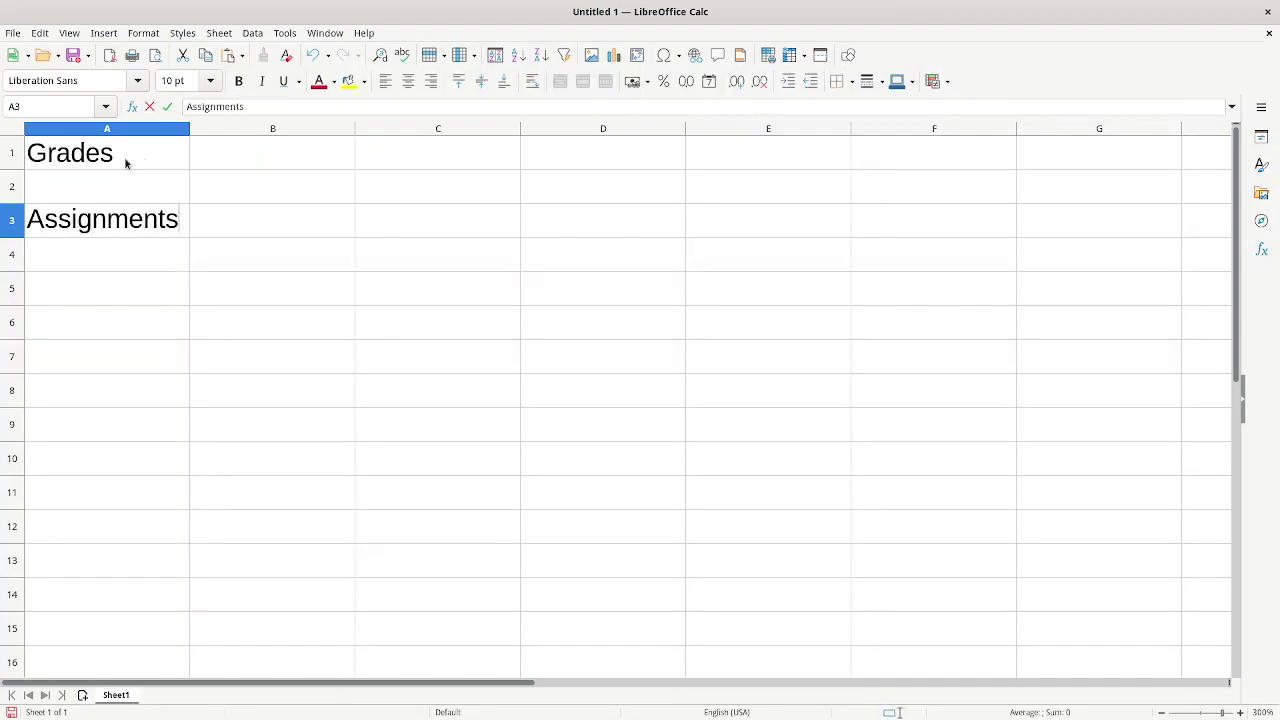
{"action": "key", "text": "Tab"}
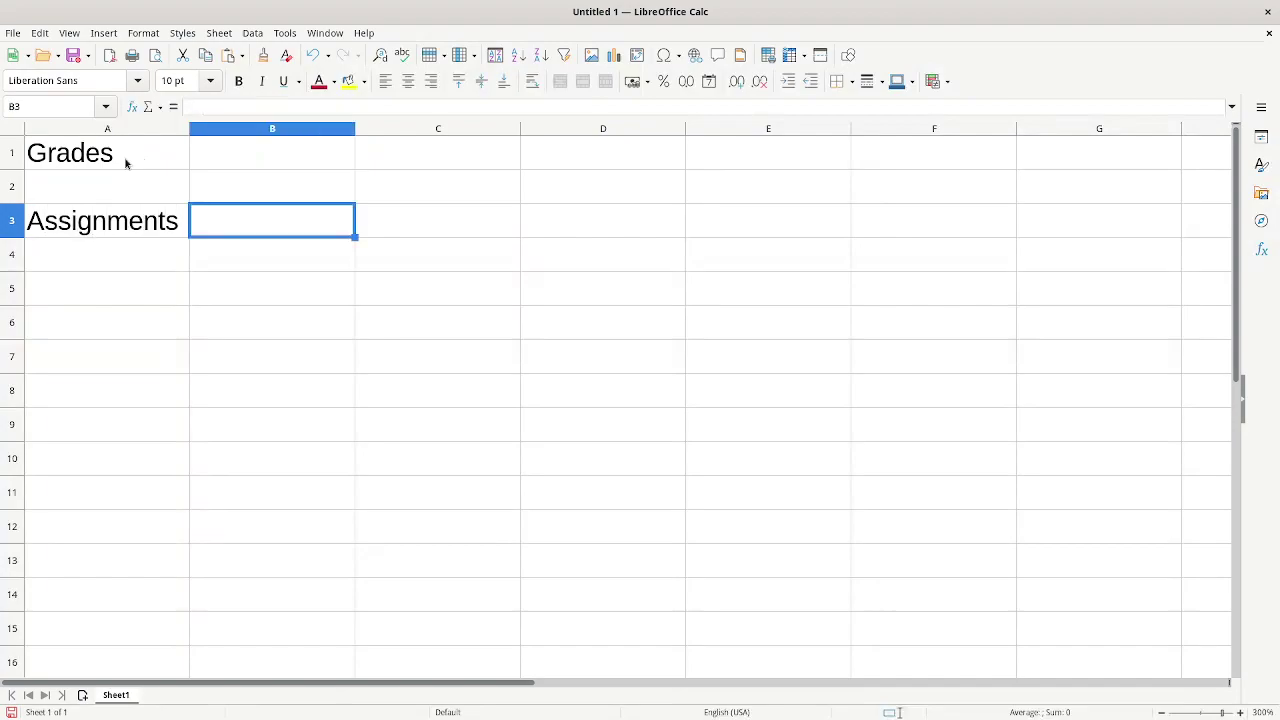
{"action": "type", "text": "Scores"}
{"action": "key", "text": "Tab"}
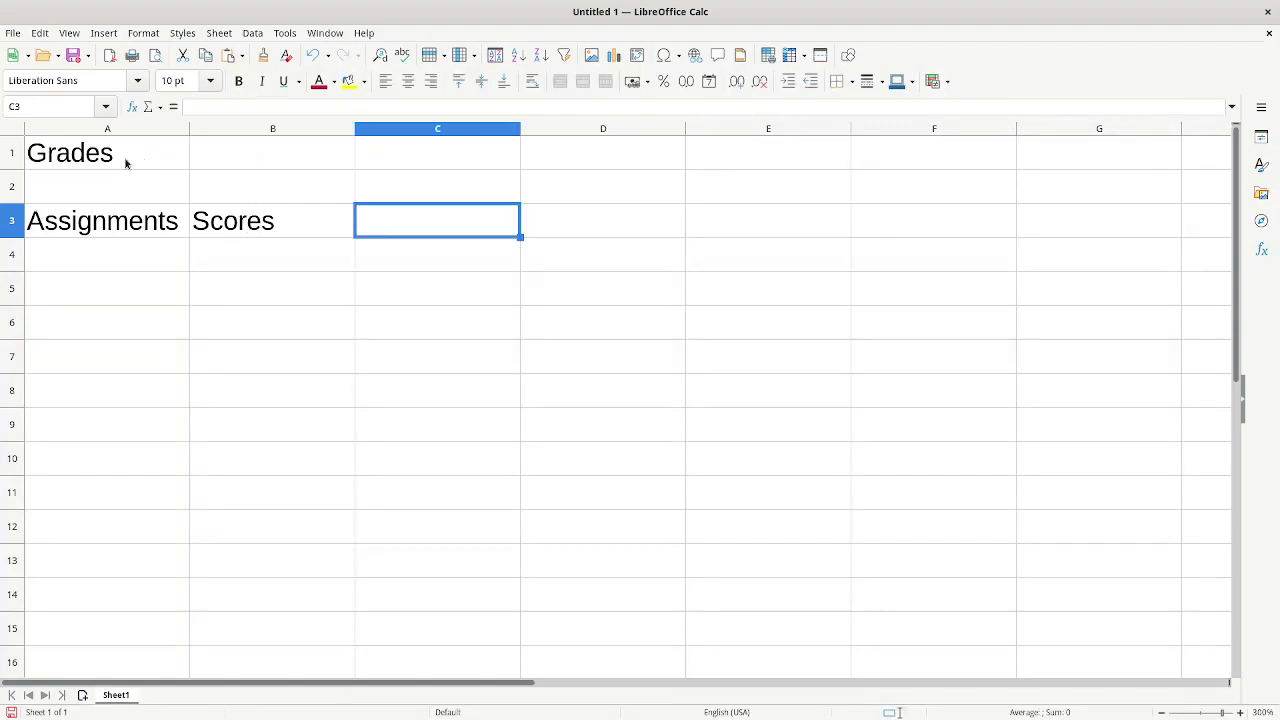
{"action": "type", "text": "Max point"}
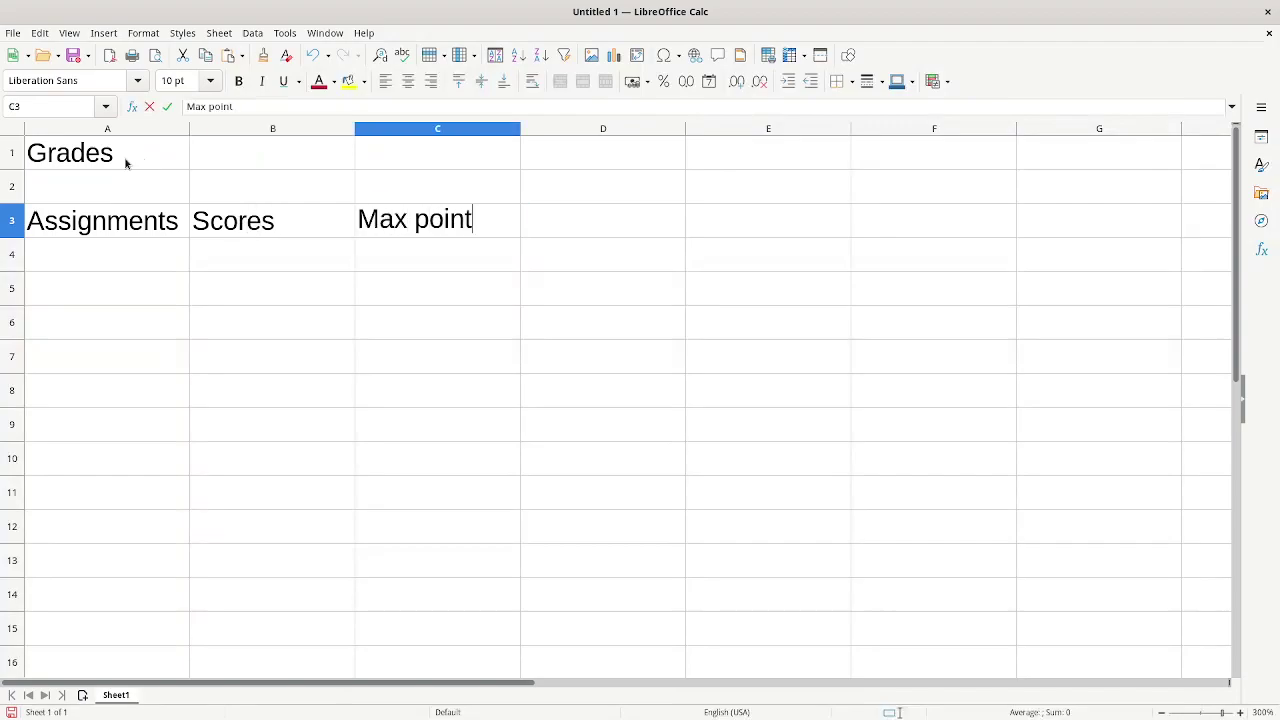
{"action": "type", "text": "s"}
{"action": "key", "text": "Return"}
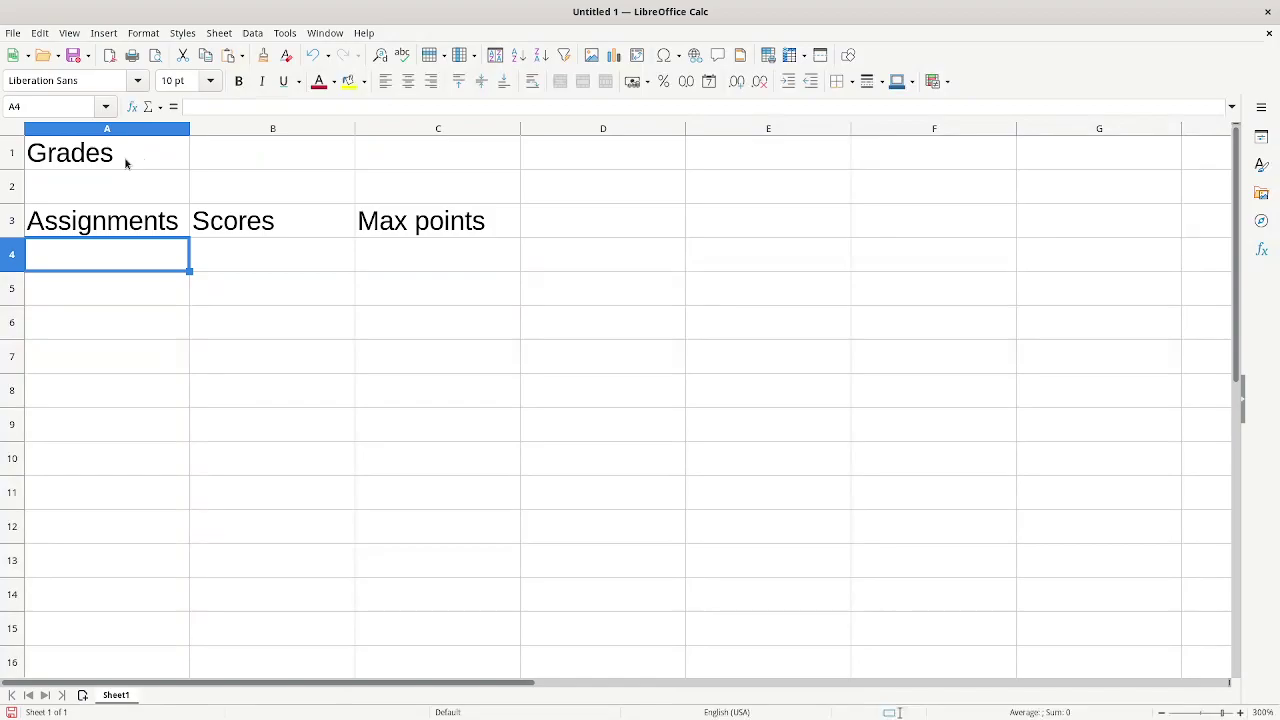
- List Quiz 1, Quiz 2 and Quiz 3 in A4:A6
{"action": "type", "text": "Quiz 1"}
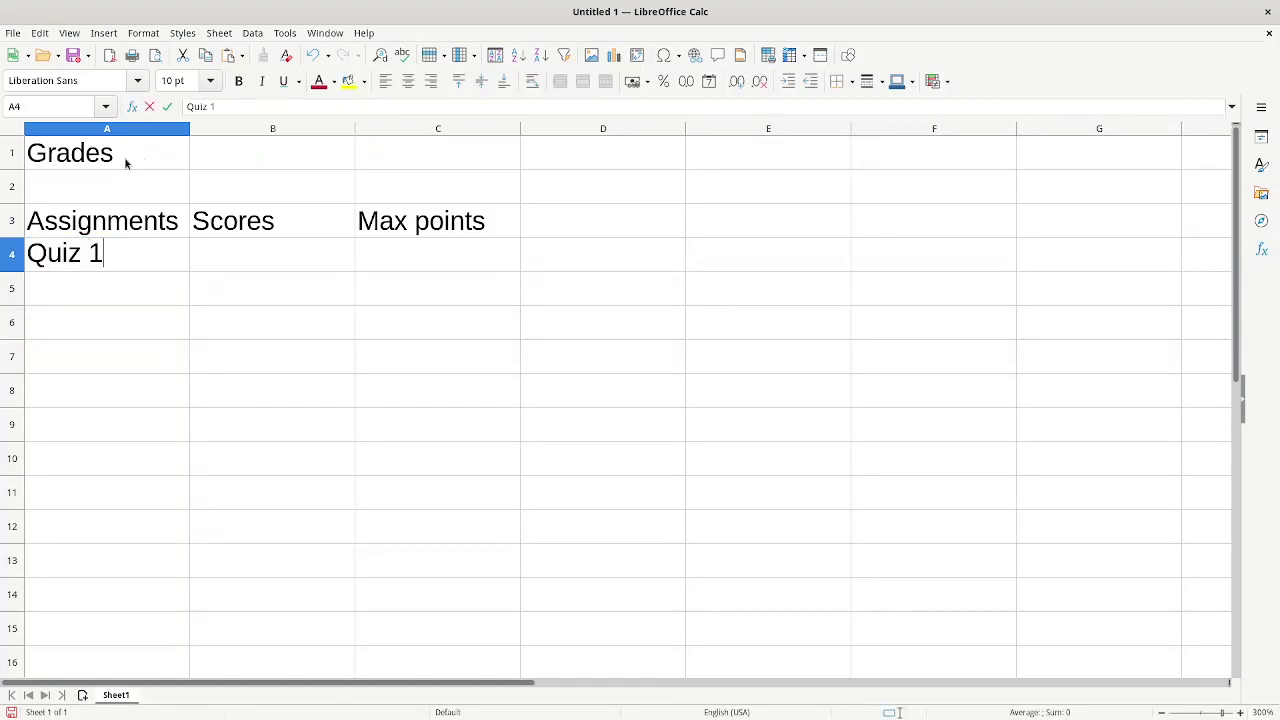
{"action": "key", "text": "Return"}
{"action": "type", "text": "Quiz 2"}
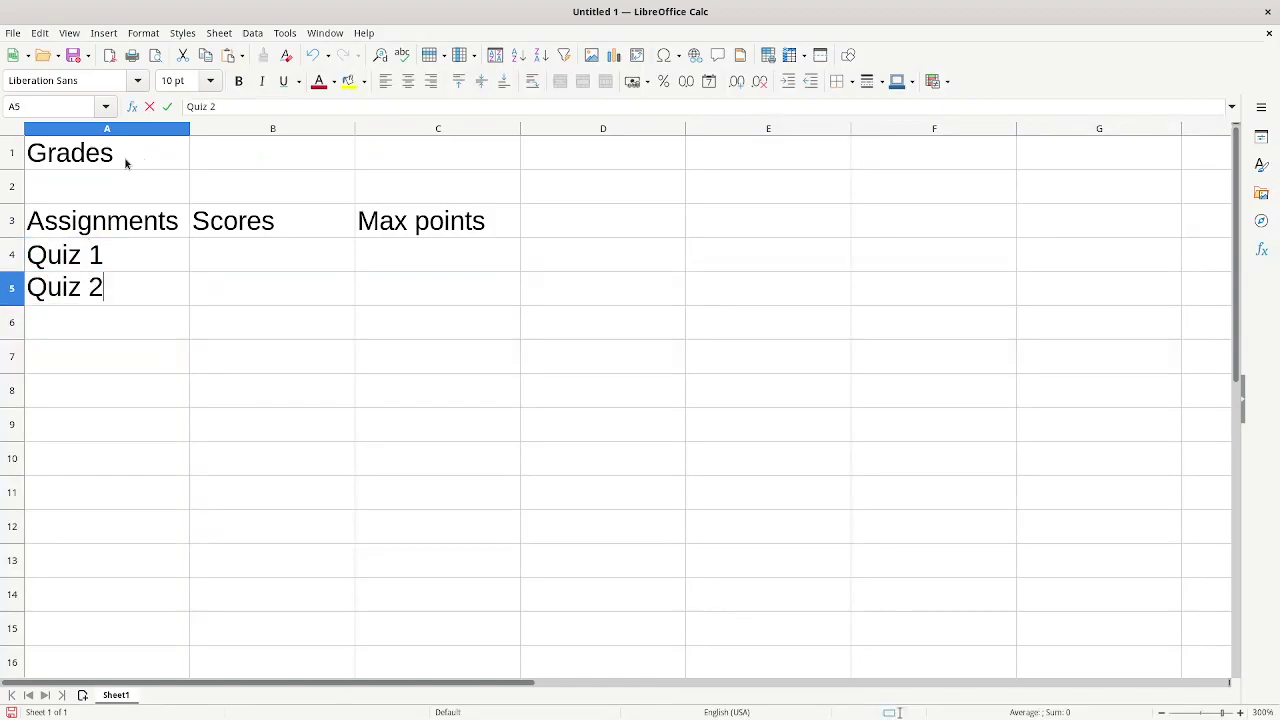
{"action": "key", "text": "Return"}
{"action": "type", "text": "Quiz 3"}
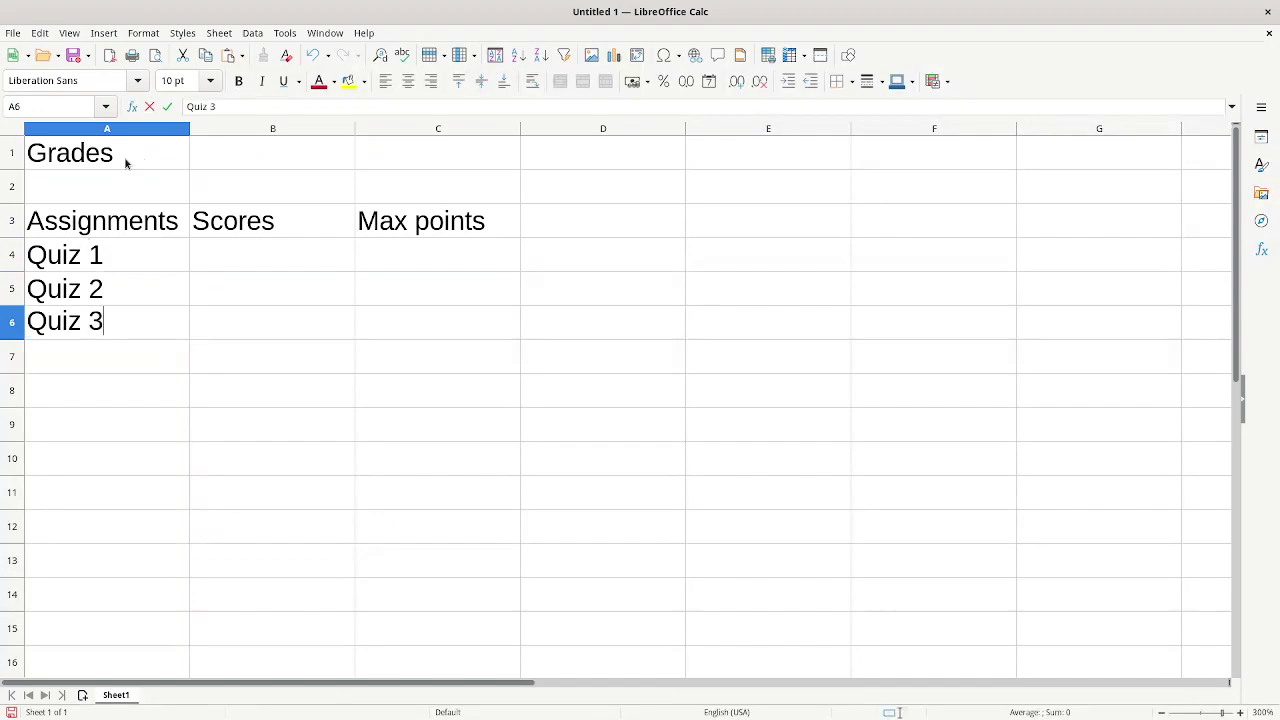
{"action": "key", "text": "Return"}
- List Paper 1, Paper 2, Exam 1, Exam 2 and Final exam in A7:A11
{"action": "type", "text": "Paper 1"}
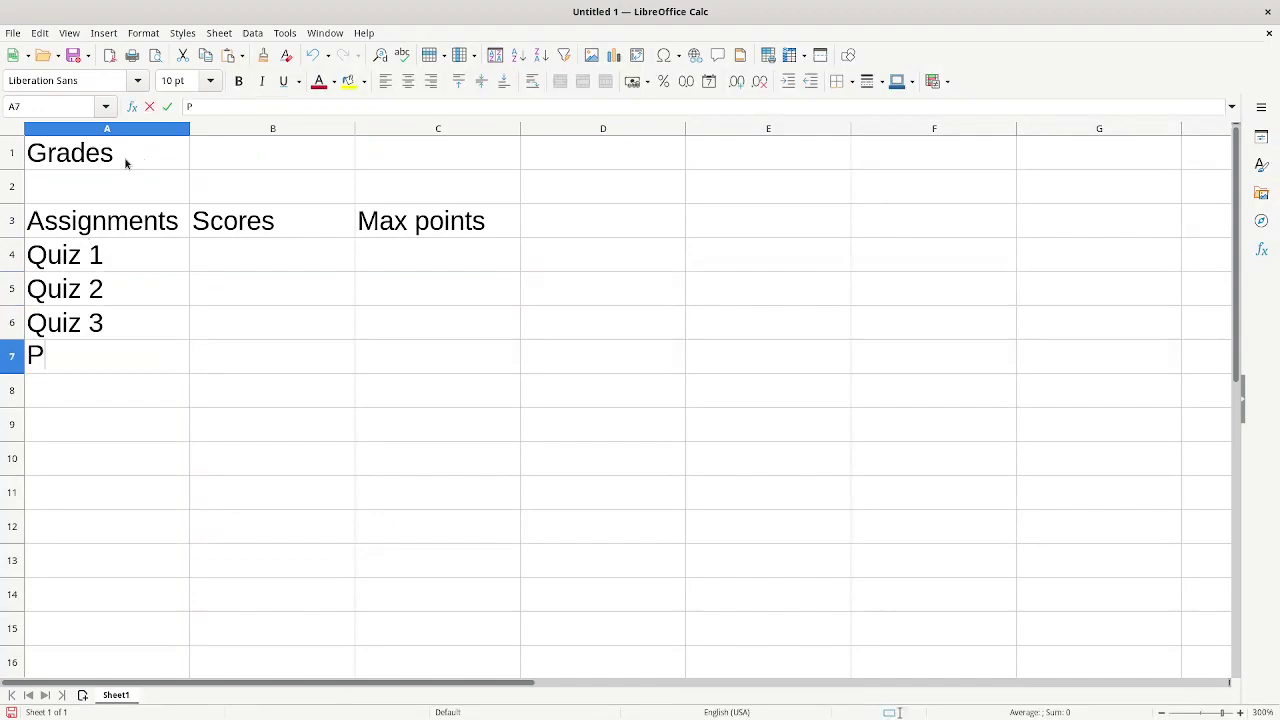
{"action": "key", "text": "Return"}
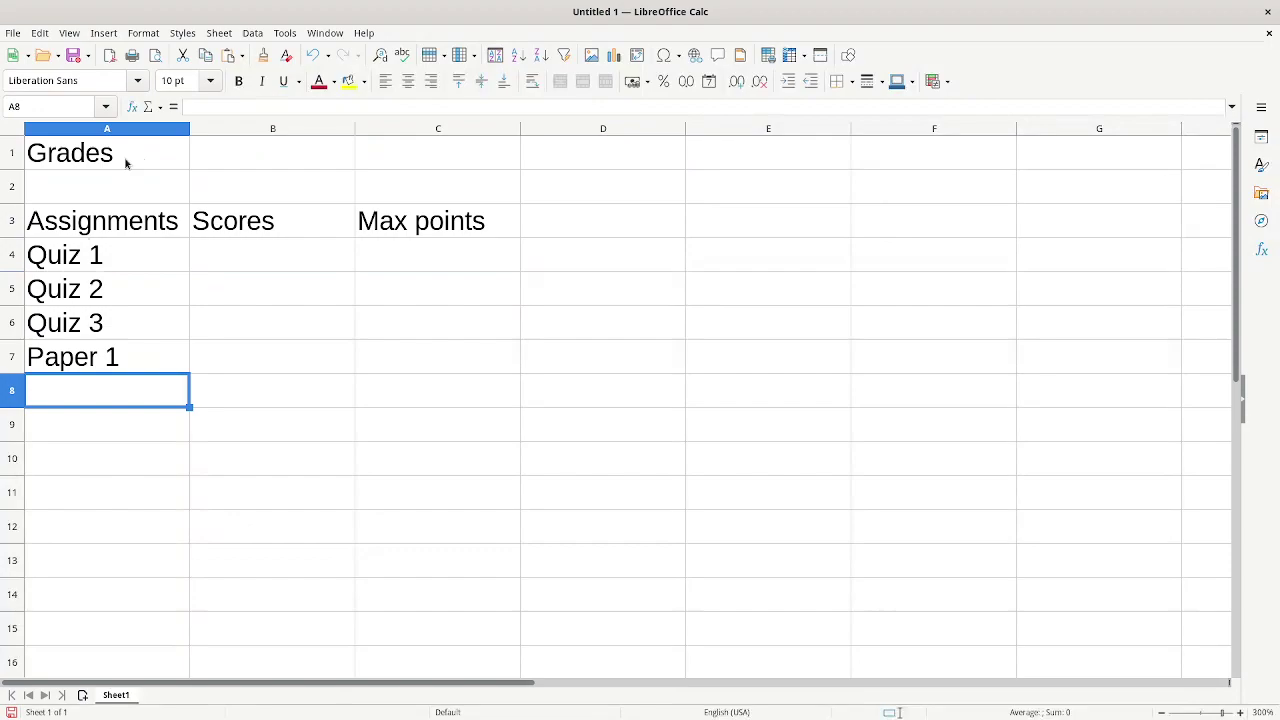
{"action": "type", "text": "Paper 2"}
{"action": "key", "text": "Return"}
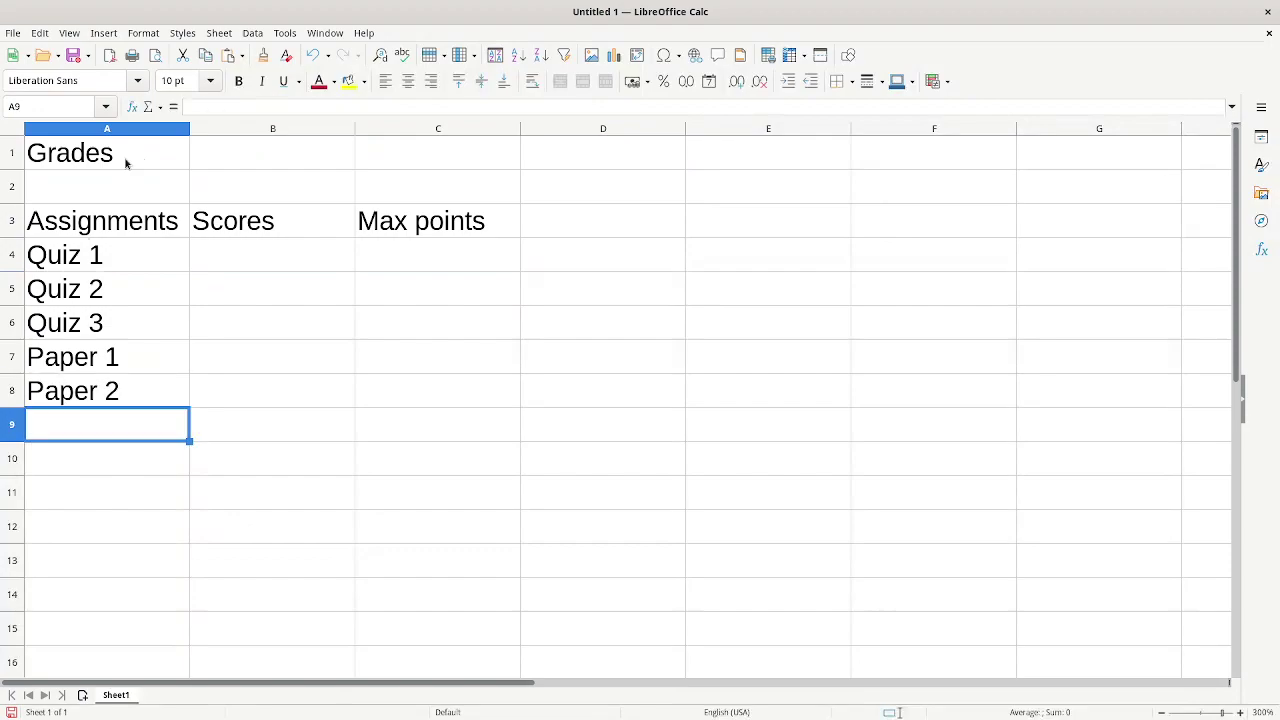
{"action": "type", "text": "Exam 1"}
{"action": "key", "text": "Return"}
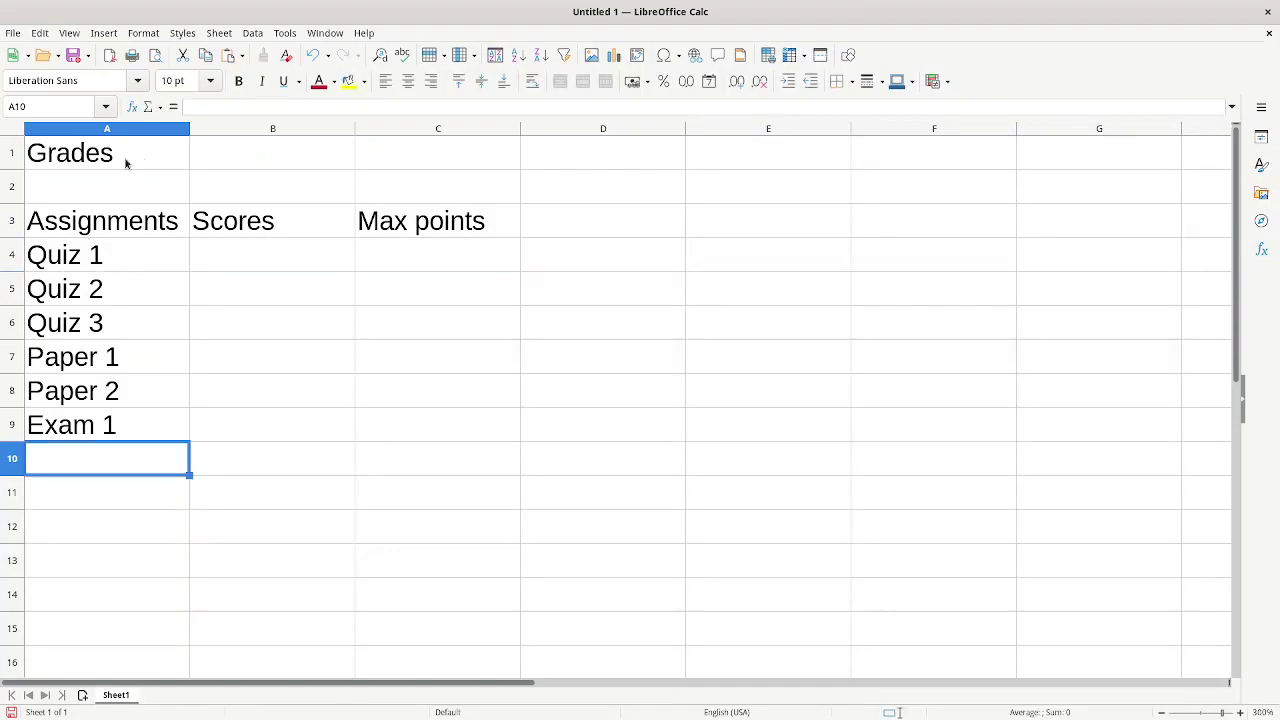
{"action": "type", "text": "Exam 2"}
{"action": "key", "text": "Return"}
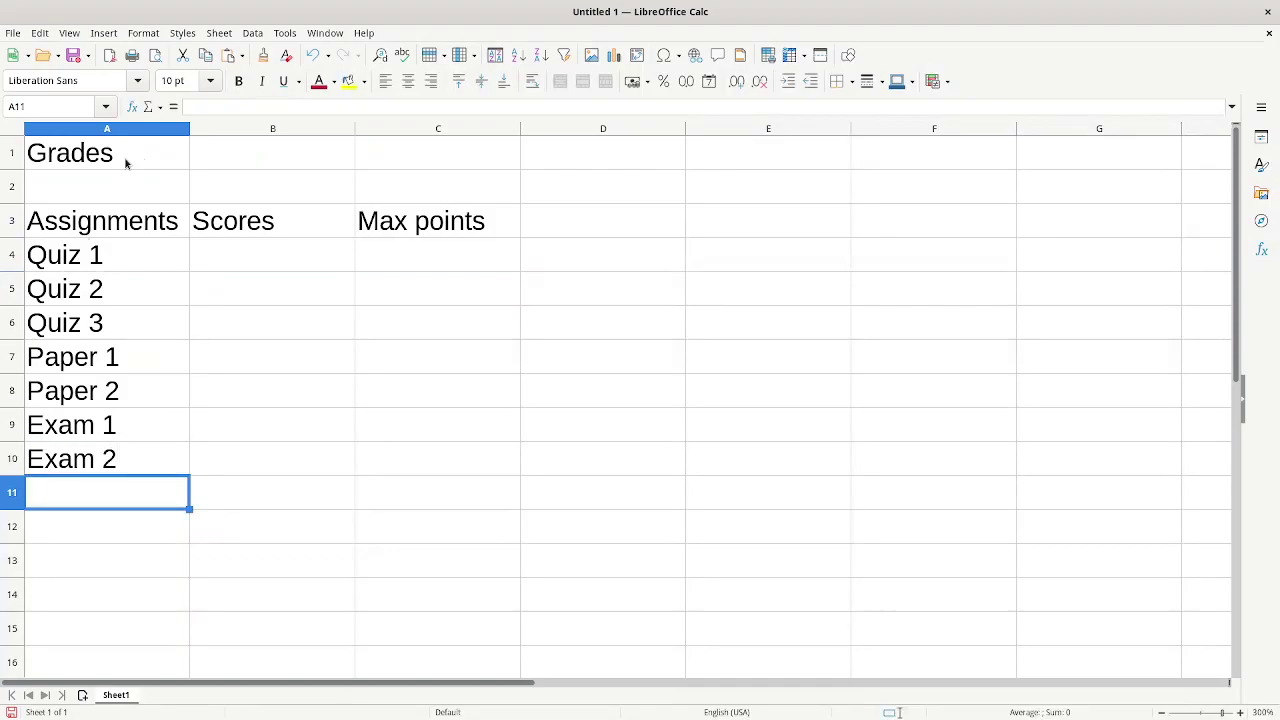
{"action": "type", "text": "Final ex"}
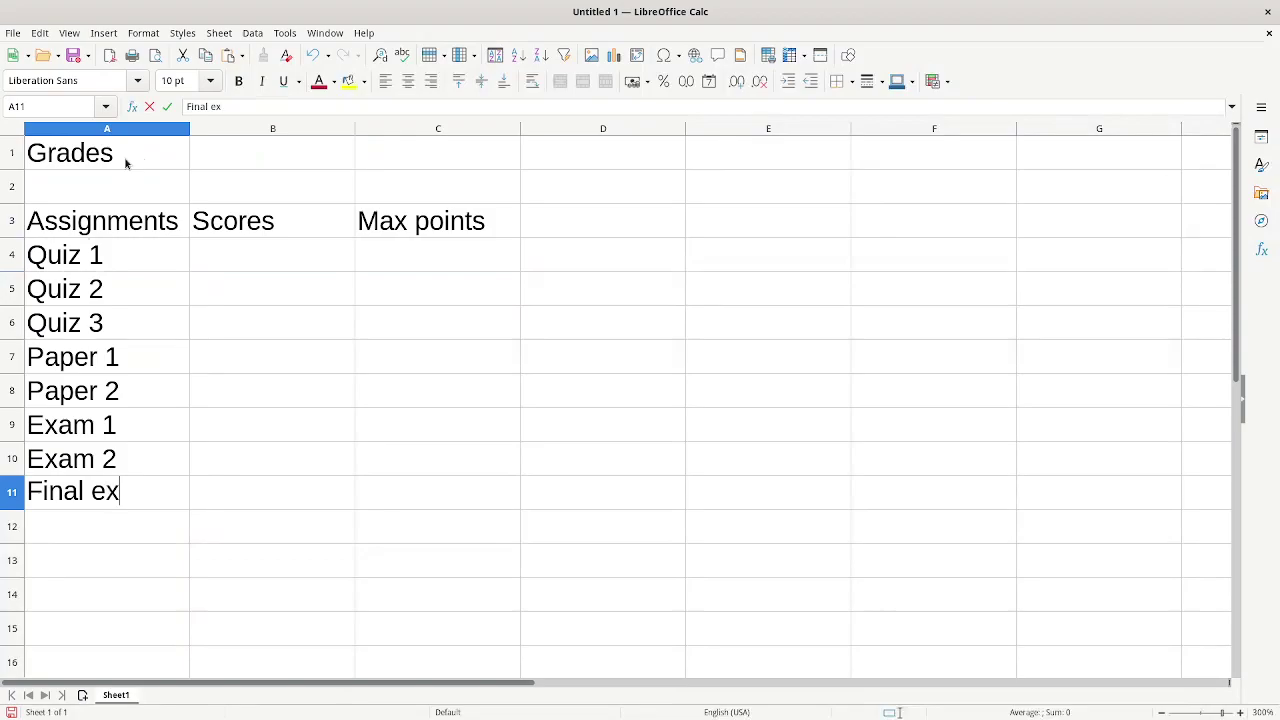
{"action": "type", "text": "am"}
{"action": "key", "text": "Return"}
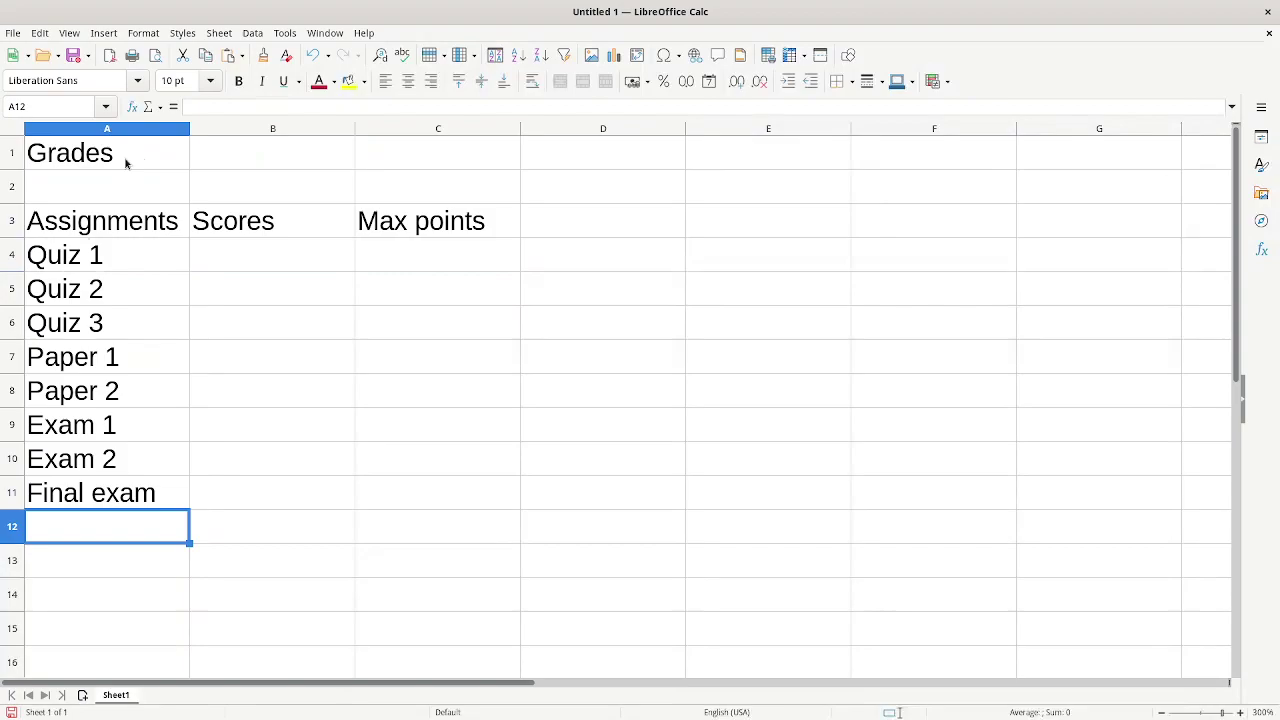
- Enter 10 max points for each of the three quizzes in C4:C6
{"action": "left_click", "coordinate": [491, 264]}
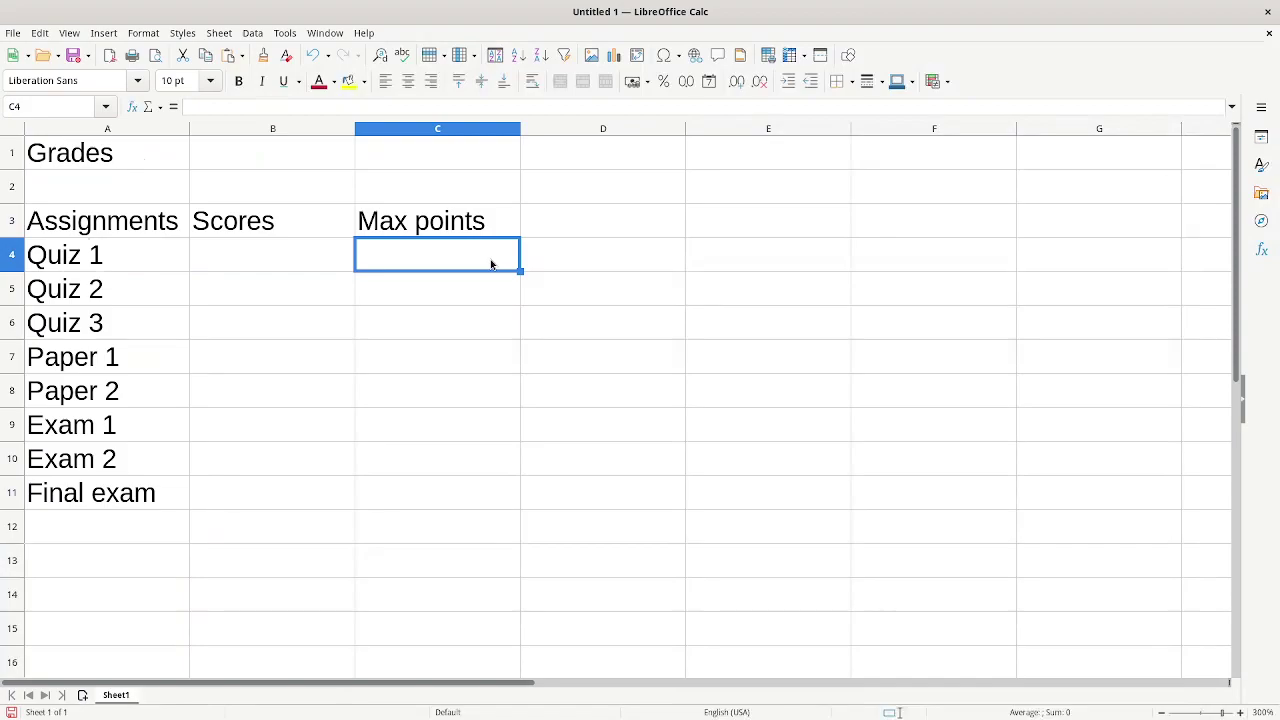
{"action": "type", "text": "10"}
{"action": "key", "text": "Return"}
{"action": "type", "text": "10"}
{"action": "key", "text": "Return"}
{"action": "type", "text": "10"}
{"action": "key", "text": "Return"}
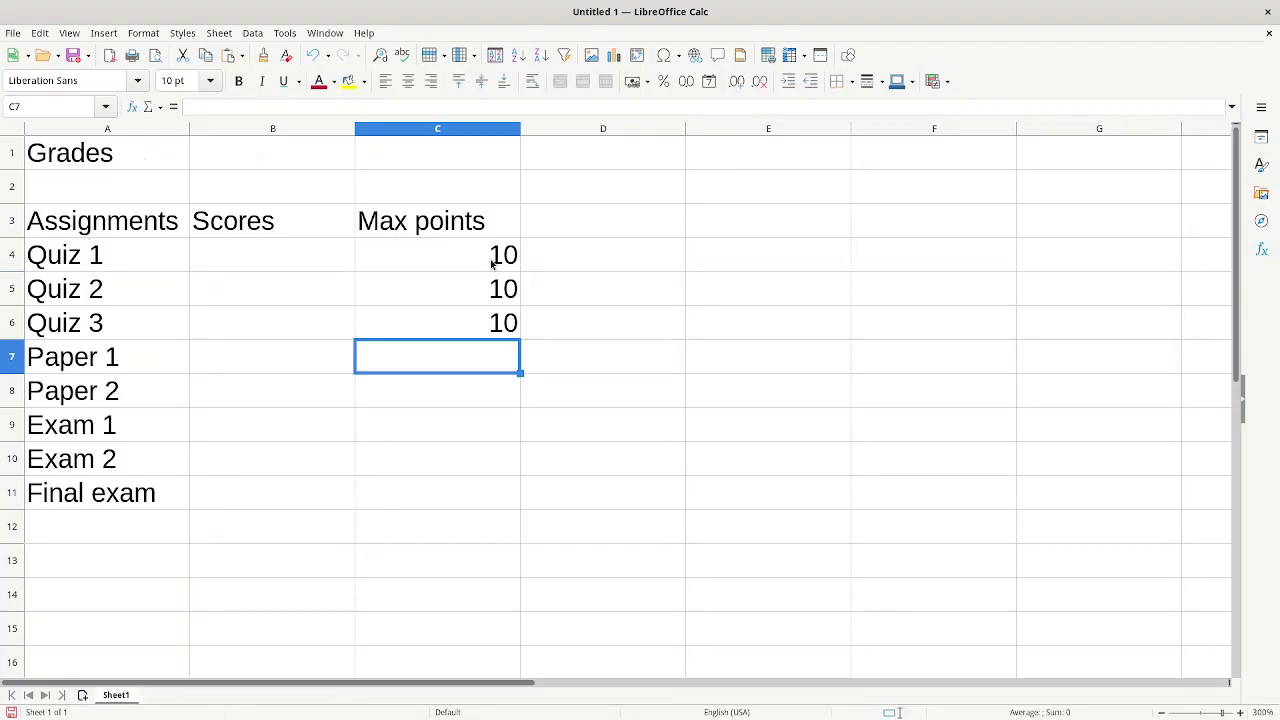
- Enter max points 20, 20, 30, 30 and 50 for the papers, exams and final in C7:C11
{"action": "type", "text": "20"}
{"action": "key", "text": "Return"}
{"action": "type", "text": "20"}
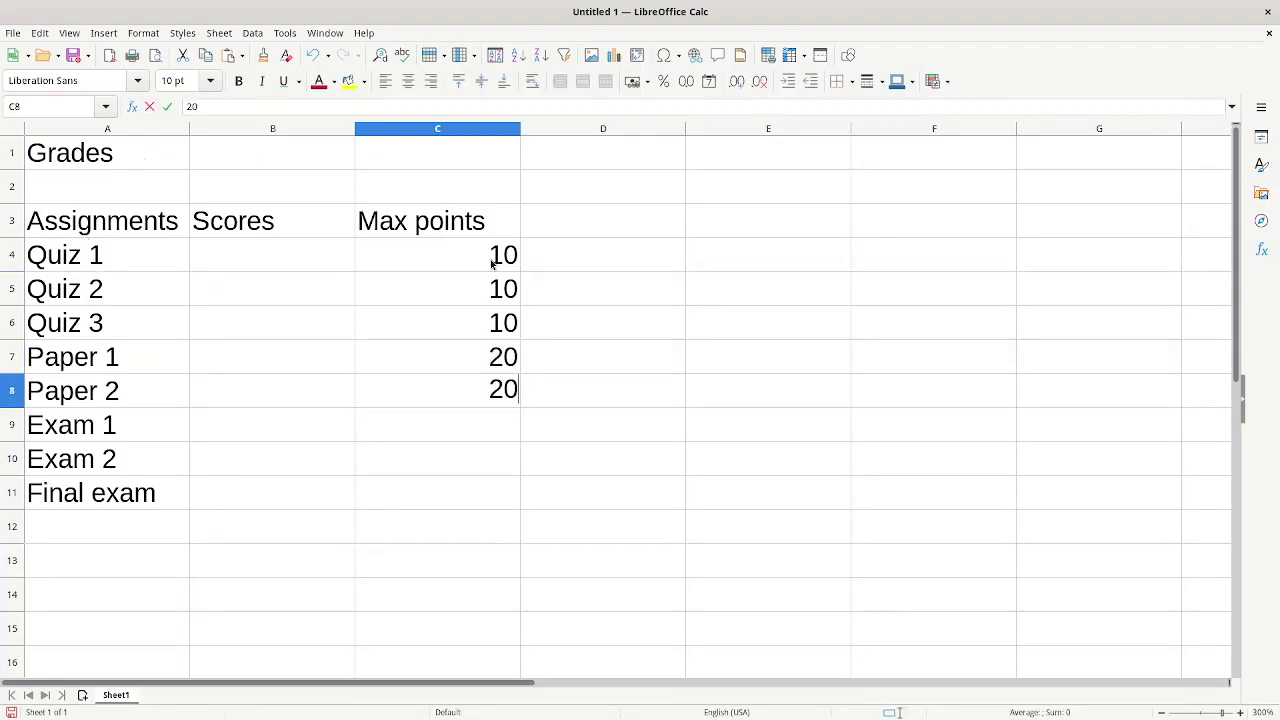
{"action": "key", "text": "Return"}
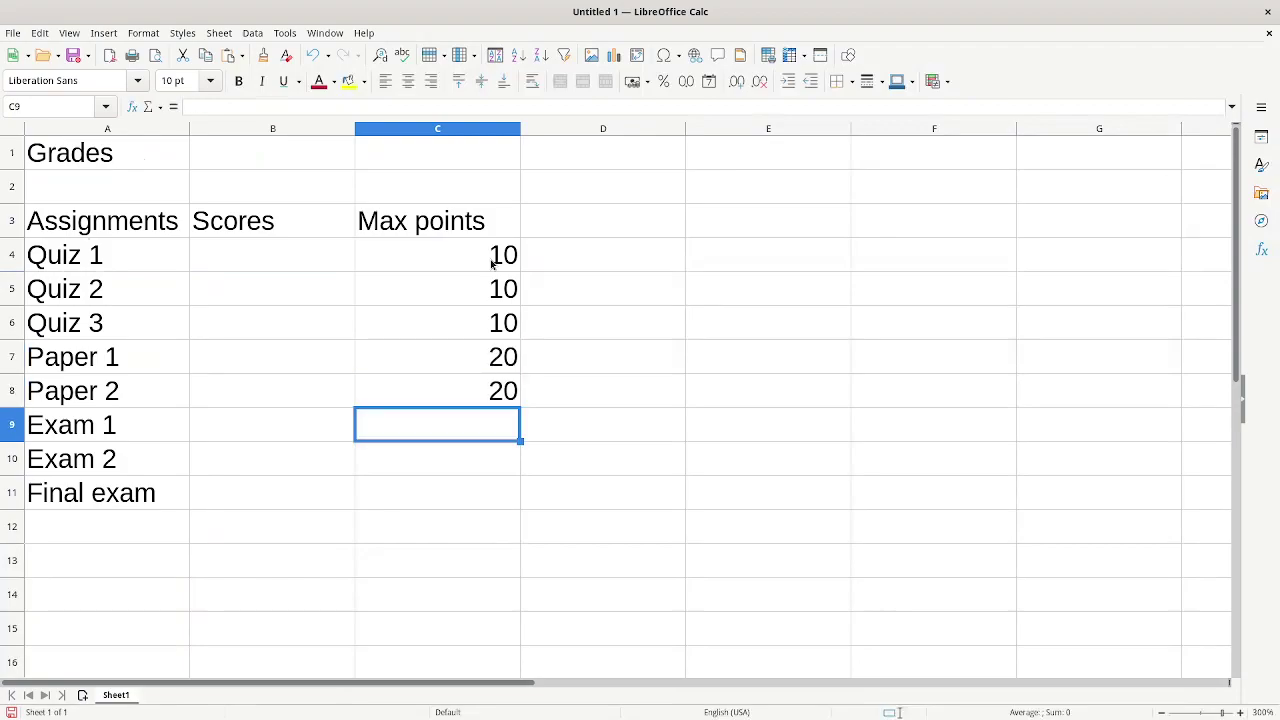
{"action": "type", "text": "30"}
{"action": "key", "text": "Return"}
{"action": "type", "text": "30"}
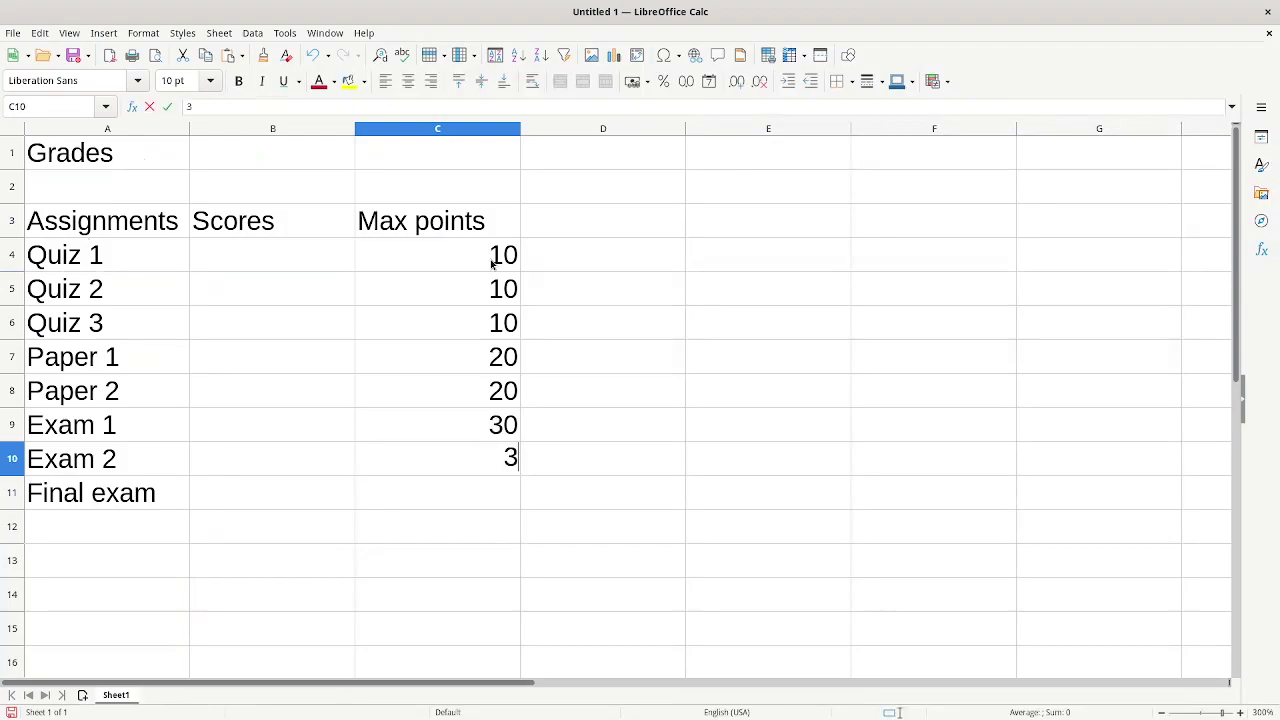
{"action": "key", "text": "Return"}
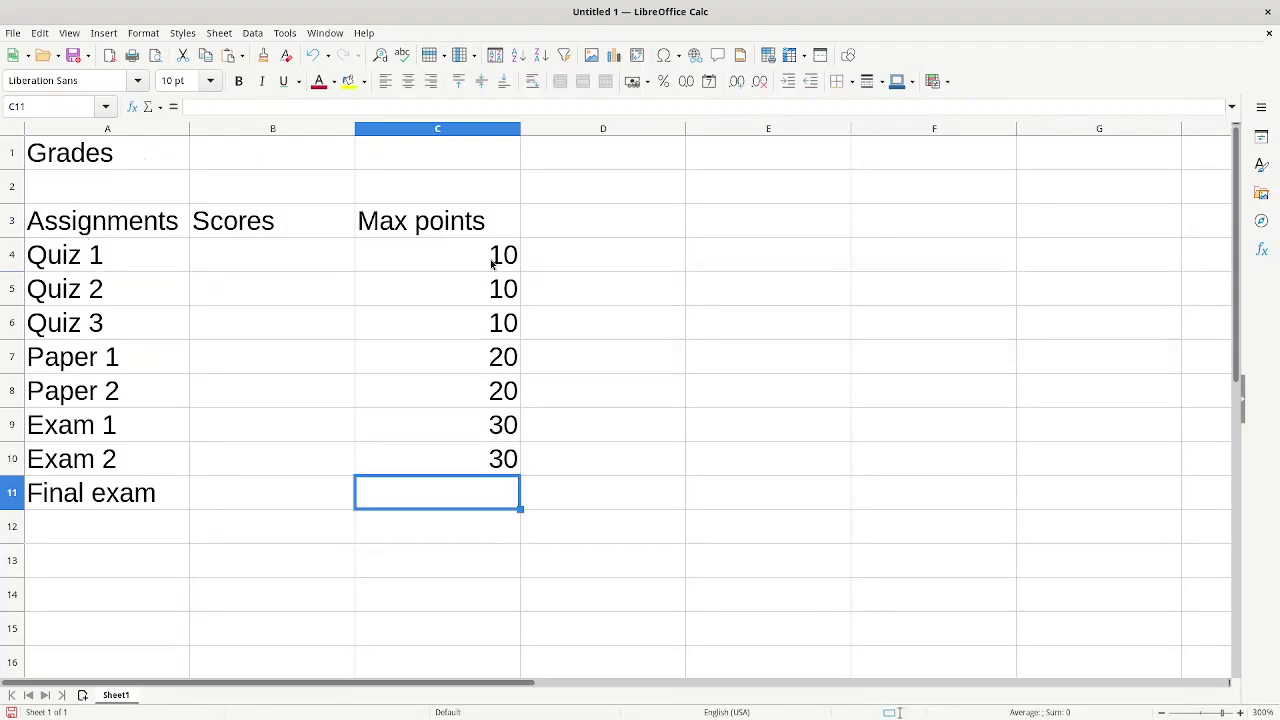
{"action": "type", "text": "50"}
{"action": "key", "text": "Return"}
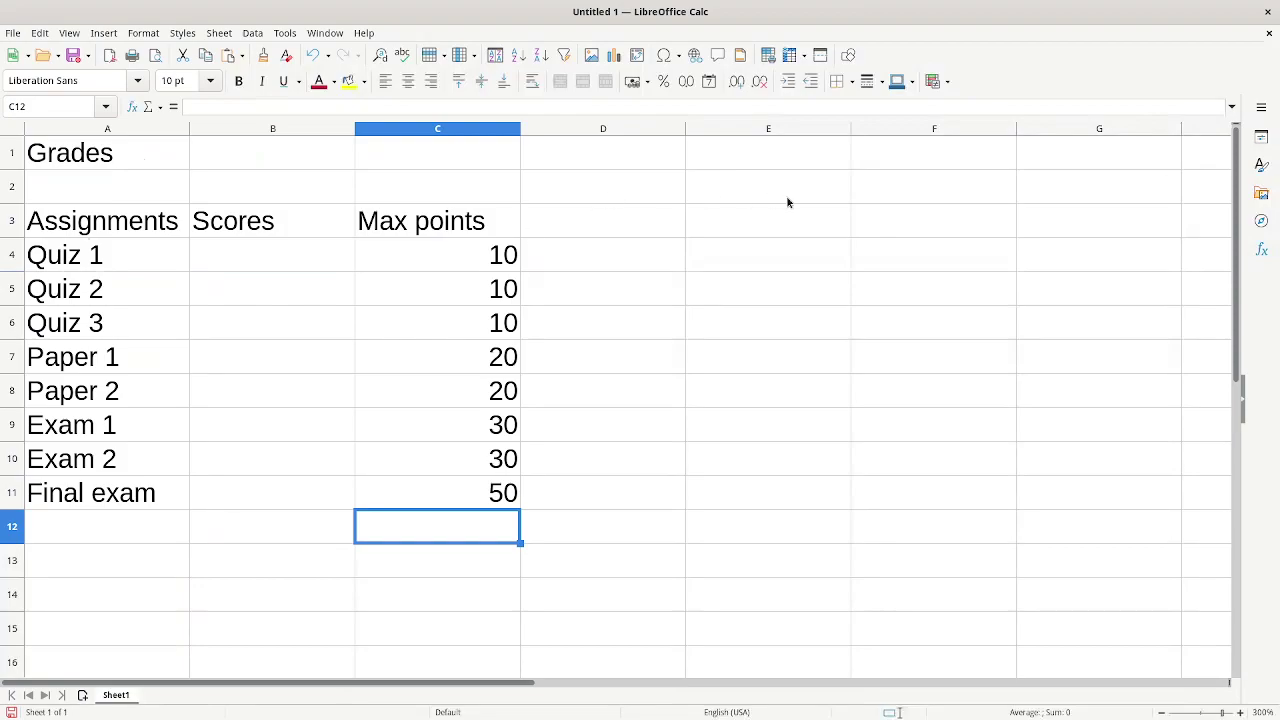
{"action": "left_click", "coordinate": [292, 264]}
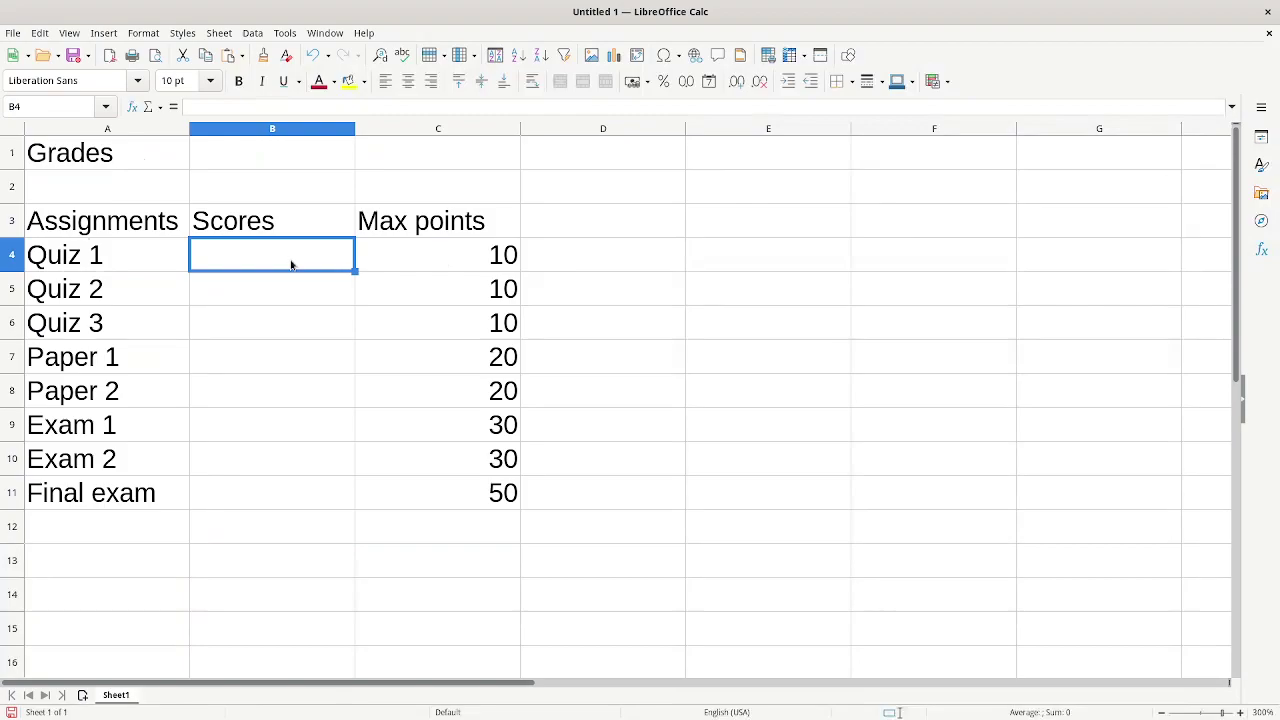
- Enter quiz scores 7, 8 and 9 in B4:B6
{"action": "type", "text": "7"}
{"action": "key", "text": "Return"}
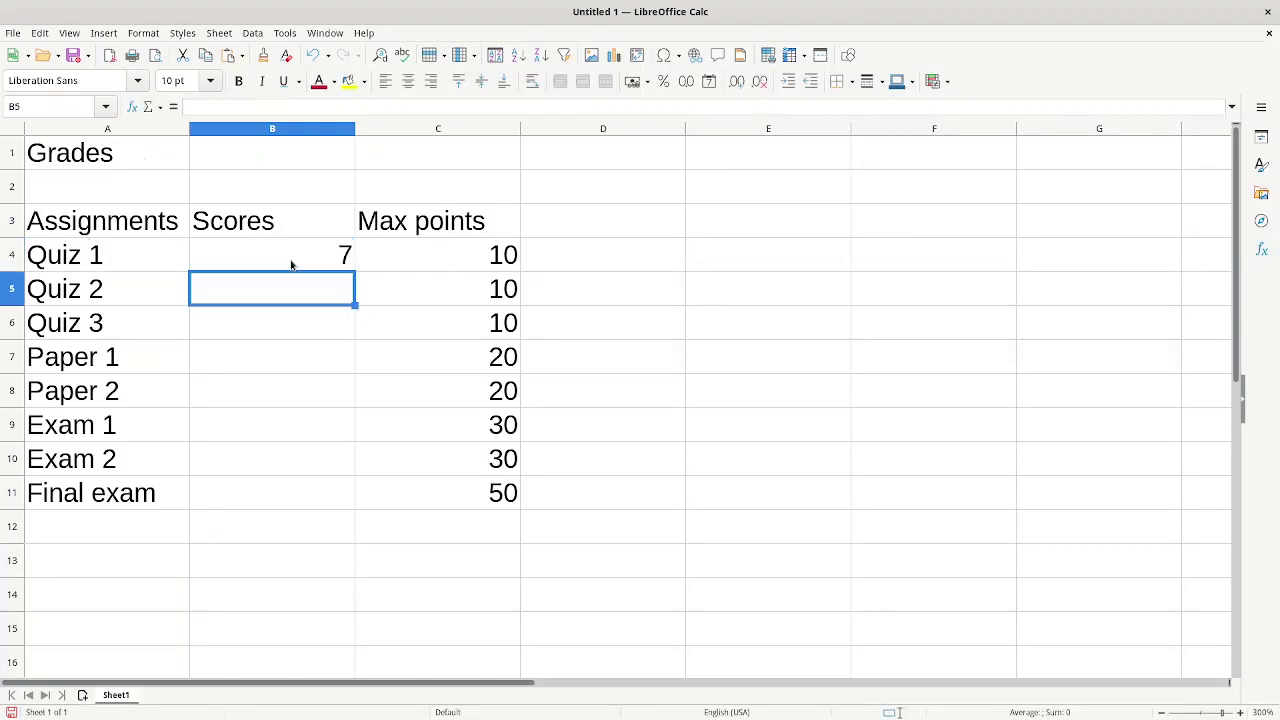
{"action": "type", "text": "8"}
{"action": "key", "text": "Return"}
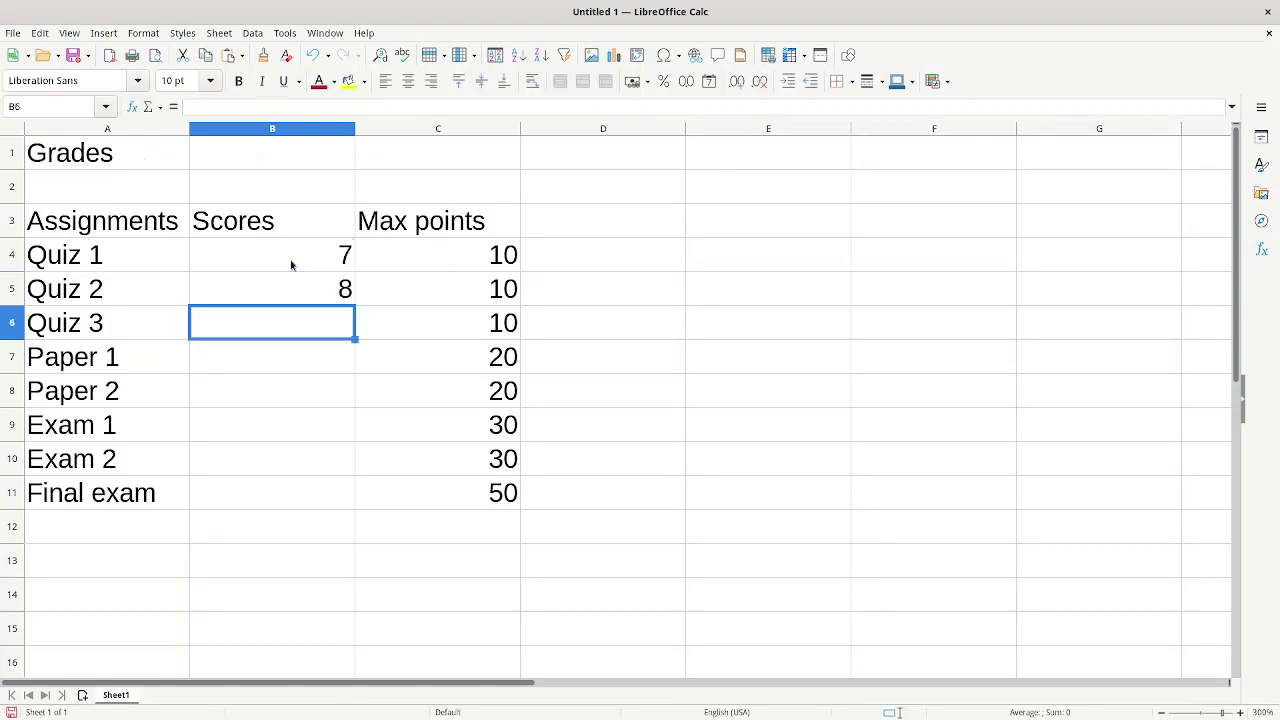
{"action": "type", "text": "9"}
{"action": "key", "text": "Return"}
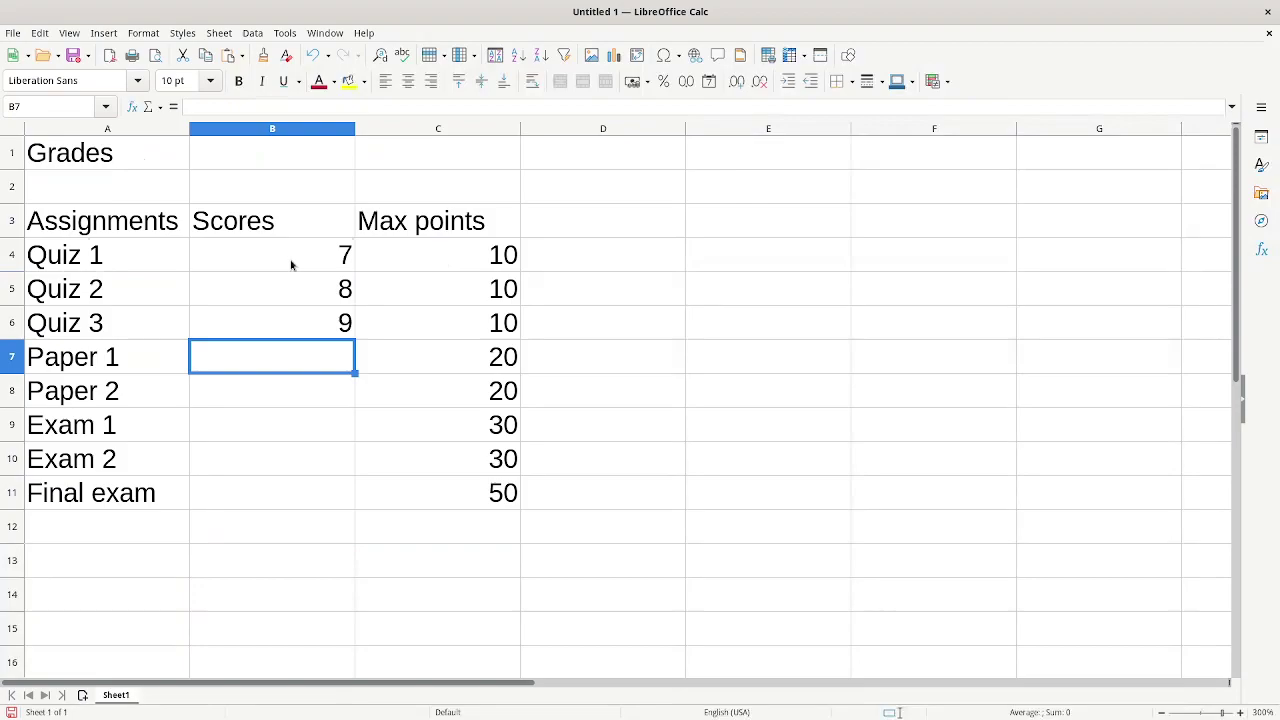
- Enter scores 15, 17, 25, 26 and 45 for the papers, exams and final in B7:B11
{"action": "type", "text": "15"}
{"action": "key", "text": "Return"}
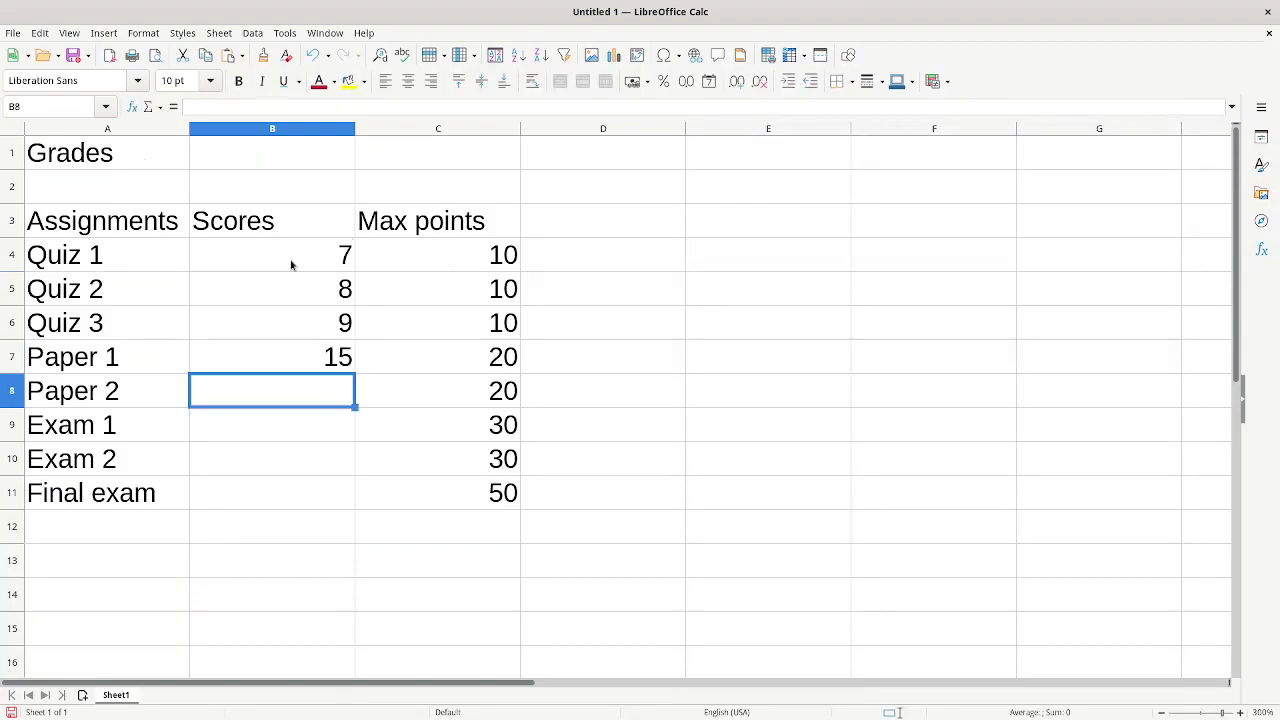
{"action": "type", "text": "17"}
{"action": "key", "text": "Return"}
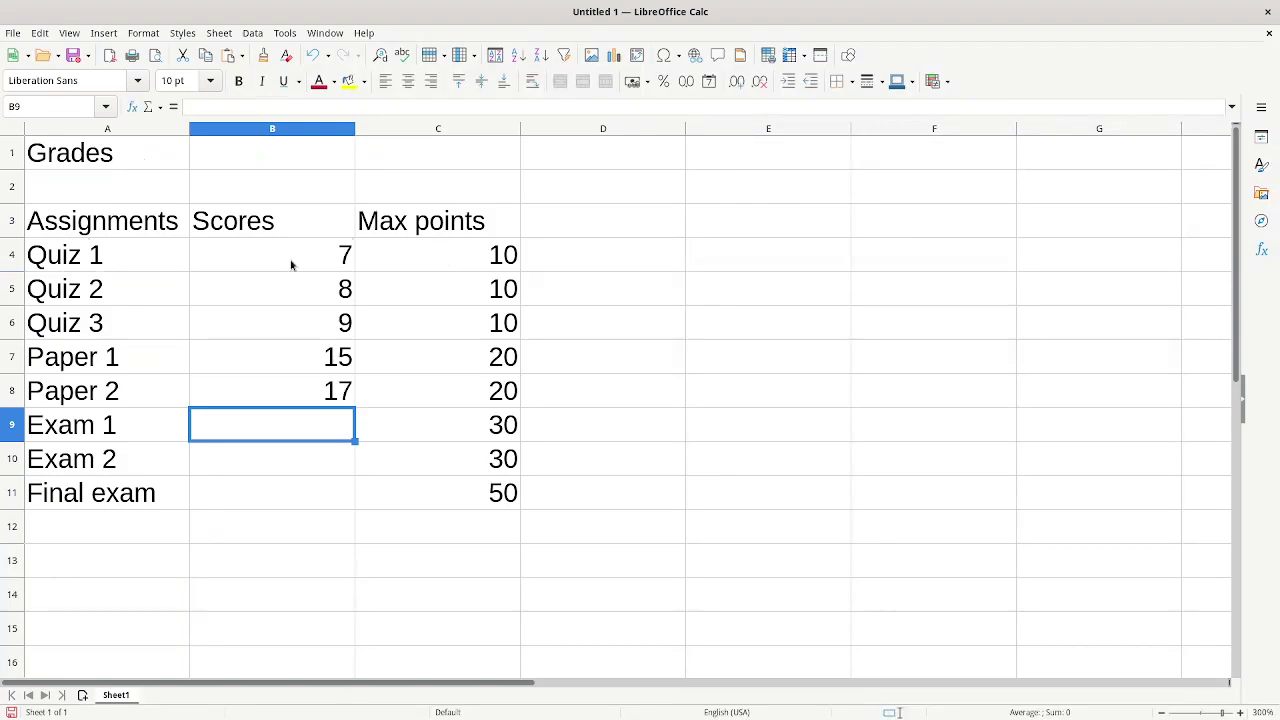
{"action": "type", "text": "25"}
{"action": "key", "text": "Return"}
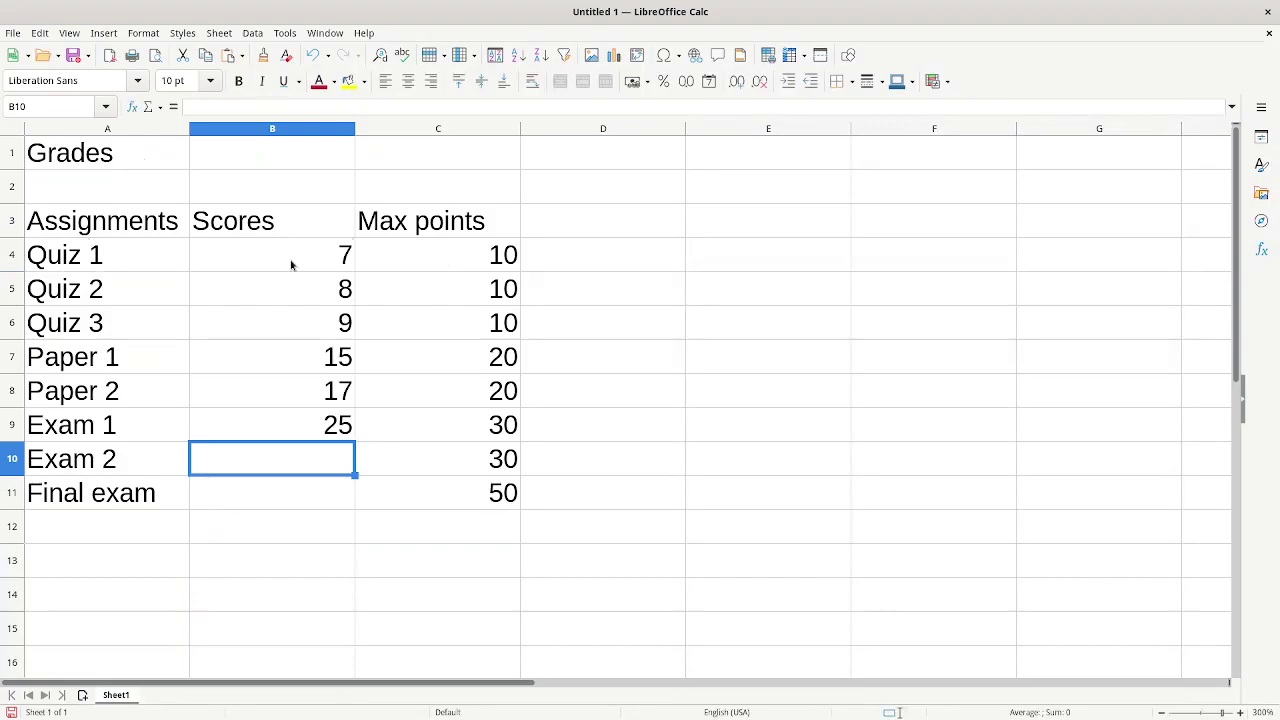
{"action": "type", "text": "26"}
{"action": "key", "text": "Return"}
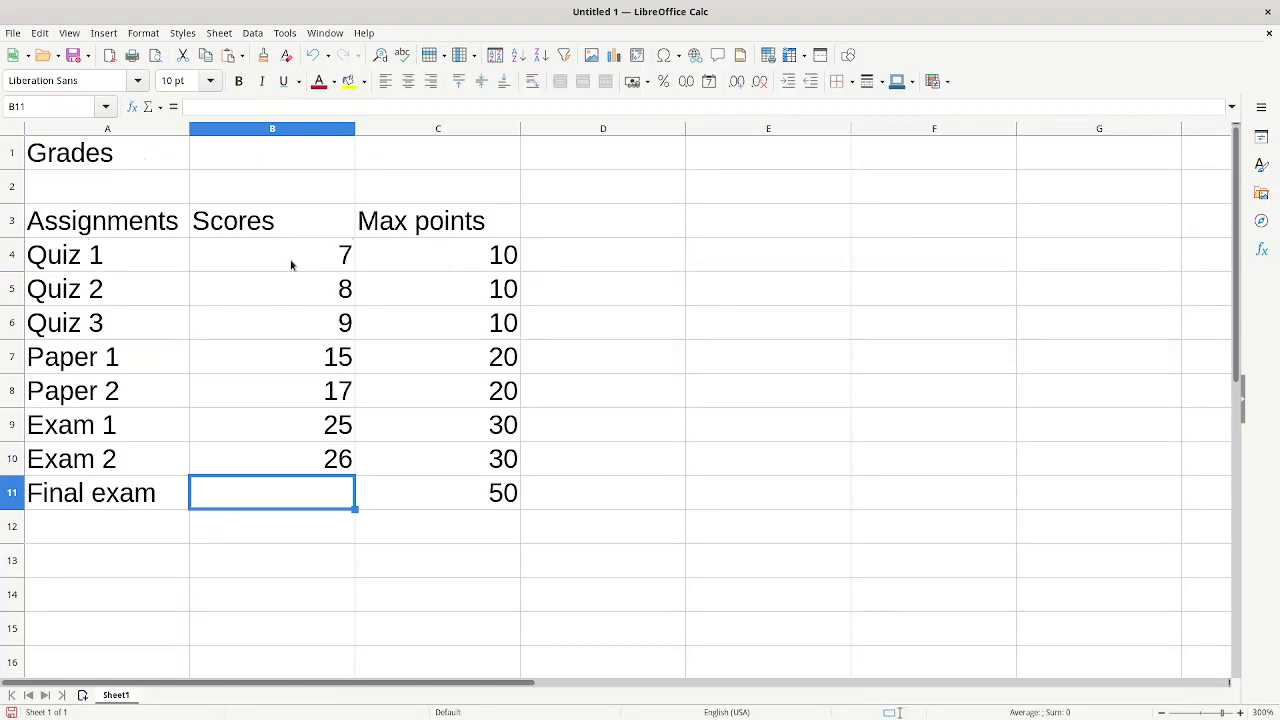
{"action": "type", "text": "45"}
{"action": "key", "text": "Return"}
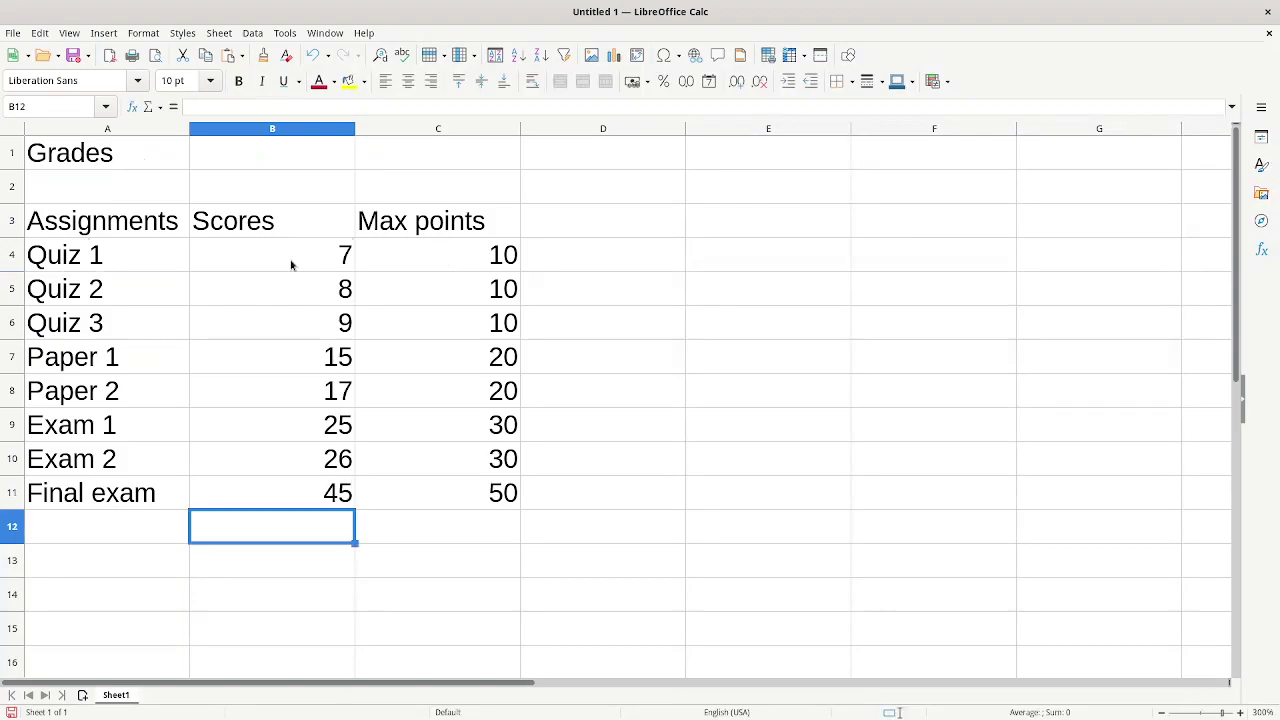
- Highlight the Final exam score 45 in B11 with a yellow background
{"action": "left_click", "coordinate": [281, 502]}
{"action": "left_click", "coordinate": [348, 82]}
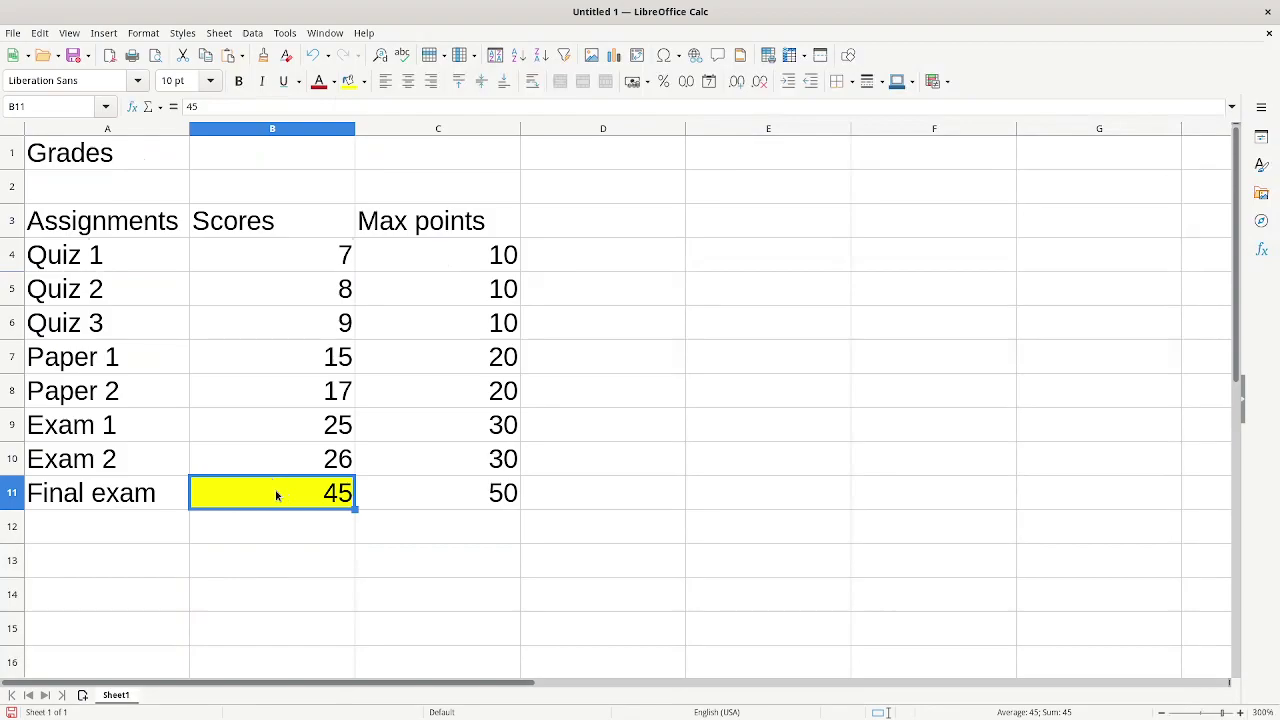
{"action": "left_click", "coordinate": [281, 533]}
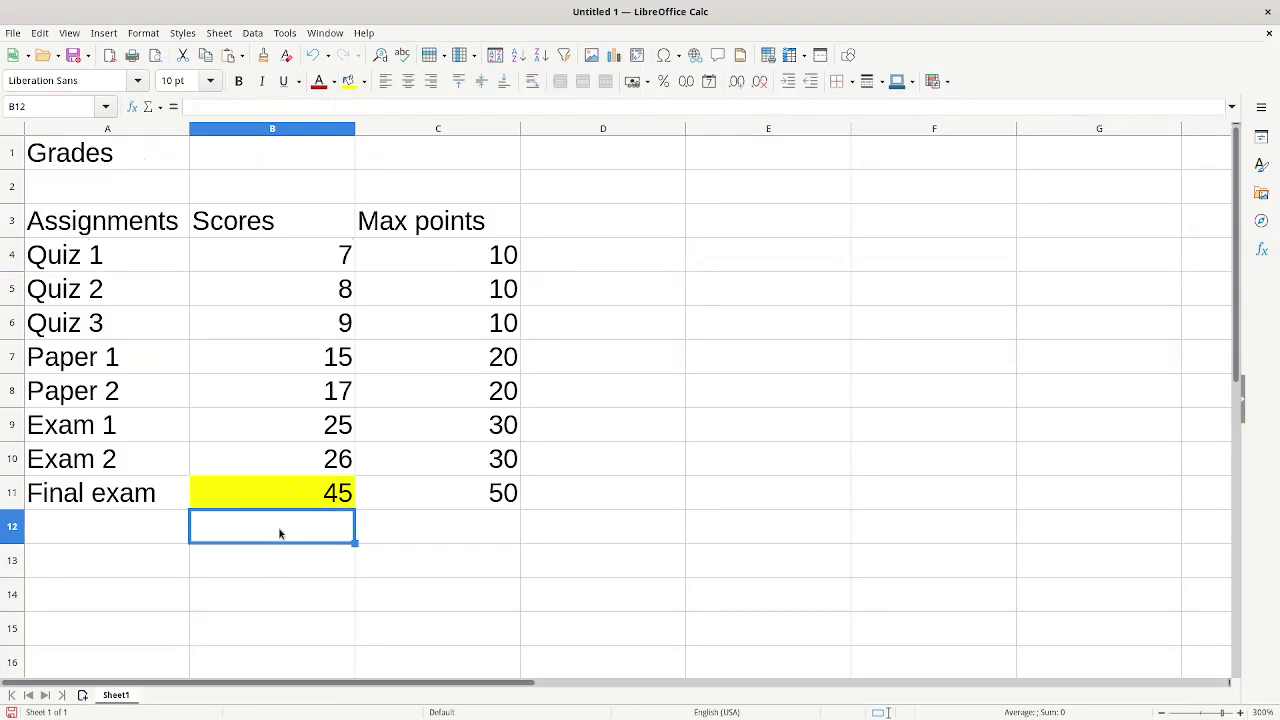
{"action": "left_click_drag", "start_coordinate": [305, 262], "coordinate": [314, 493]}
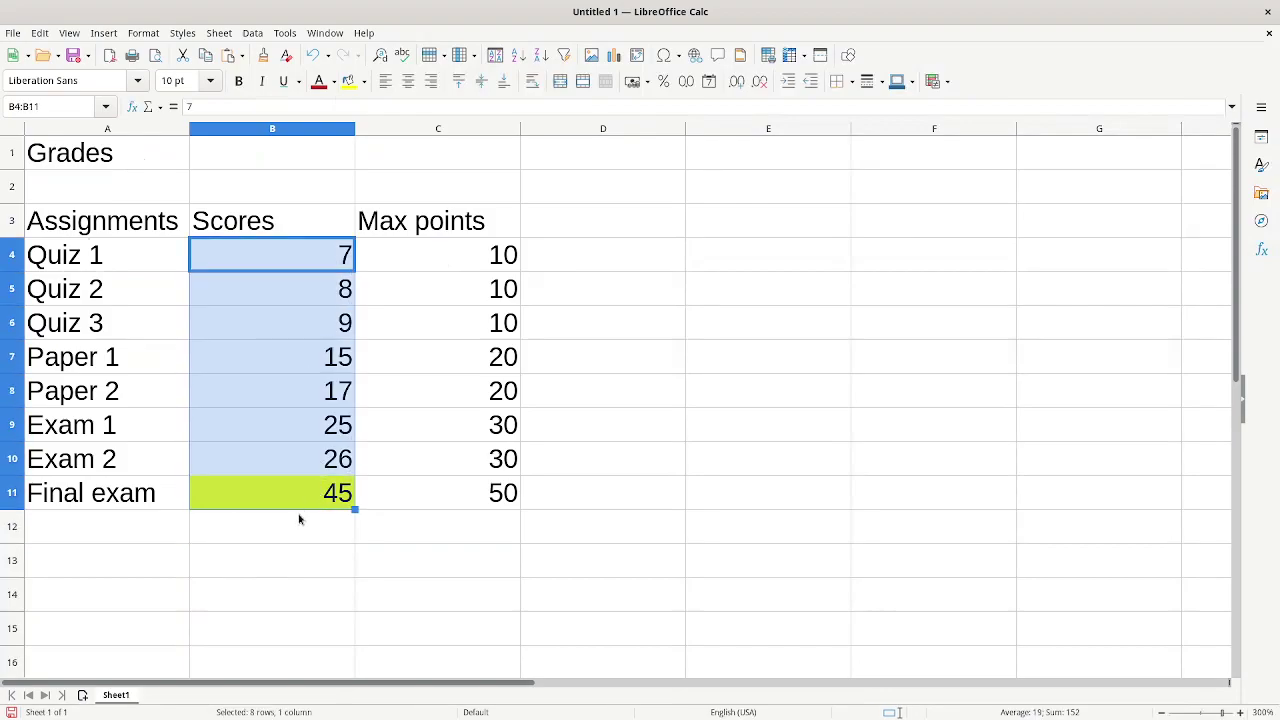
{"action": "left_click", "coordinate": [287, 529]}
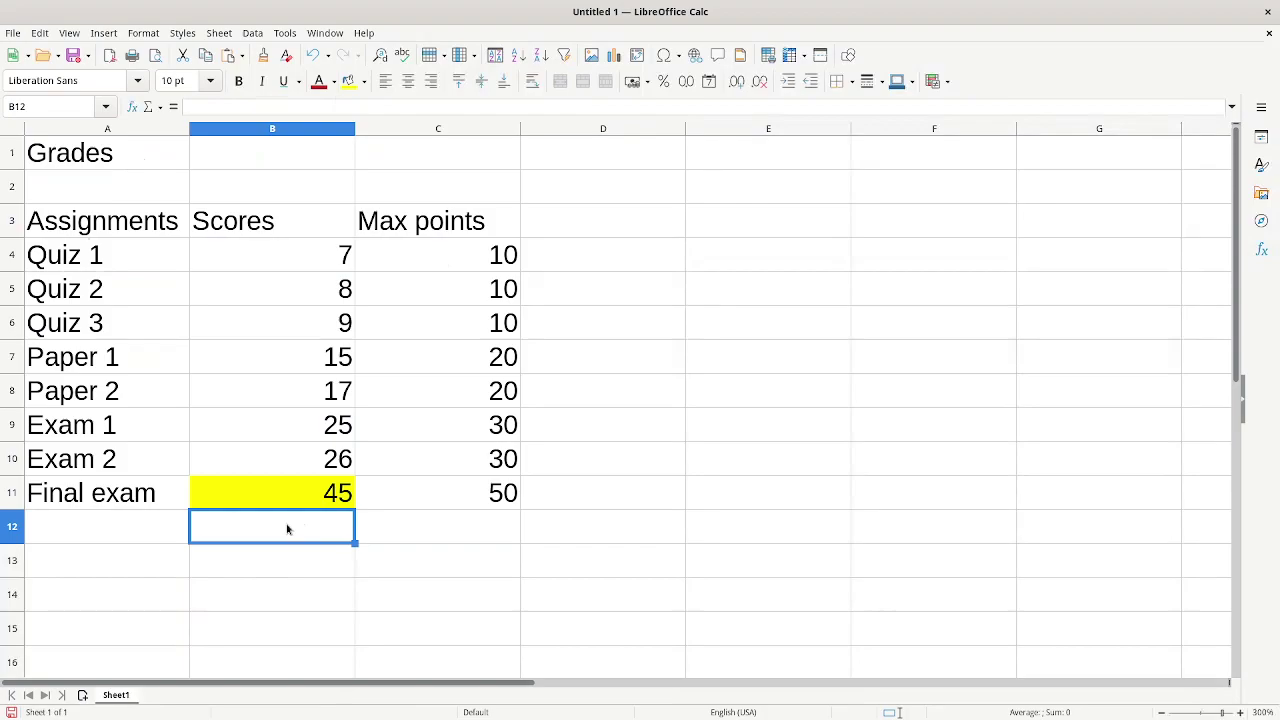
- Enter =SUM(B4:B11) in B12 to total the scores, giving 152
{"action": "type", "text": "="}
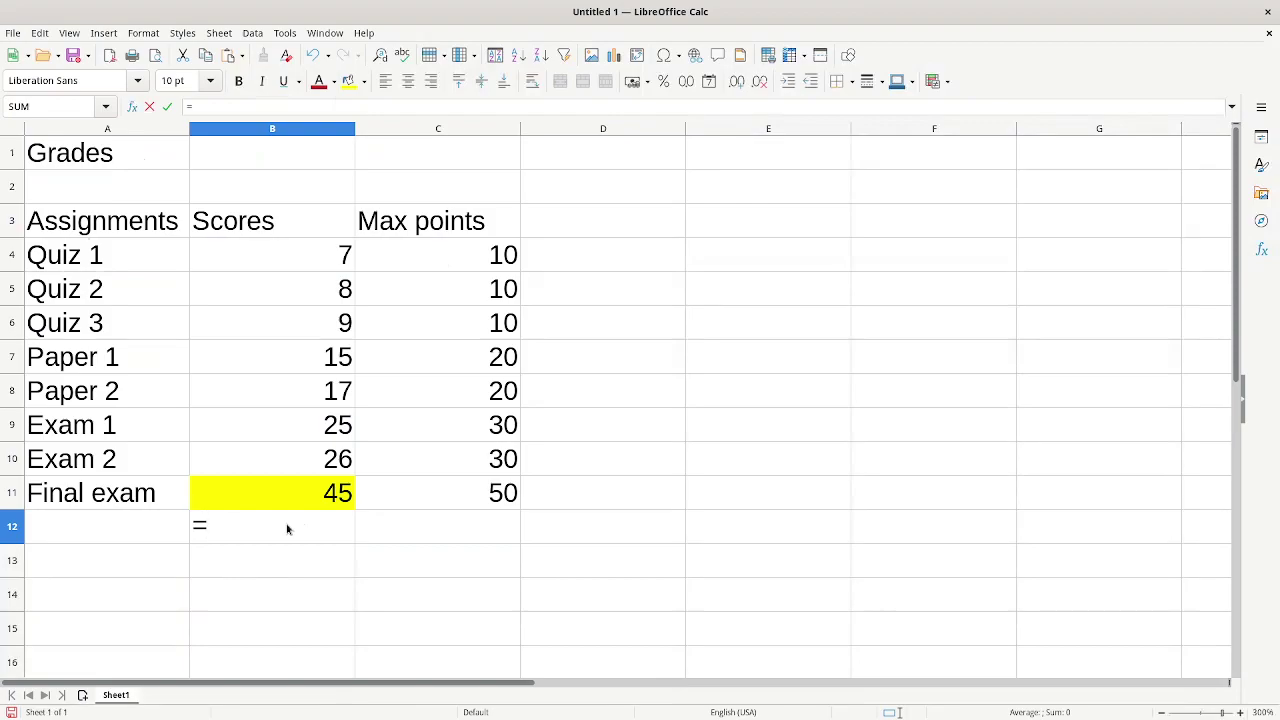
{"action": "type", "text": "SUM"}
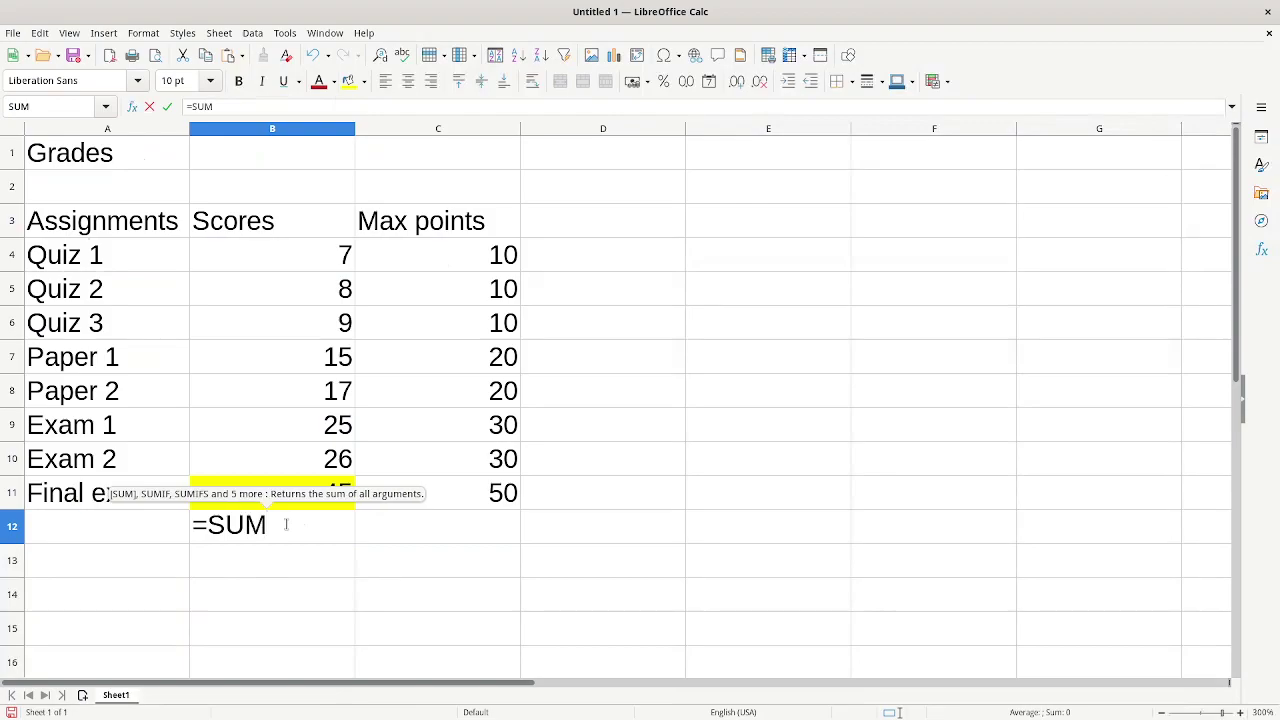
{"action": "type", "text": "("}
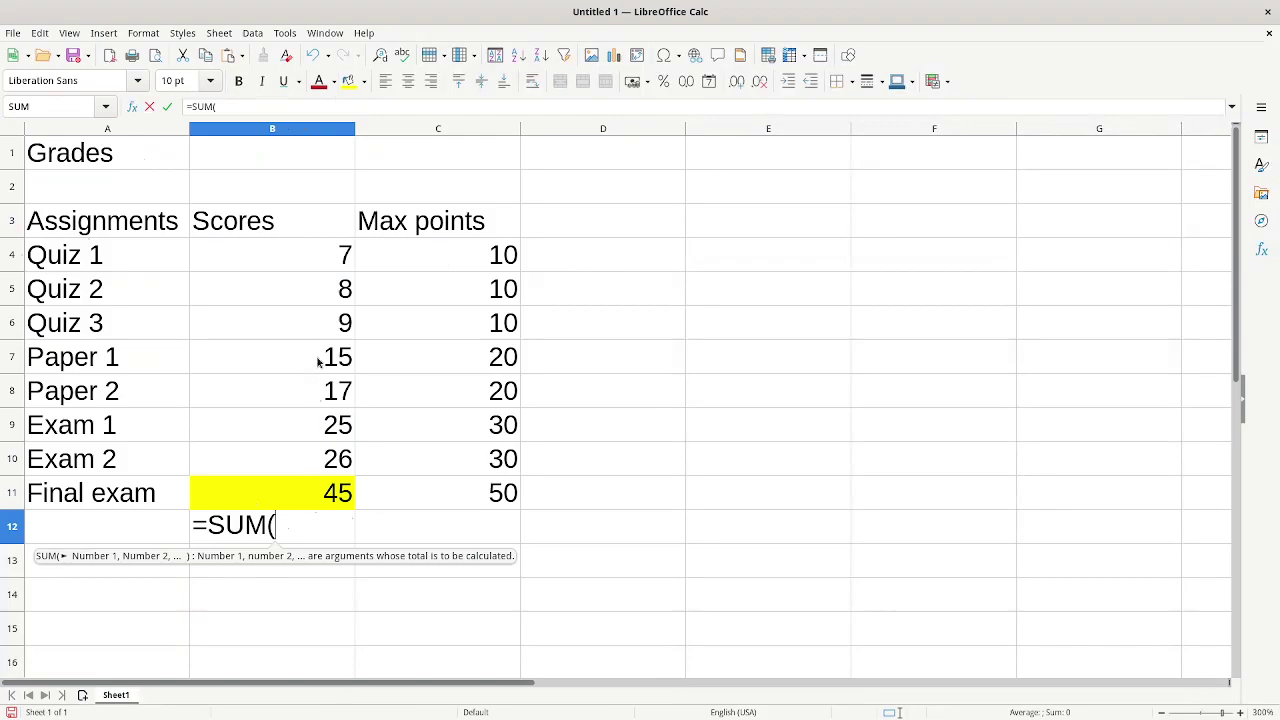
{"action": "left_click_drag", "start_coordinate": [318, 258], "coordinate": [297, 505]}
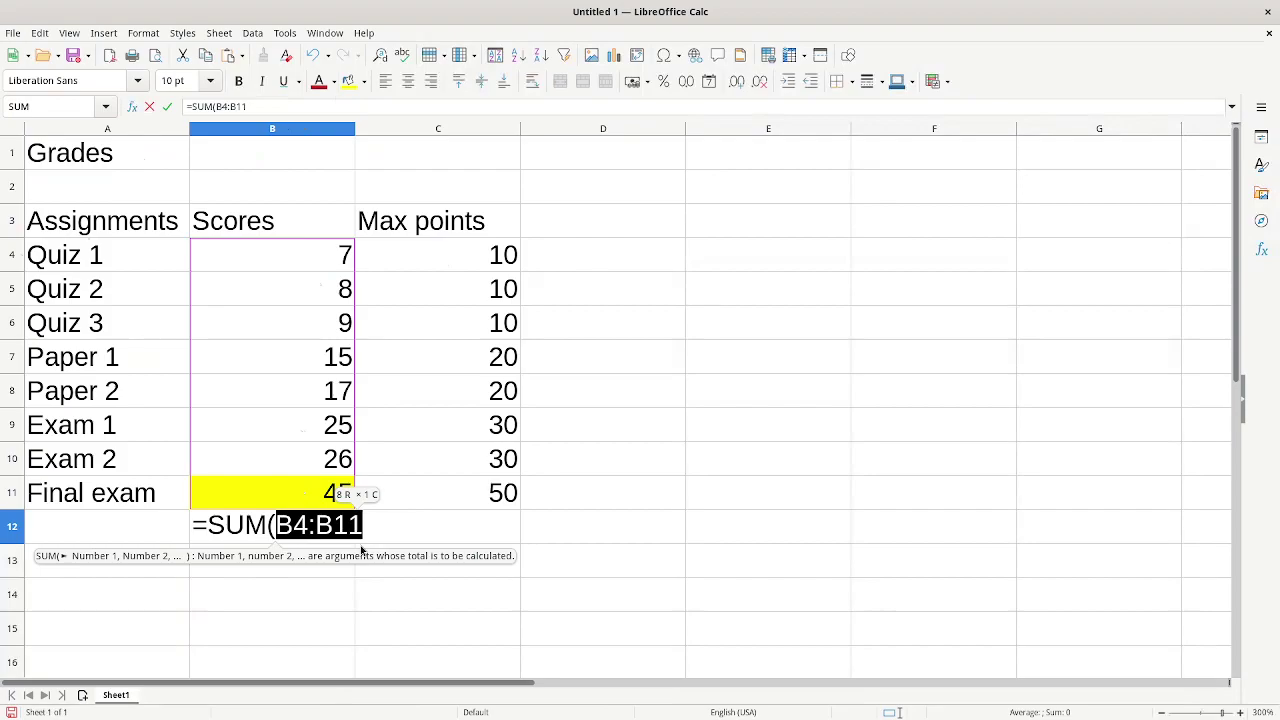
{"action": "type", "text": ")"}
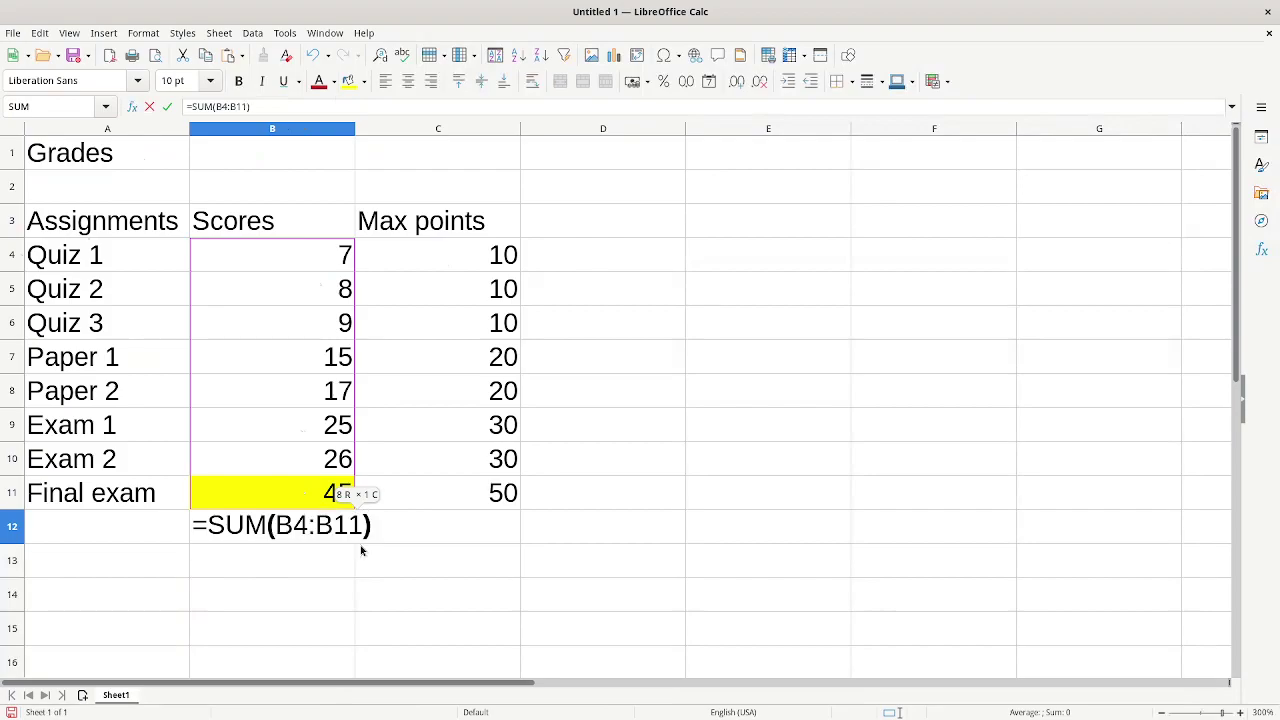
{"action": "key", "text": "Return"}
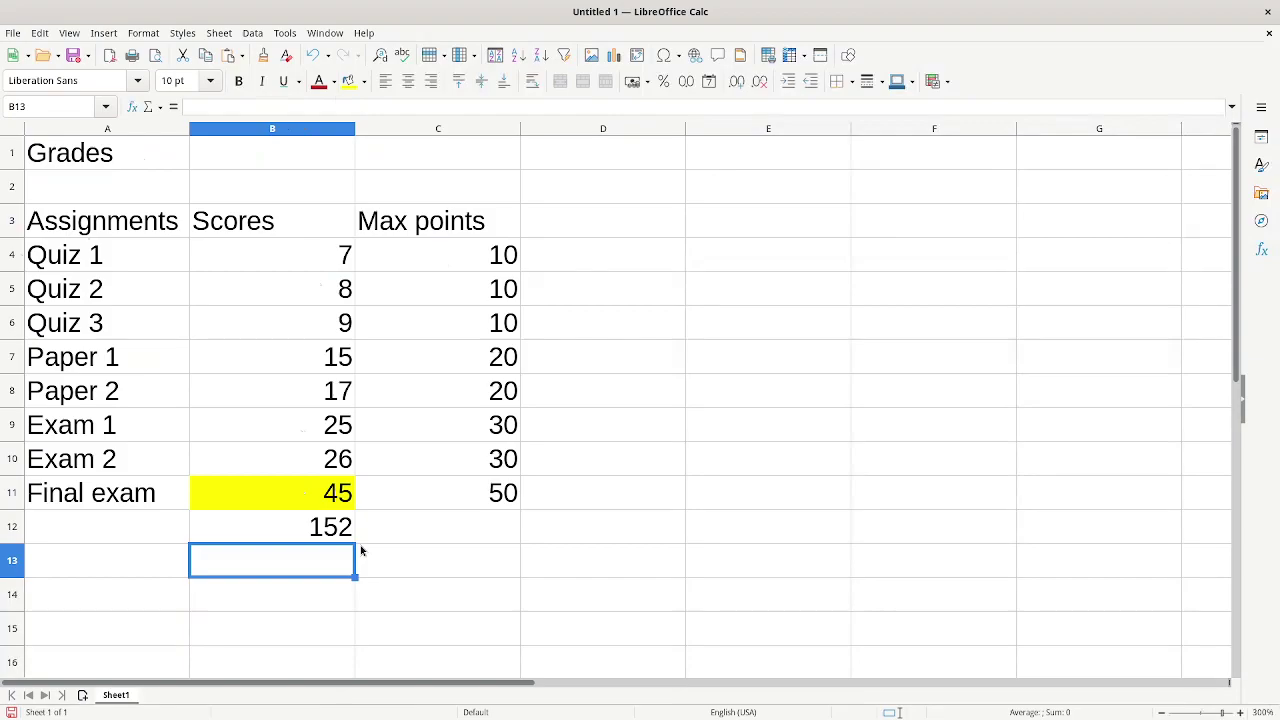
- Copy the SUM formula from B12 into C12, totaling the max points at 180
{"action": "left_click", "coordinate": [402, 531]}
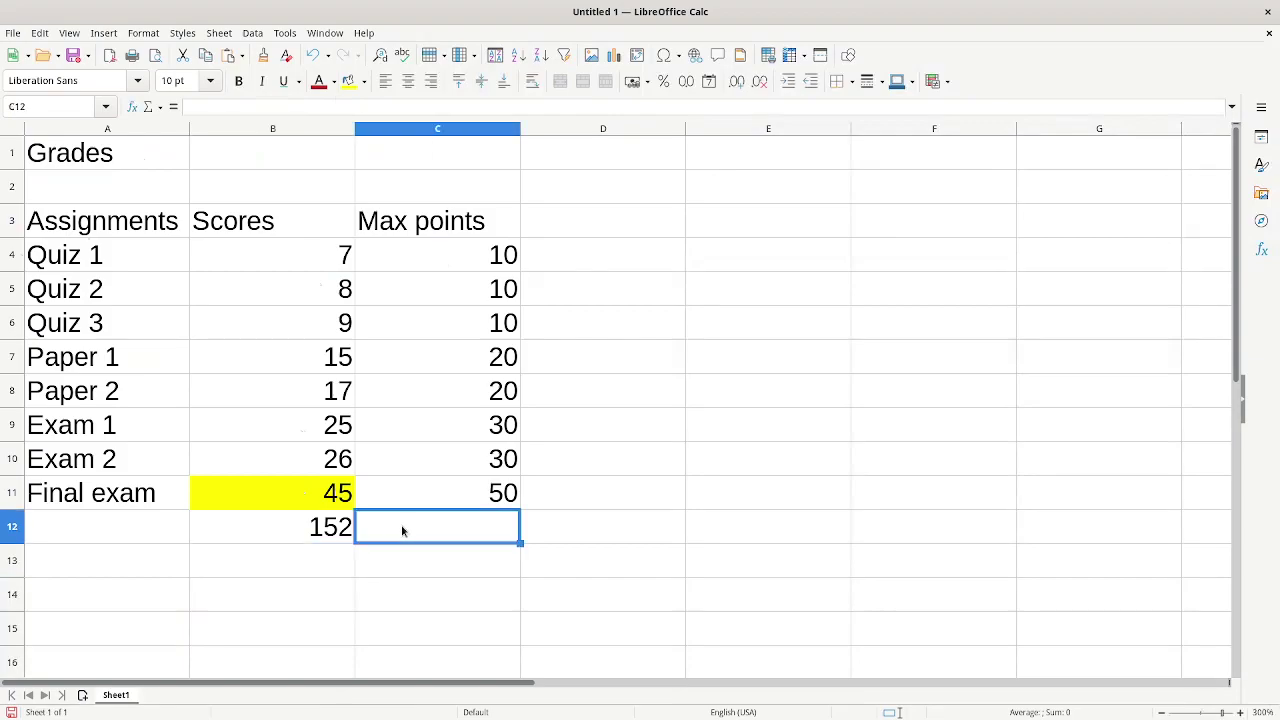
{"action": "left_click_drag", "start_coordinate": [460, 256], "coordinate": [466, 502]}
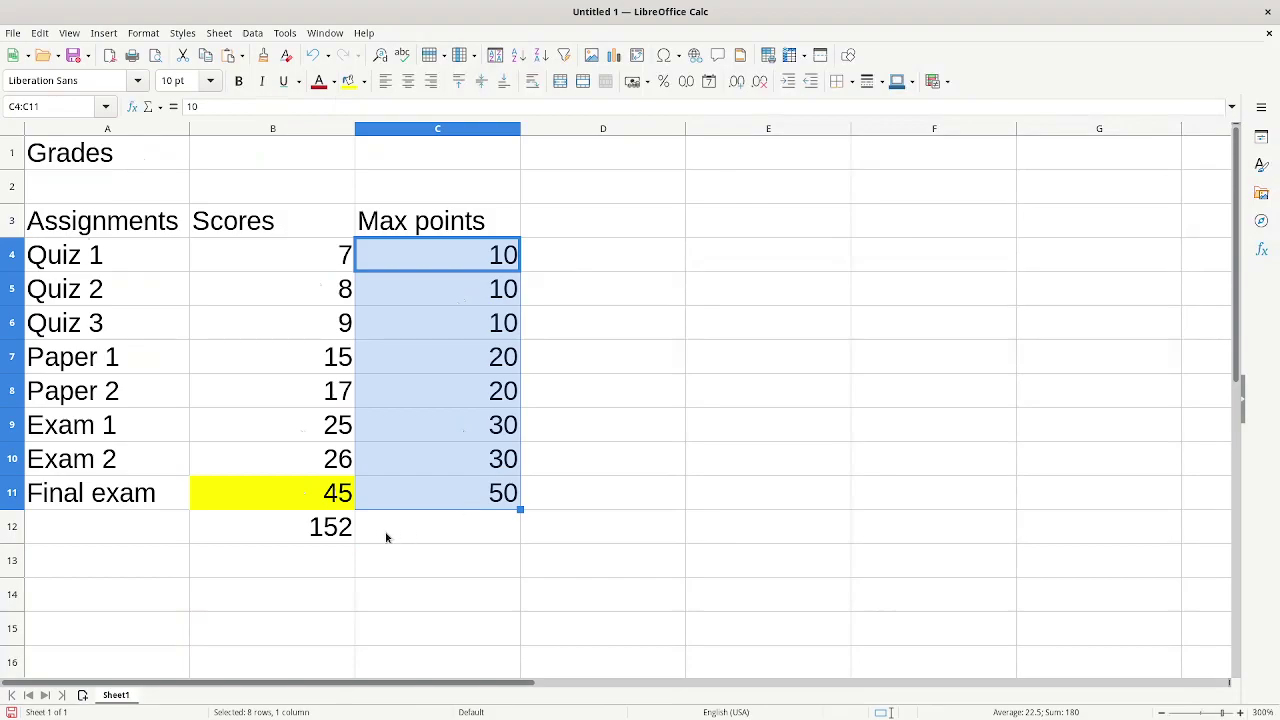
{"action": "left_click", "coordinate": [323, 540]}
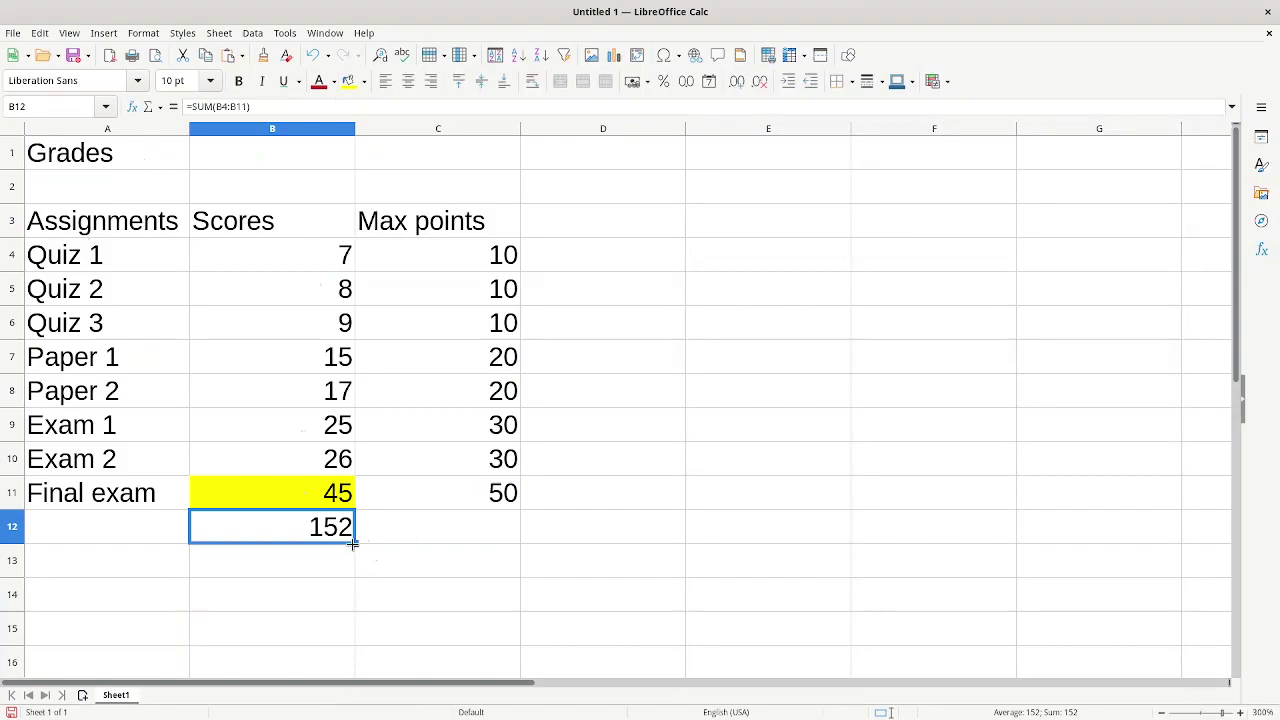
{"action": "left_click_drag", "start_coordinate": [353, 543], "coordinate": [459, 536]}
{"action": "left_click_drag", "start_coordinate": [459, 536], "coordinate": [460, 537]}
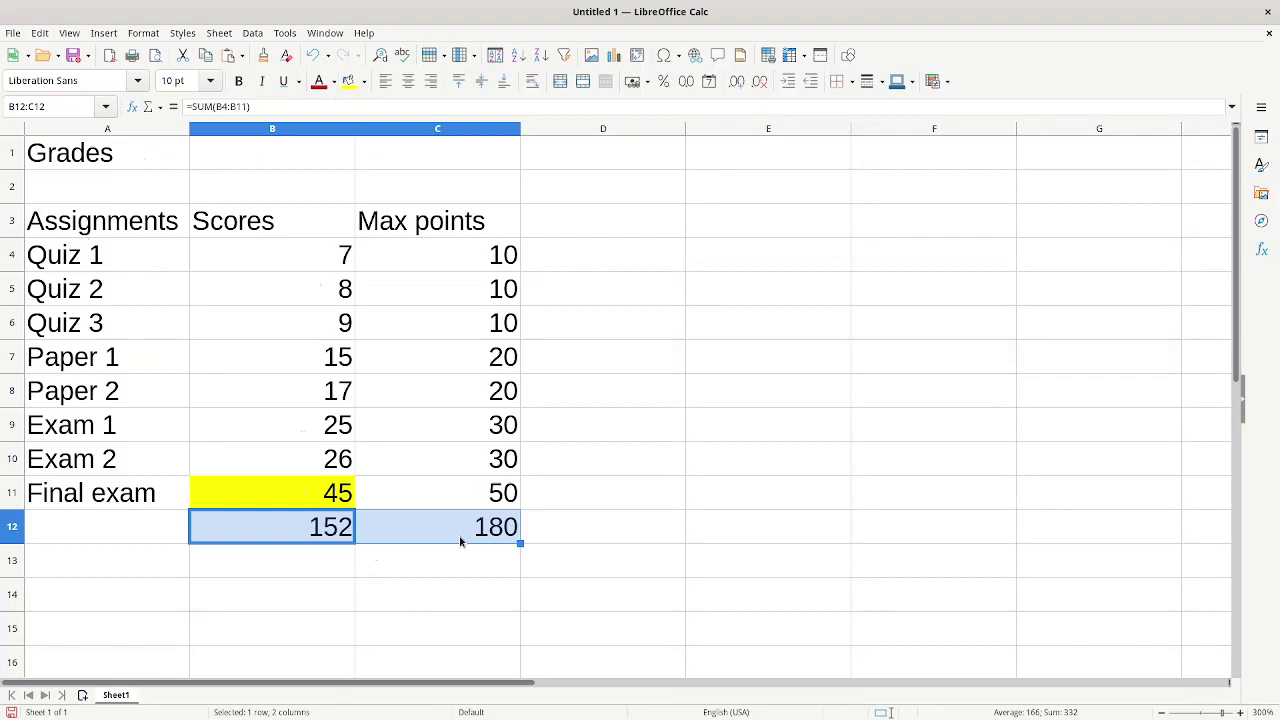
- Verify the B12 and C12 totals against ranges B4:B11 and C4:C11
{"action": "left_click", "coordinate": [313, 533]}
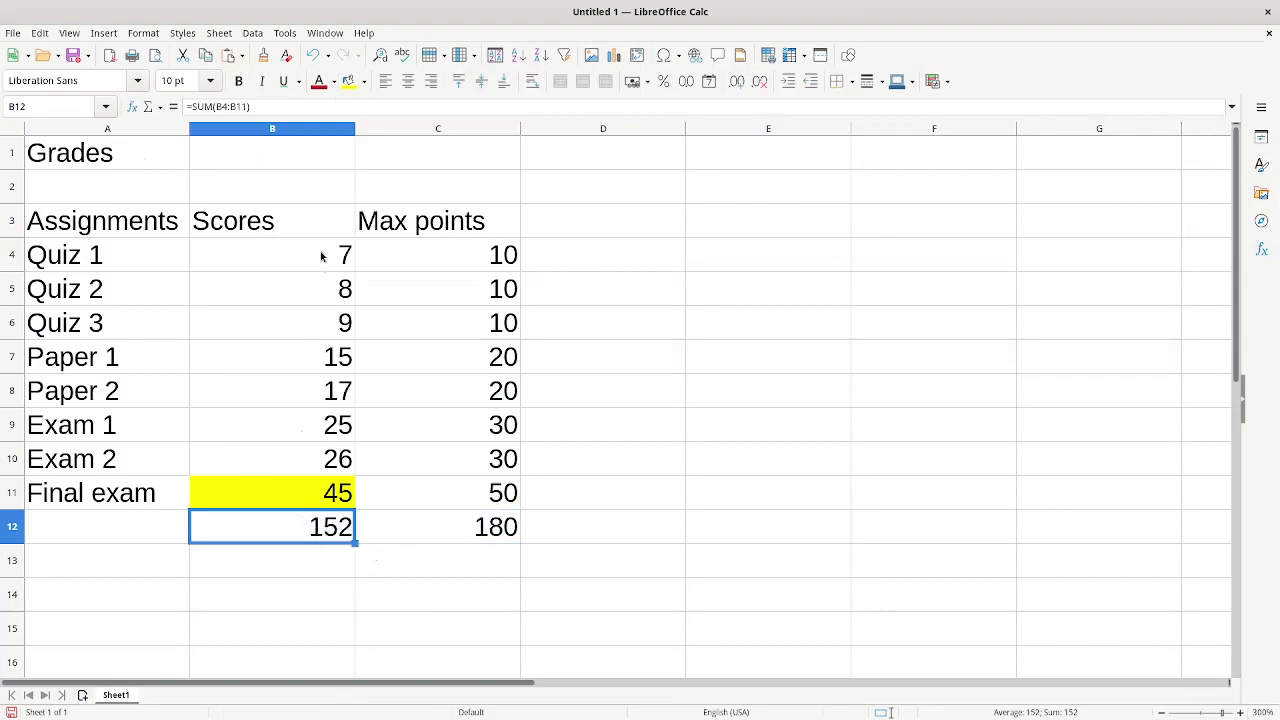
{"action": "left_click_drag", "start_coordinate": [326, 254], "coordinate": [333, 490]}
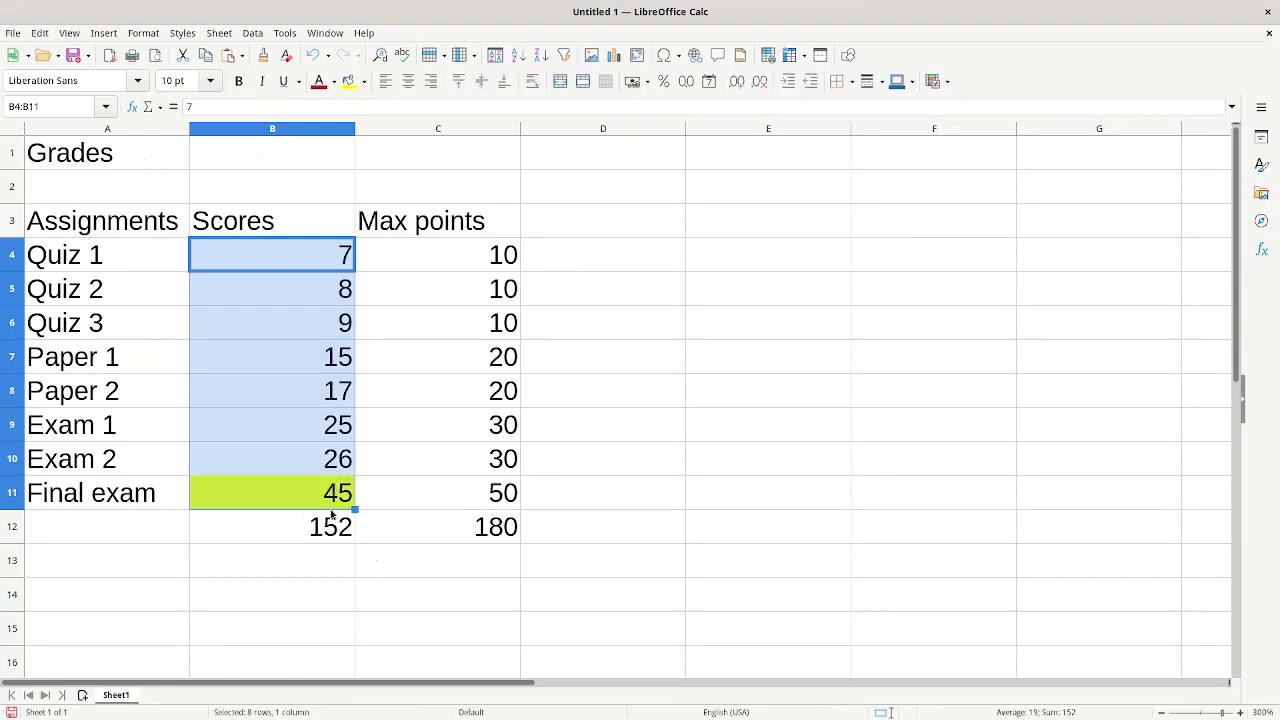
{"action": "left_click", "coordinate": [400, 526]}
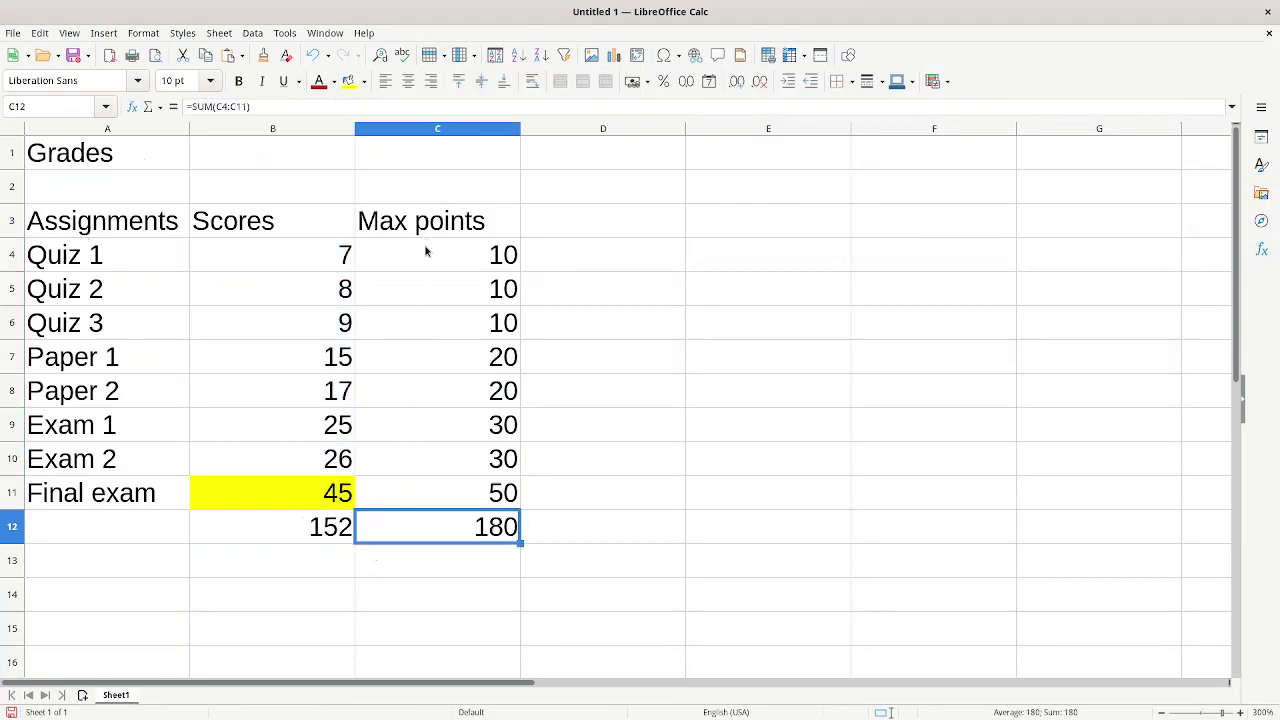
{"action": "left_click_drag", "start_coordinate": [426, 251], "coordinate": [416, 497]}
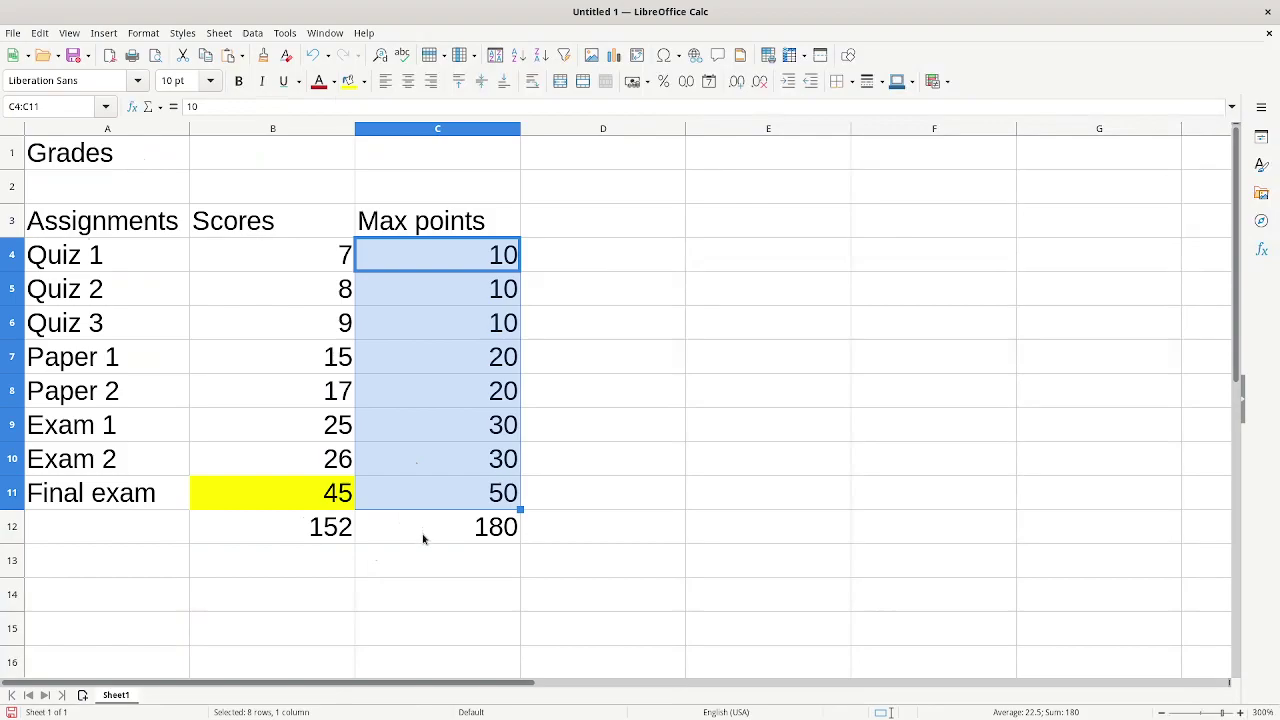
{"action": "left_click", "coordinate": [423, 538]}
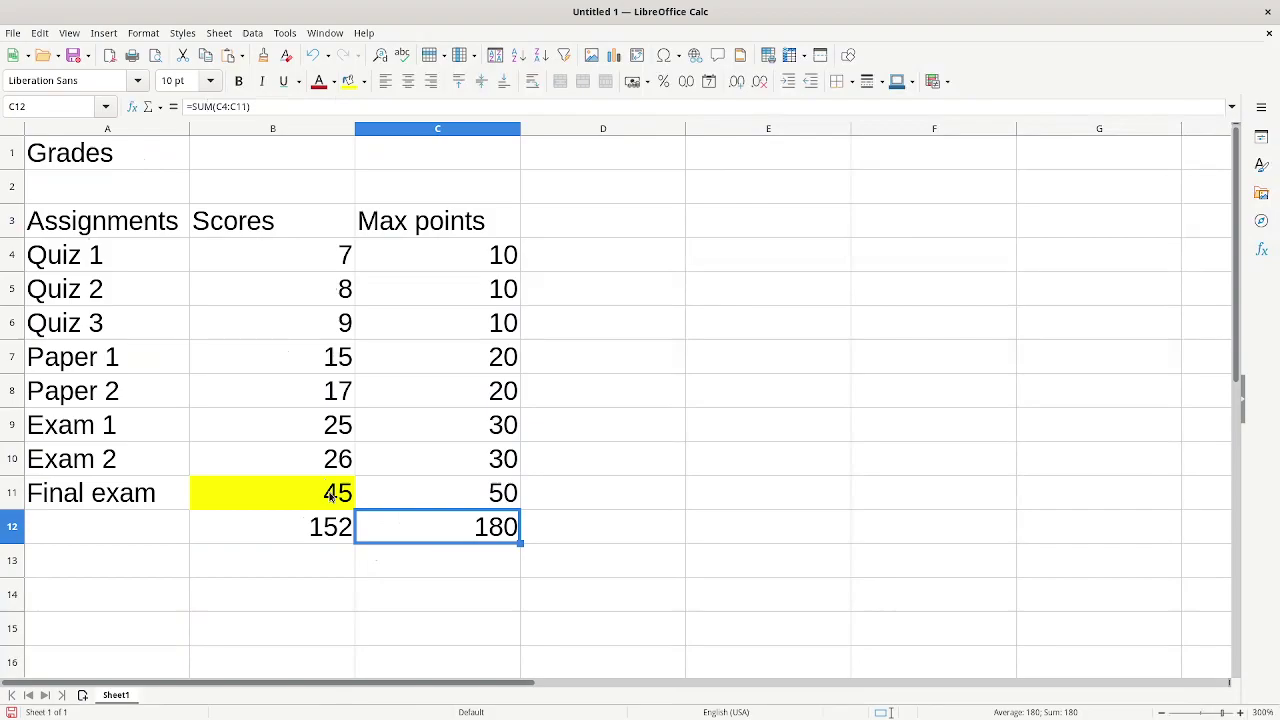
- Enter =B12/C12 in B13 to compute the grade ratio 0.844444444
{"action": "left_click", "coordinate": [306, 573]}
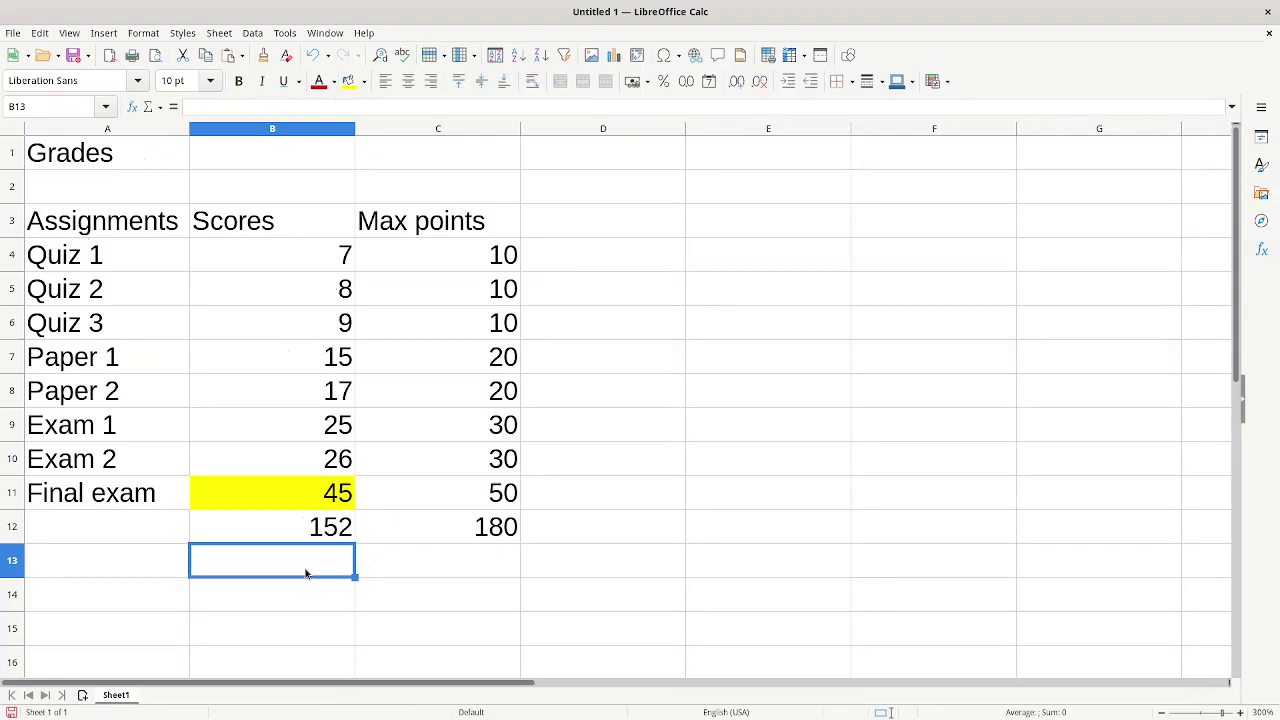
{"action": "type", "text": "="}
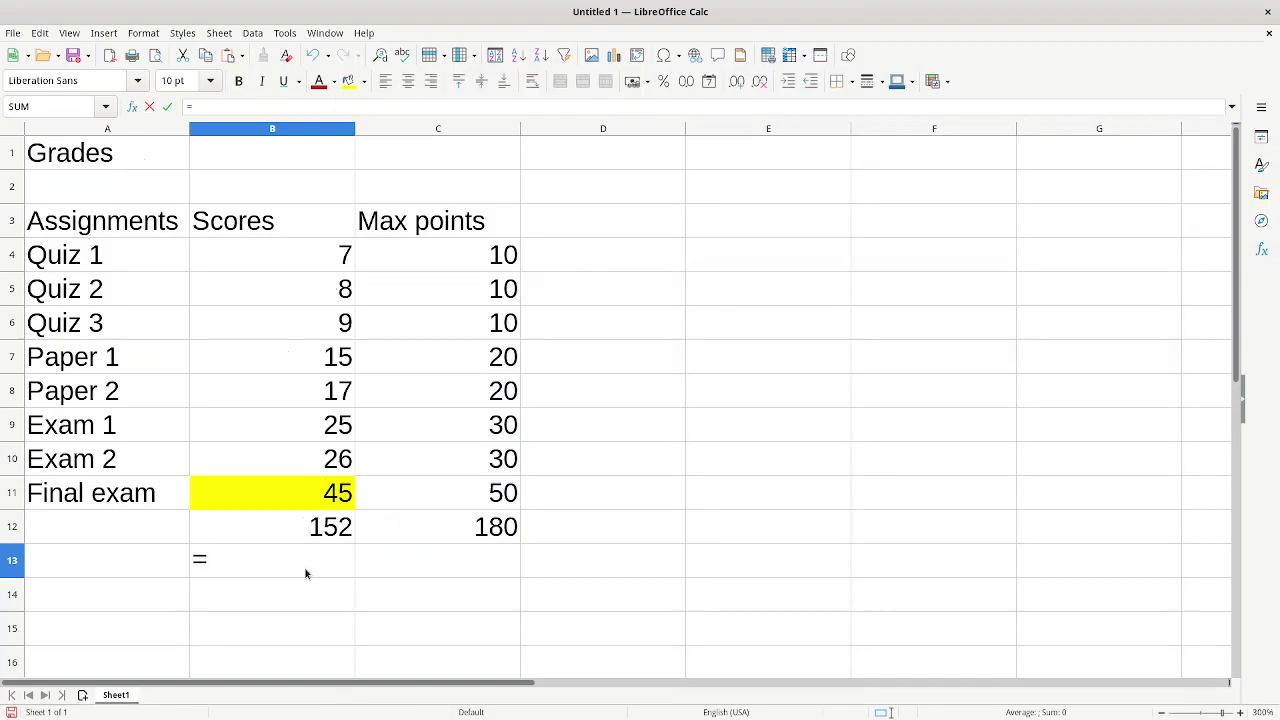
{"action": "type", "text": "B12/C12"}
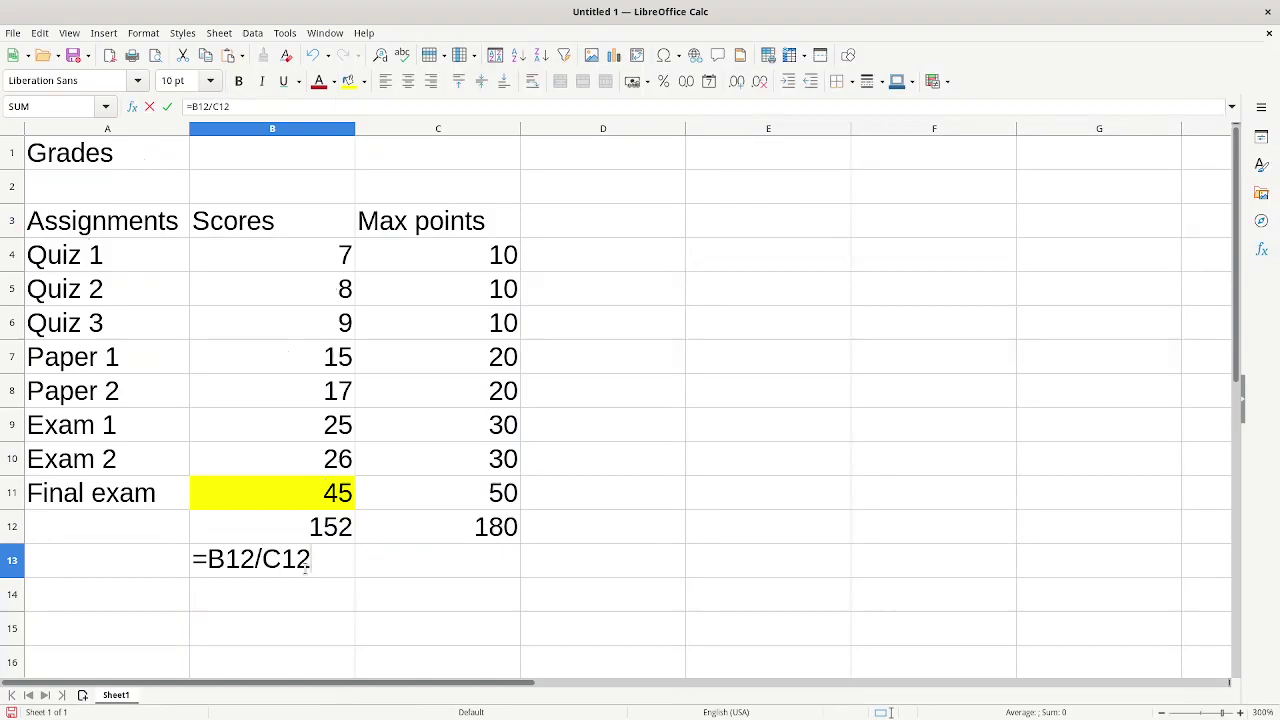
{"action": "key", "text": "Return"}
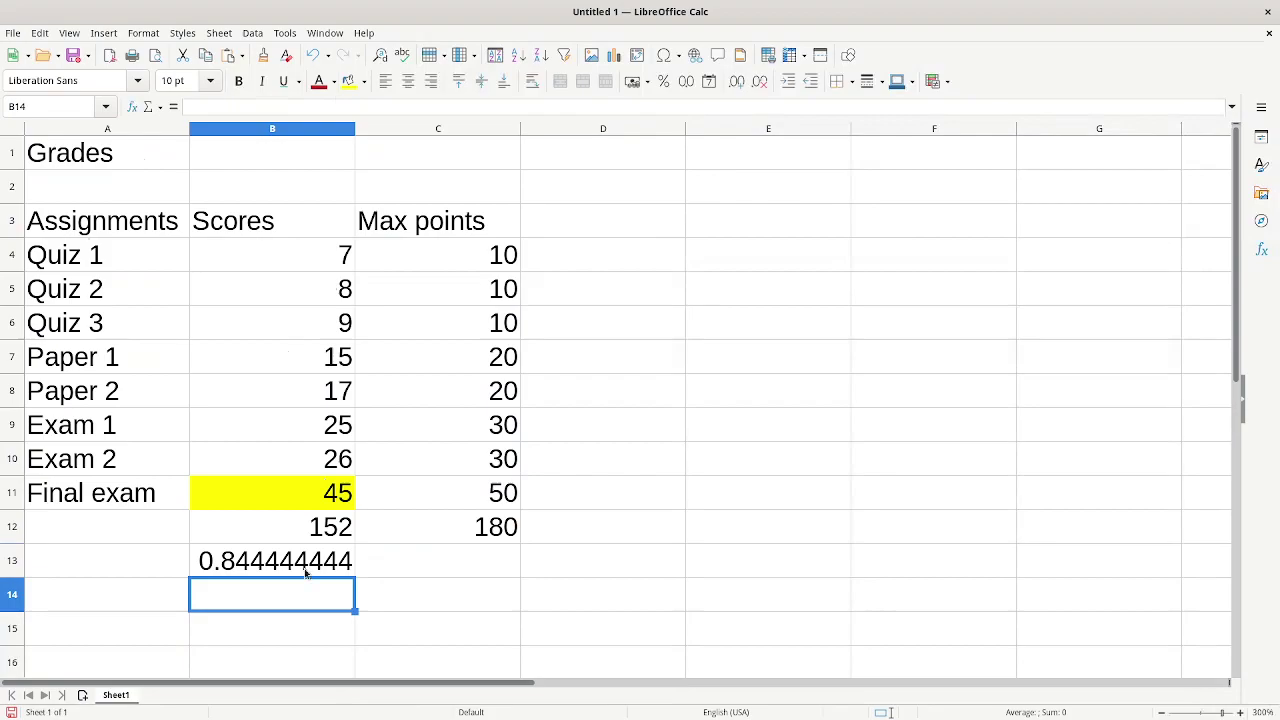
- Format the B13 grade as a bold percentage reading 84.44%
{"action": "left_click", "coordinate": [304, 568]}
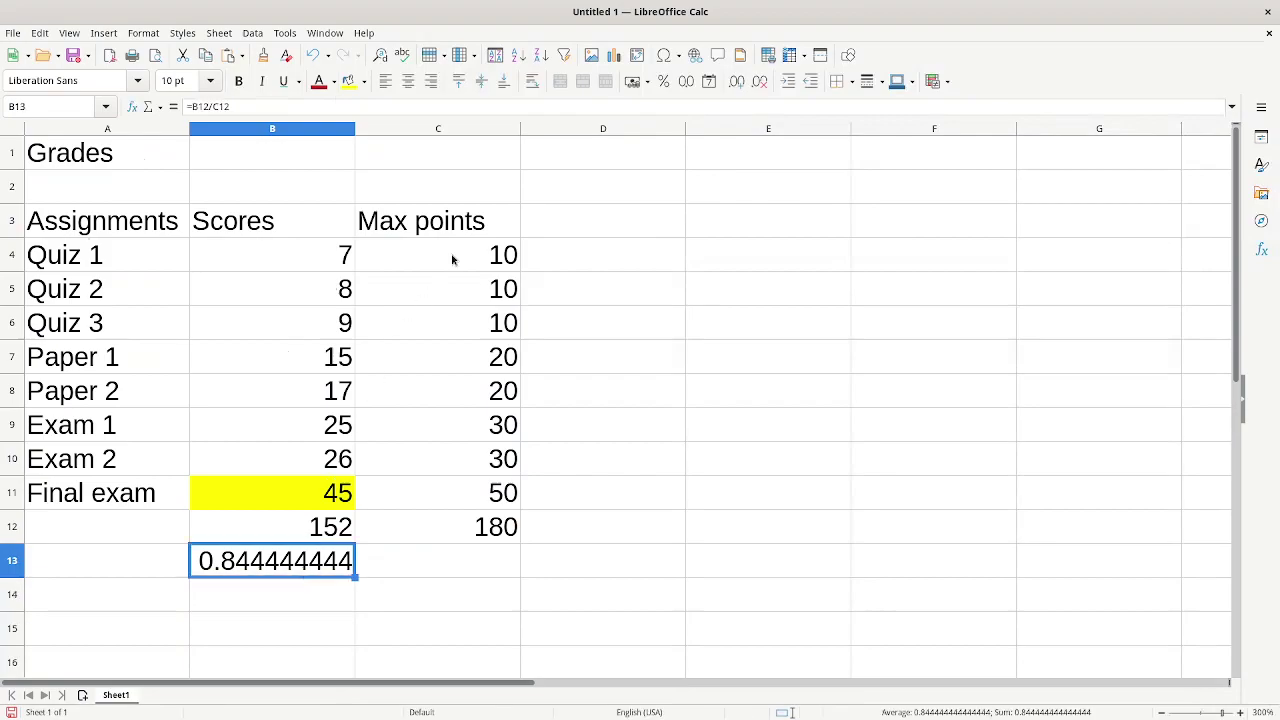
{"action": "left_click", "coordinate": [663, 81]}
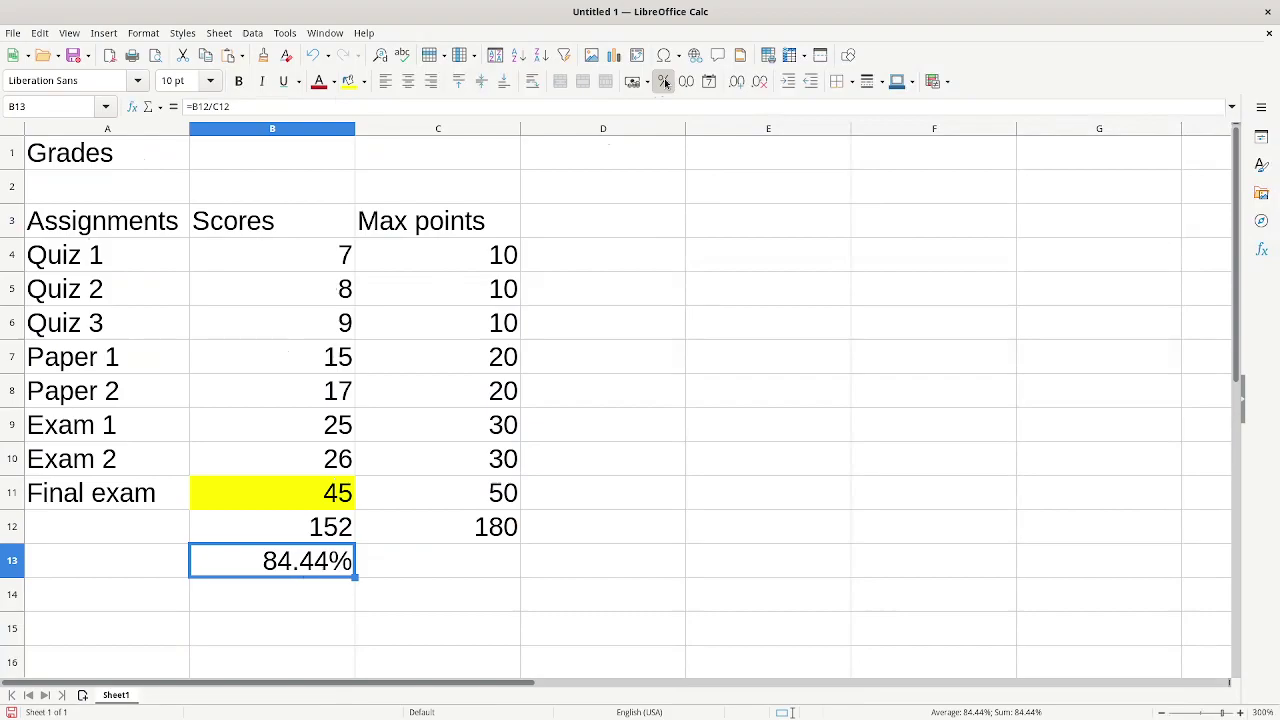
{"action": "left_click", "coordinate": [239, 83]}
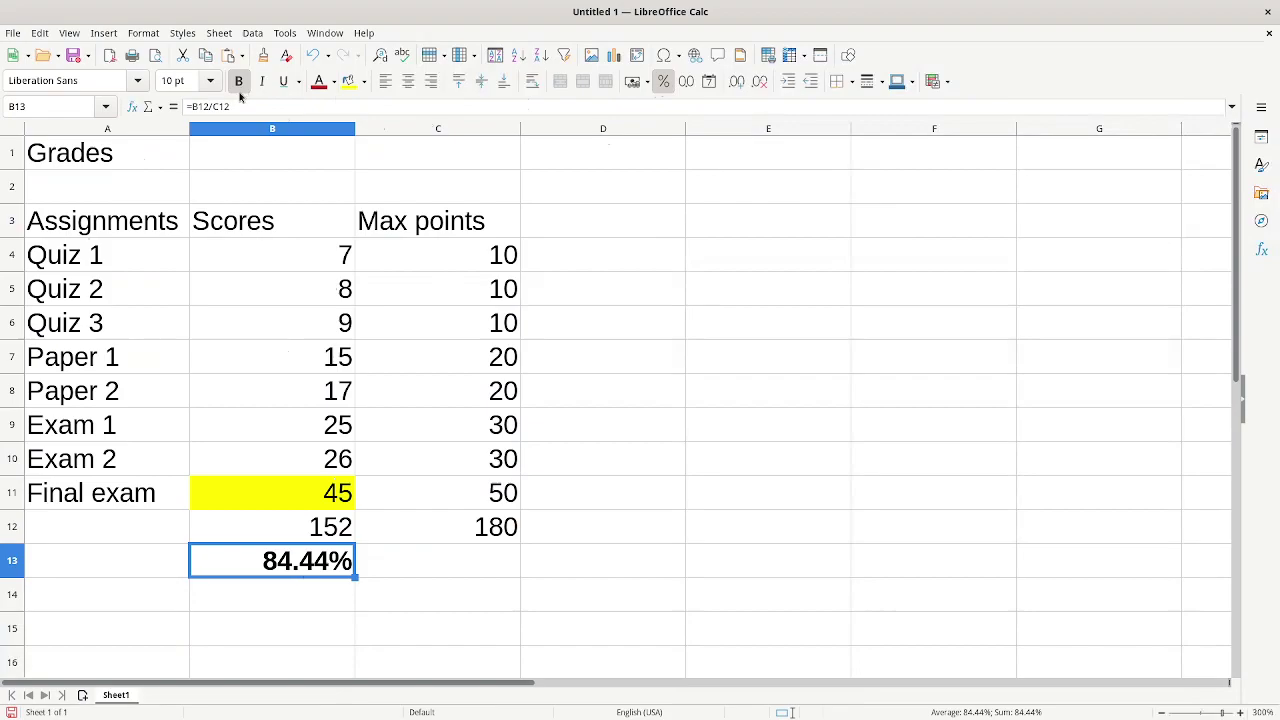
{"action": "left_click", "coordinate": [324, 497]}
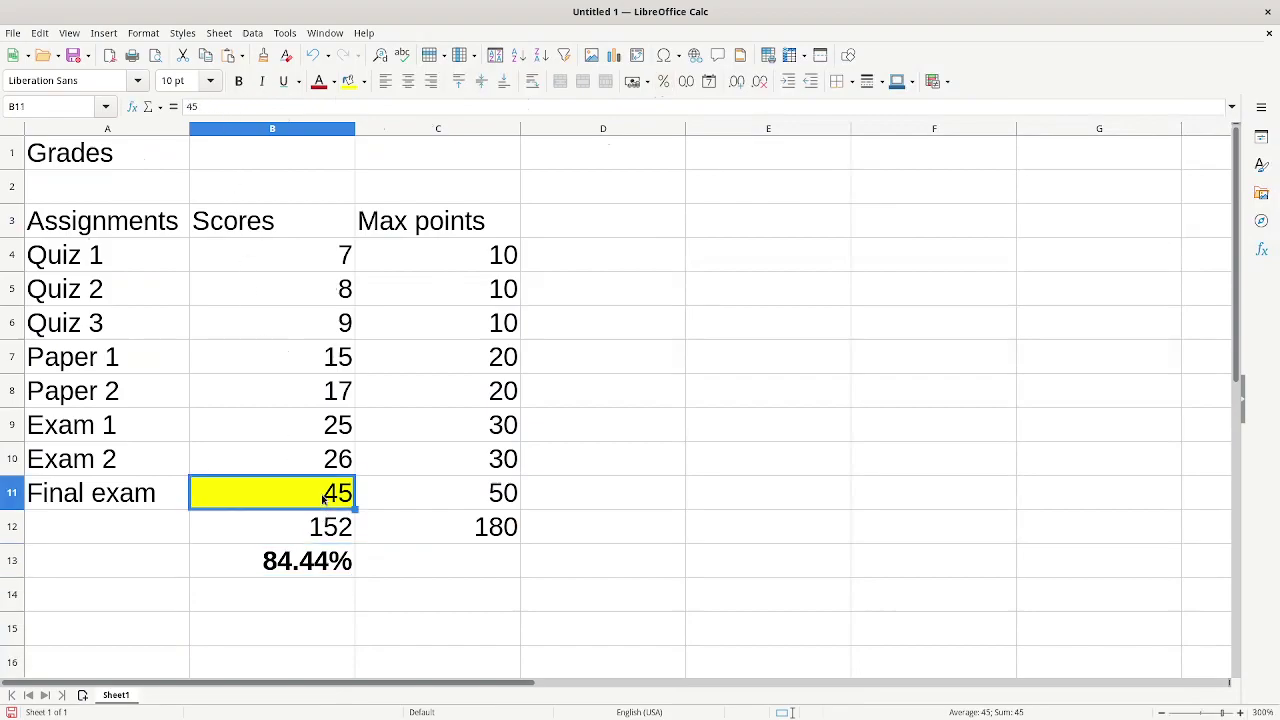
{"action": "left_click", "coordinate": [286, 563]}
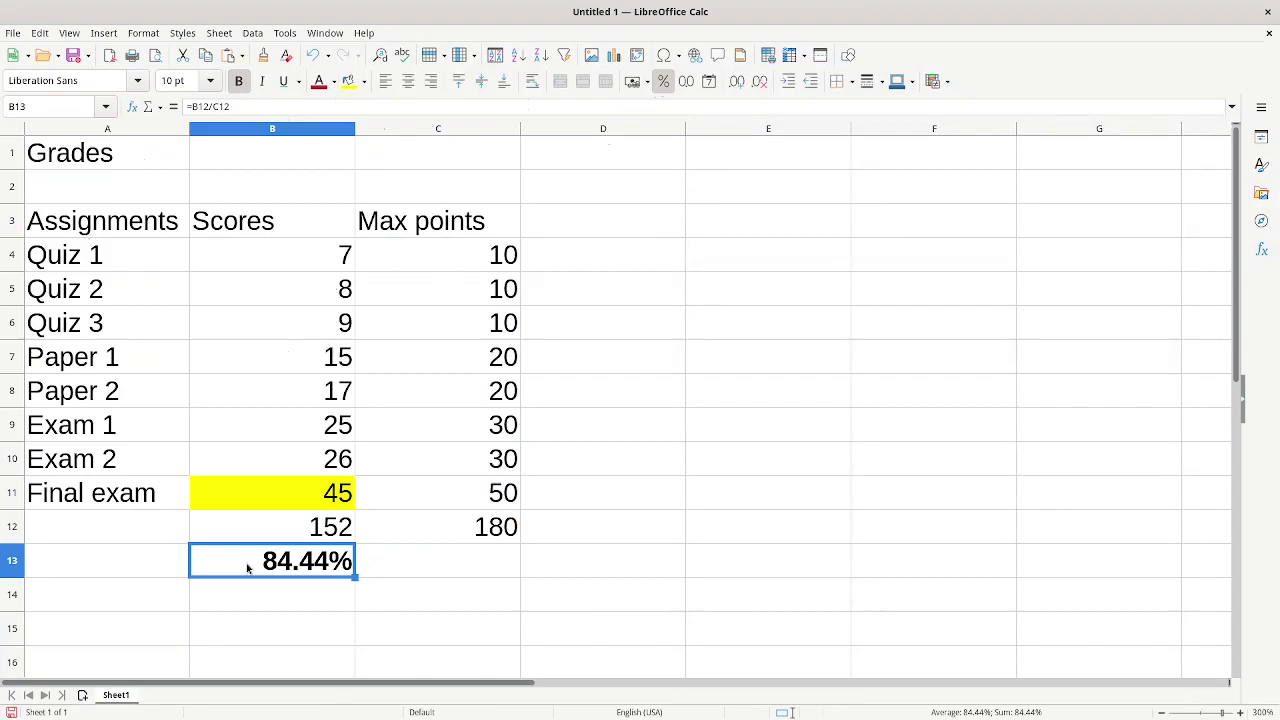
{"action": "left_click", "coordinate": [280, 494]}
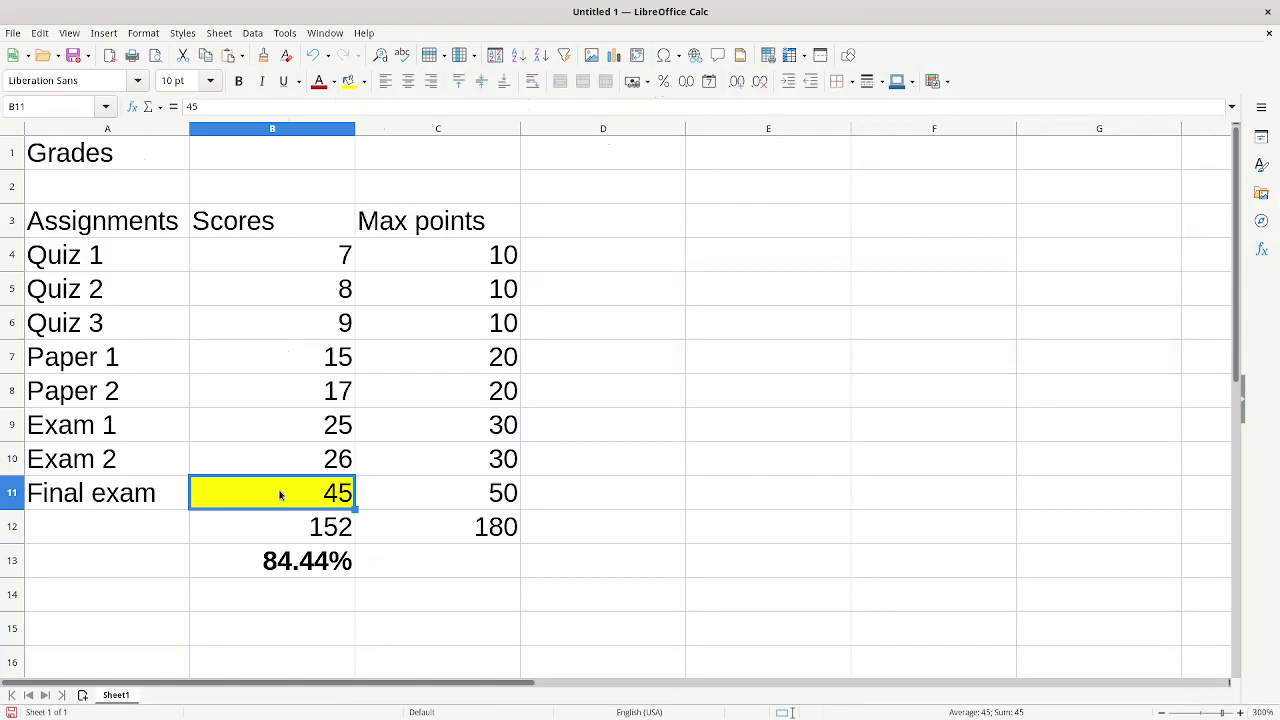
- Try Final exam scores of 40, 38 and 37 in B11 while watching the grade
{"action": "type", "text": "40"}
{"action": "key", "text": "Return"}
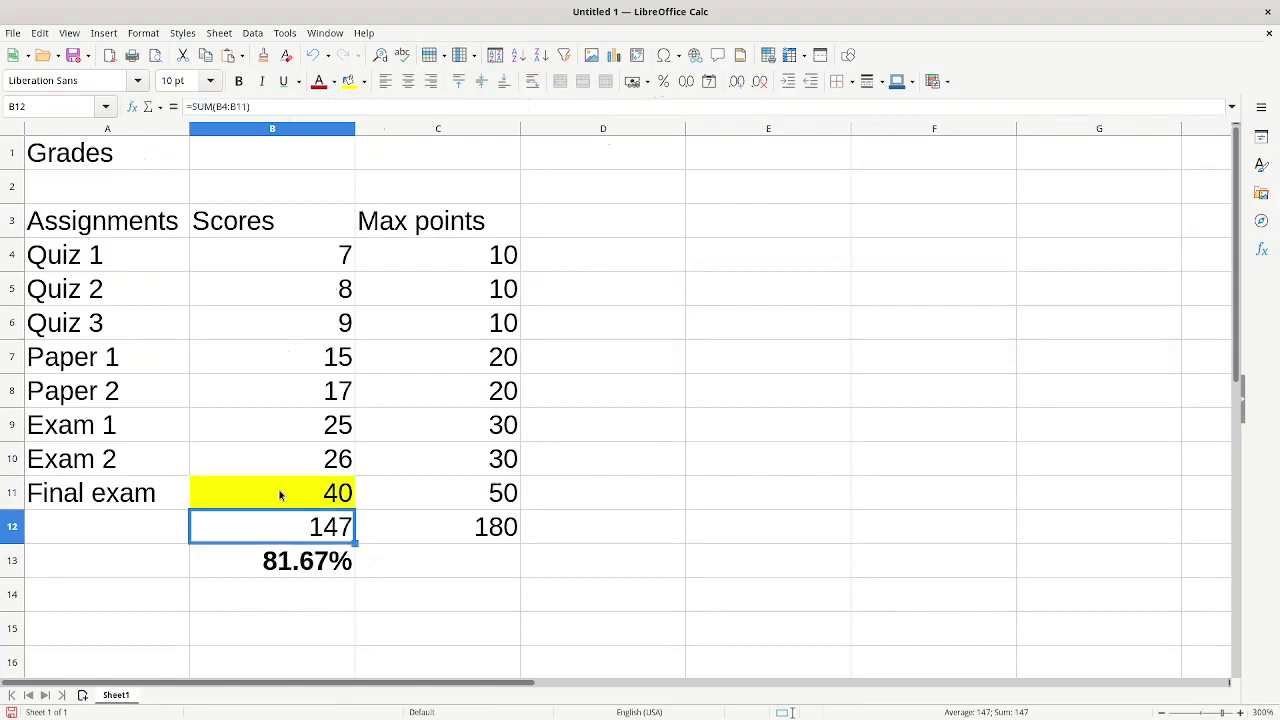
{"action": "left_click", "coordinate": [280, 494]}
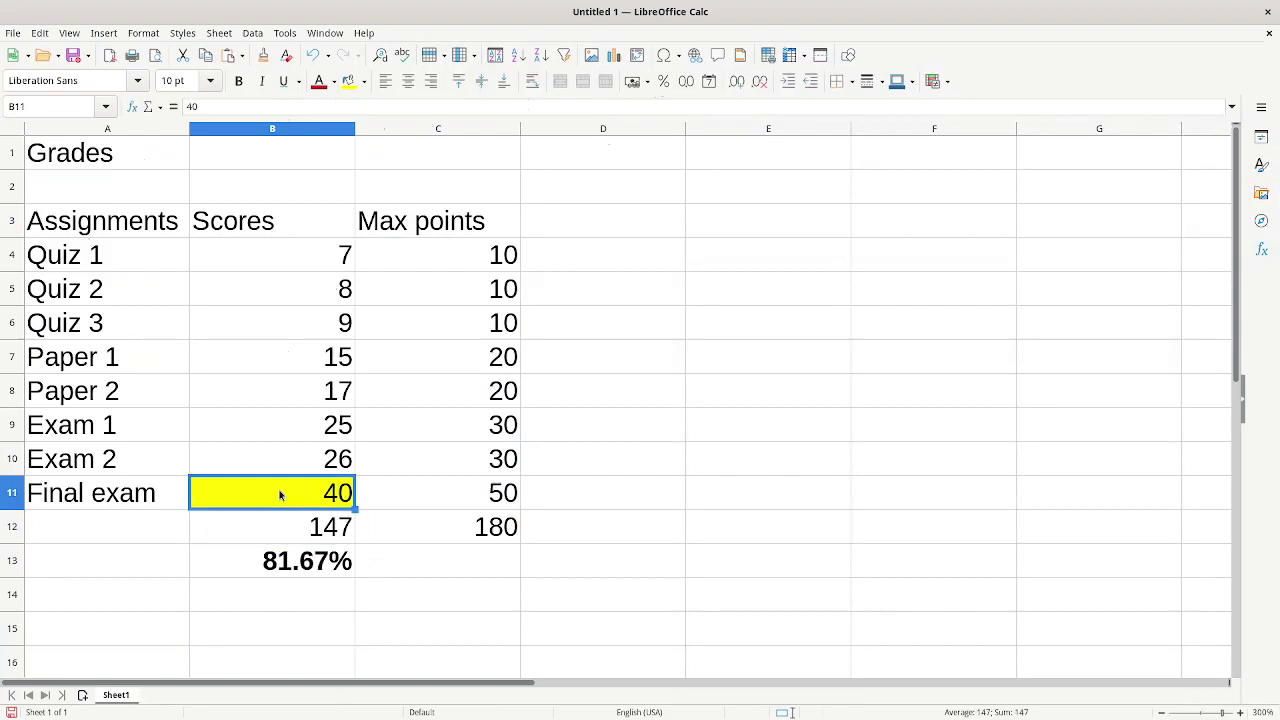
{"action": "type", "text": "38"}
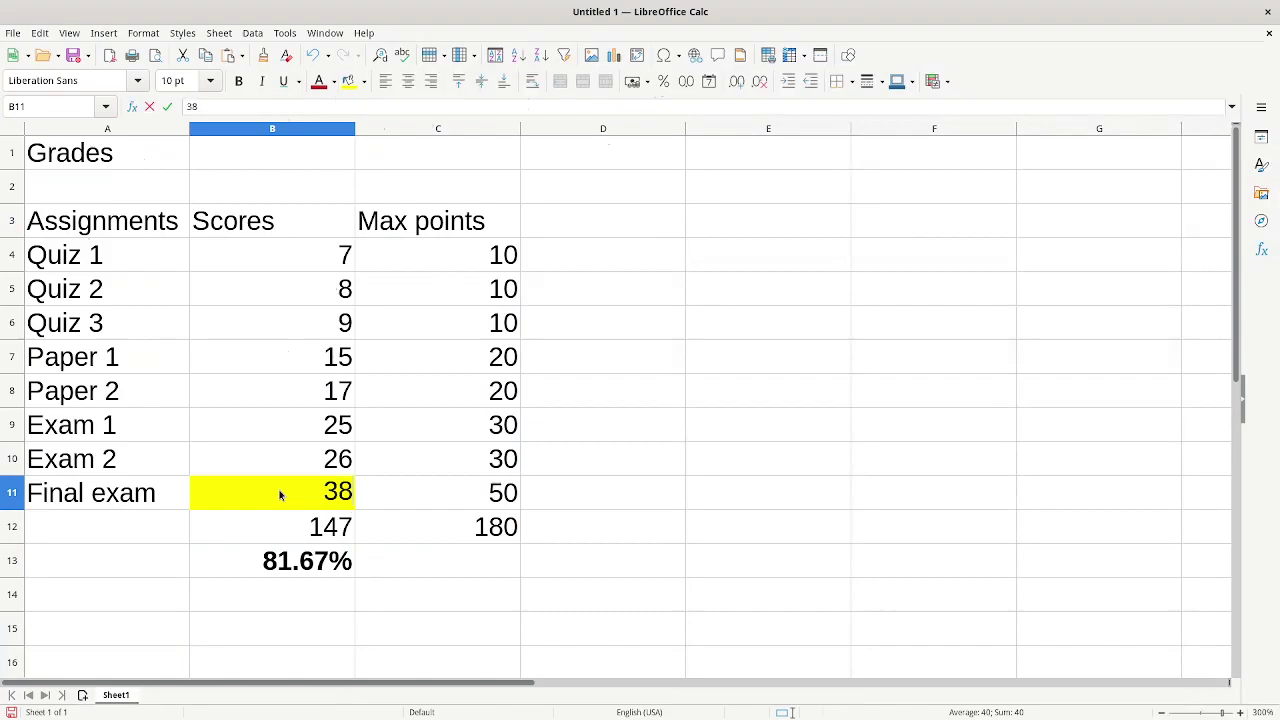
{"action": "key", "text": "Return"}
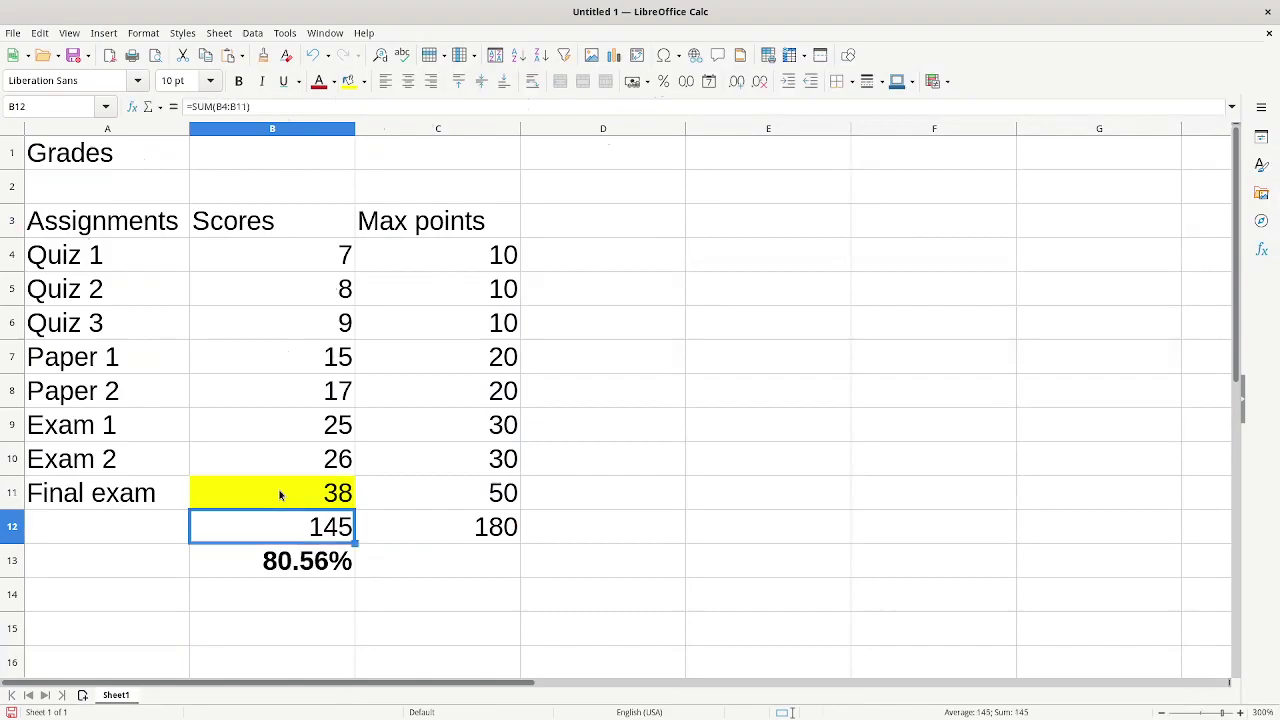
{"action": "left_click", "coordinate": [280, 494]}
{"action": "type", "text": "37"}
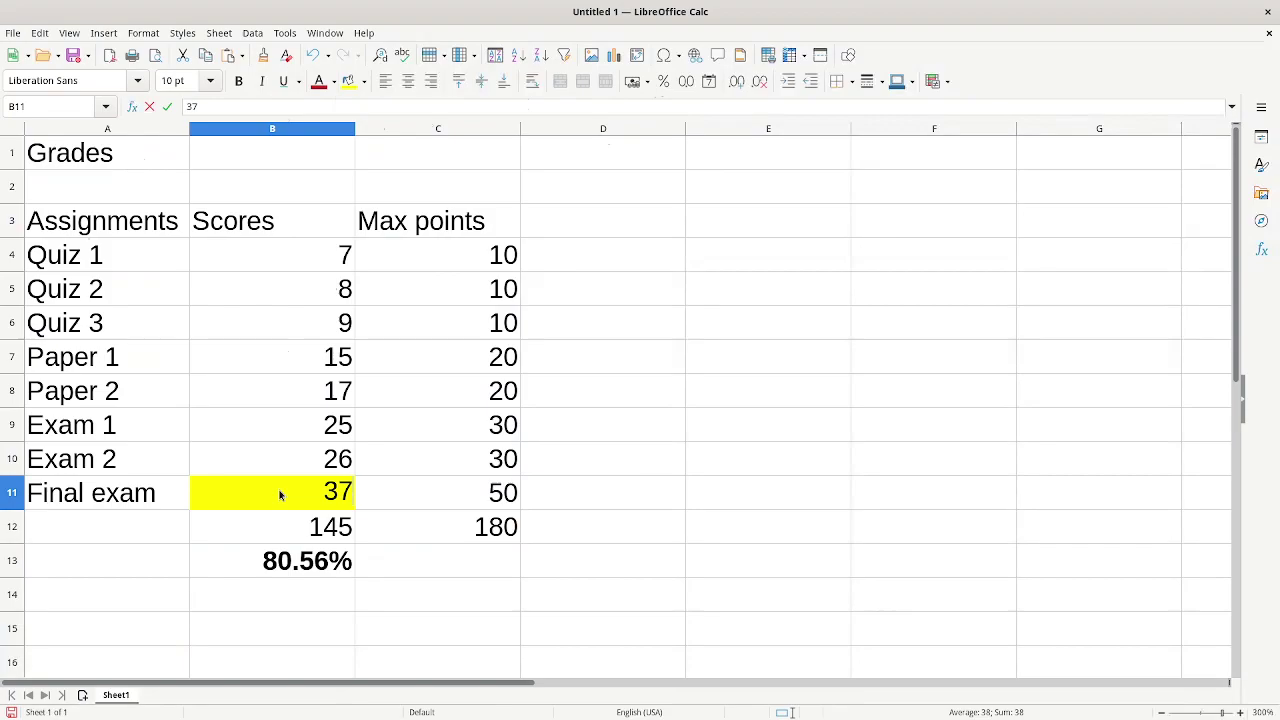
{"action": "key", "text": "Return"}
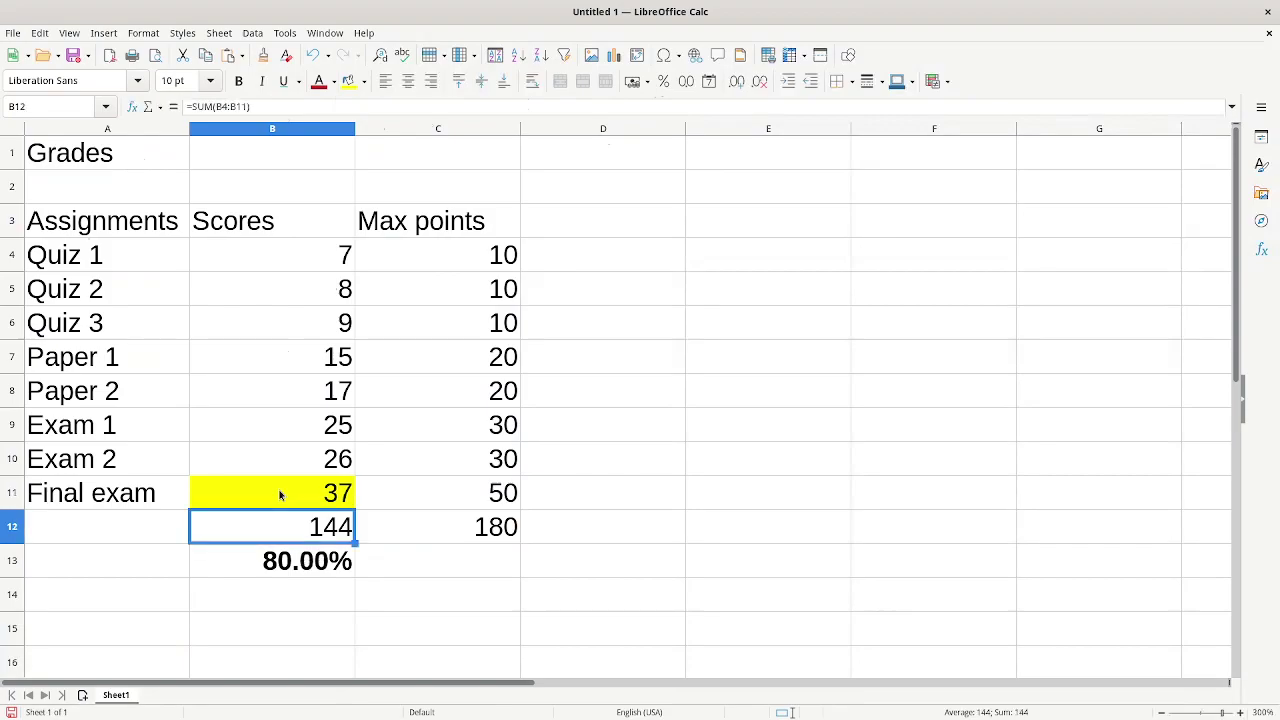
- Test 36, then settle on 37 so the grade reads exactly 80.00%
{"action": "left_click", "coordinate": [280, 494]}
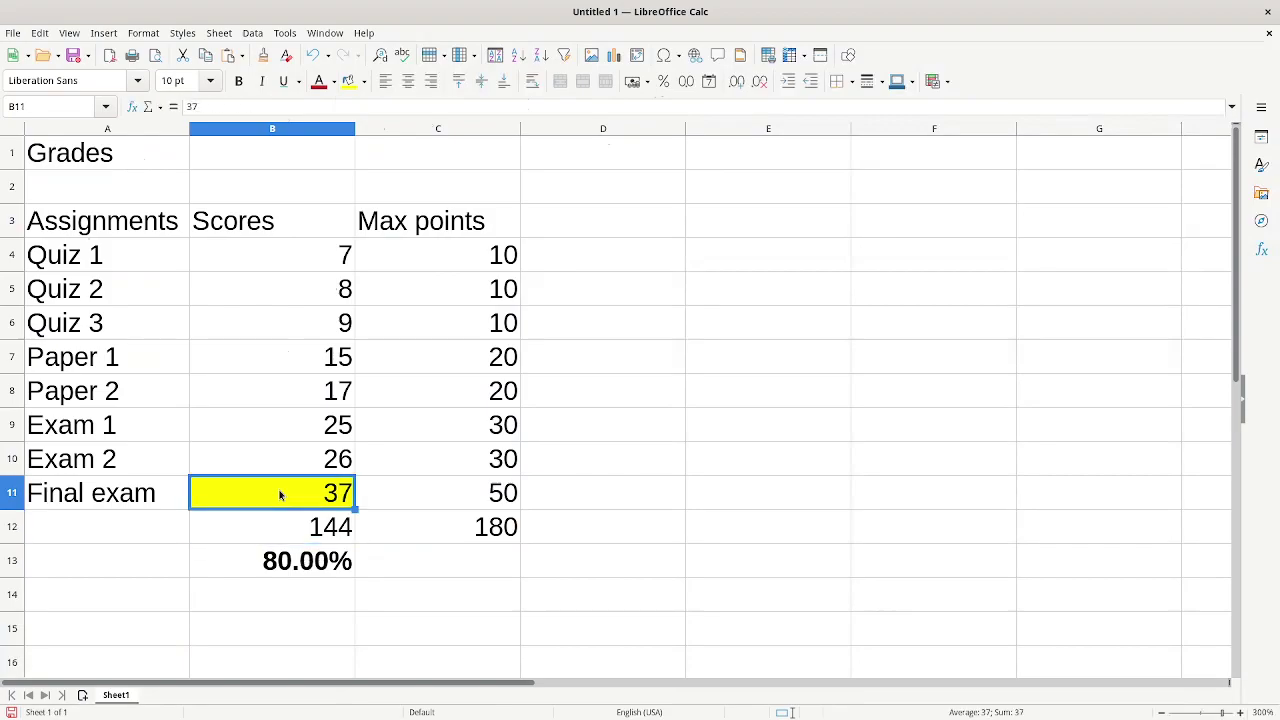
{"action": "type", "text": "36"}
{"action": "key", "text": "Return"}
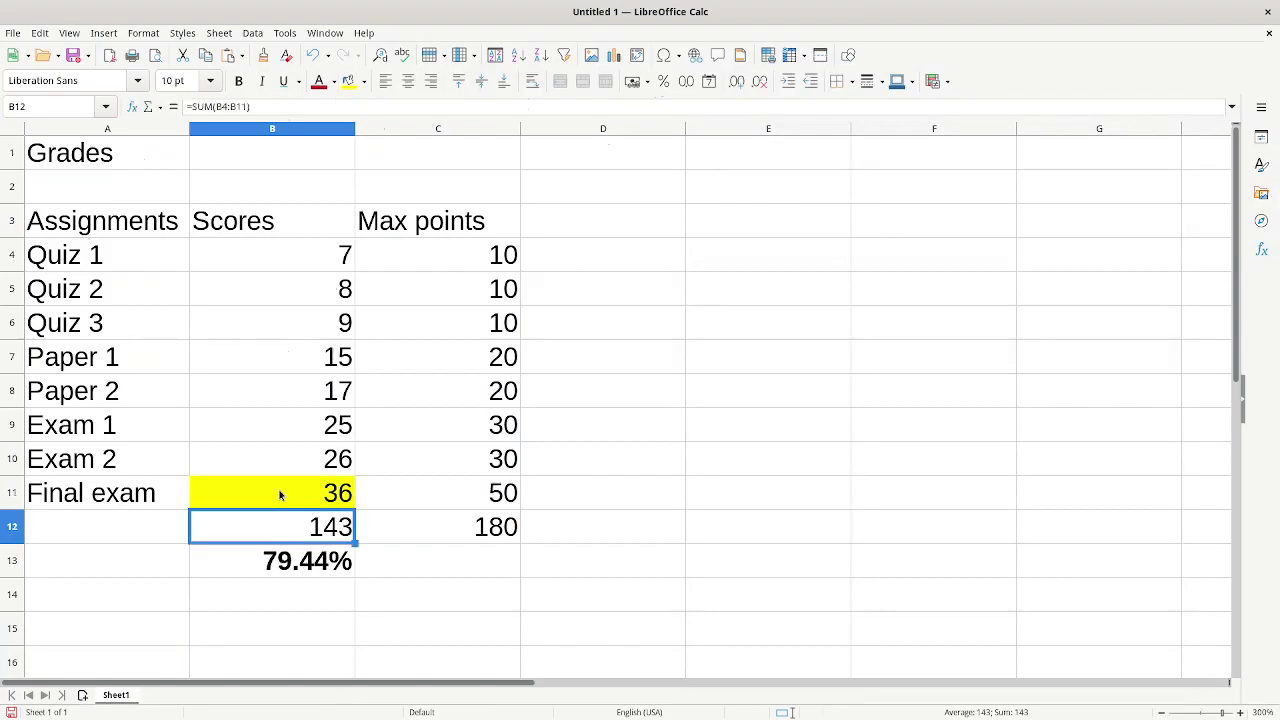
{"action": "left_click", "coordinate": [280, 494]}
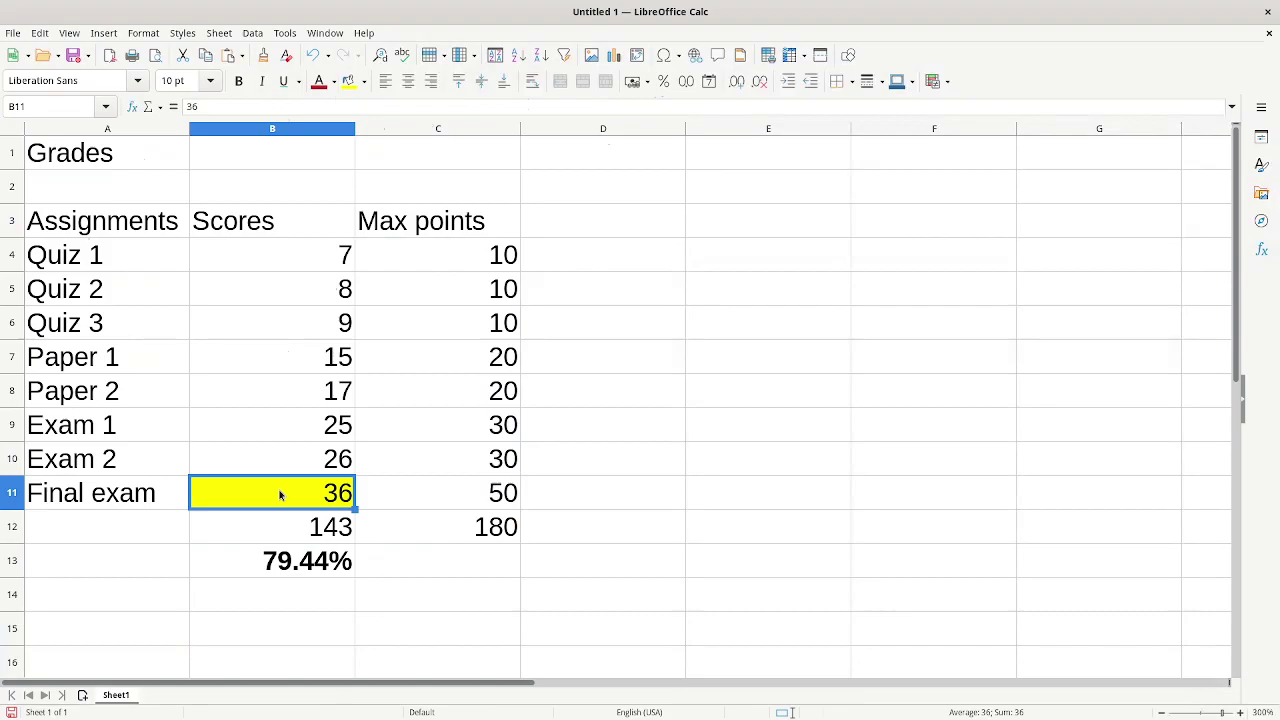
{"action": "type", "text": "37"}
{"action": "key", "text": "Return"}
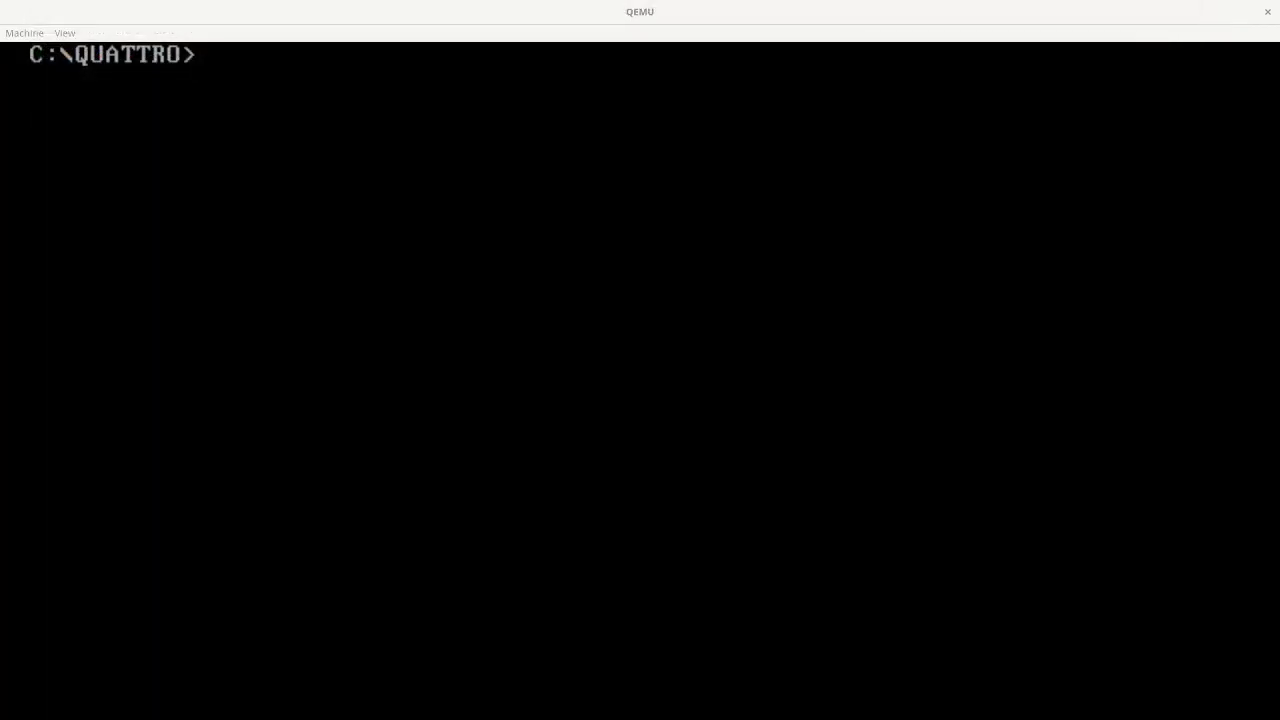
- Launch Quattro Pro by entering q at the C:\QUATTRO> prompt
{"action": "left_click", "coordinate": [37, 10]}
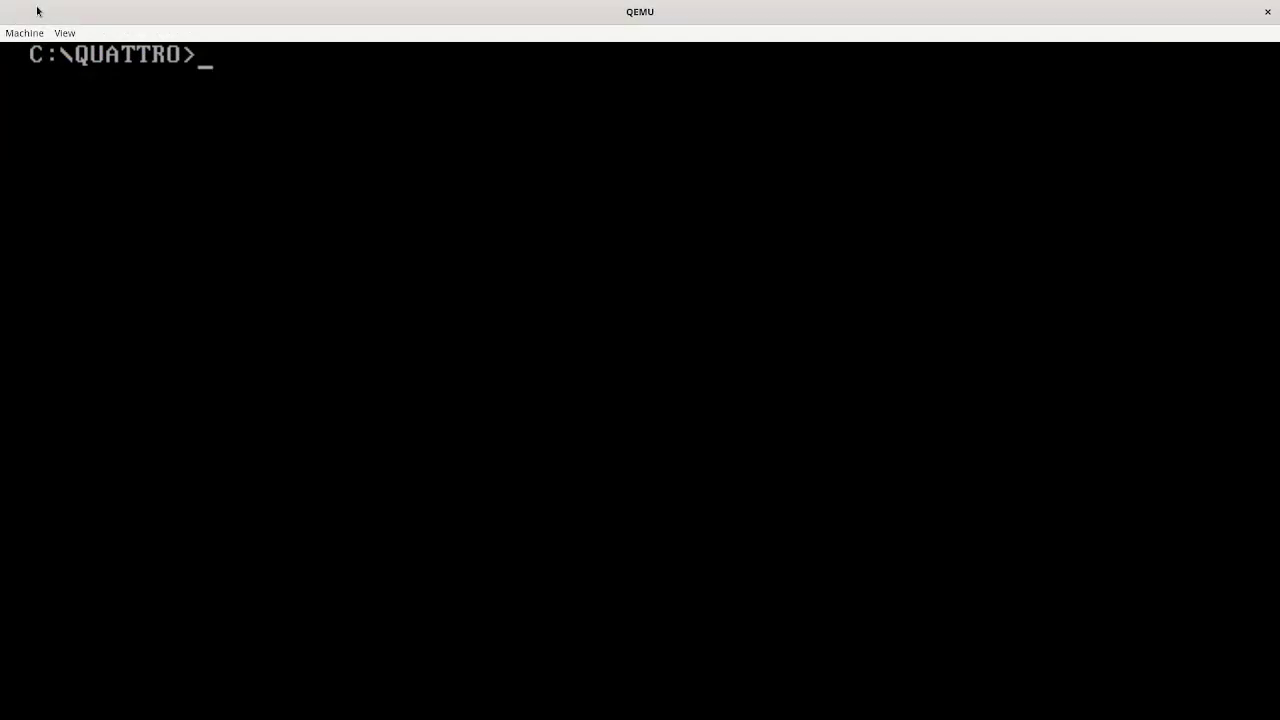
{"action": "type", "text": "q"}
{"action": "key", "text": "Return"}
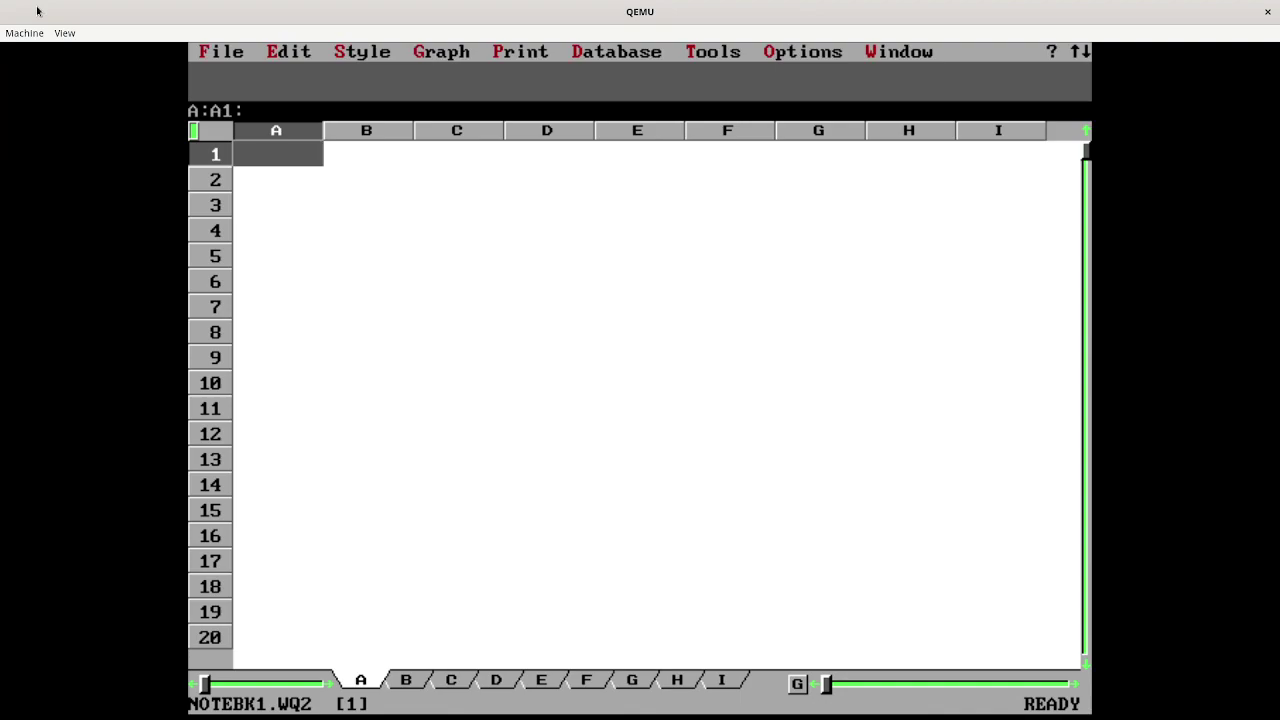
- Enter the title 'Grades' in cell A1
{"action": "key", "text": "Right"}
{"action": "key", "text": "Right"}
{"action": "key", "text": "Right"}
{"action": "key", "text": "Right"}
{"action": "key", "text": "Right"}
{"action": "key", "text": "Down"}
{"action": "key", "text": "Left"}
{"action": "key", "text": "Left"}
{"action": "key", "text": "Left"}
{"action": "key", "text": "Left"}
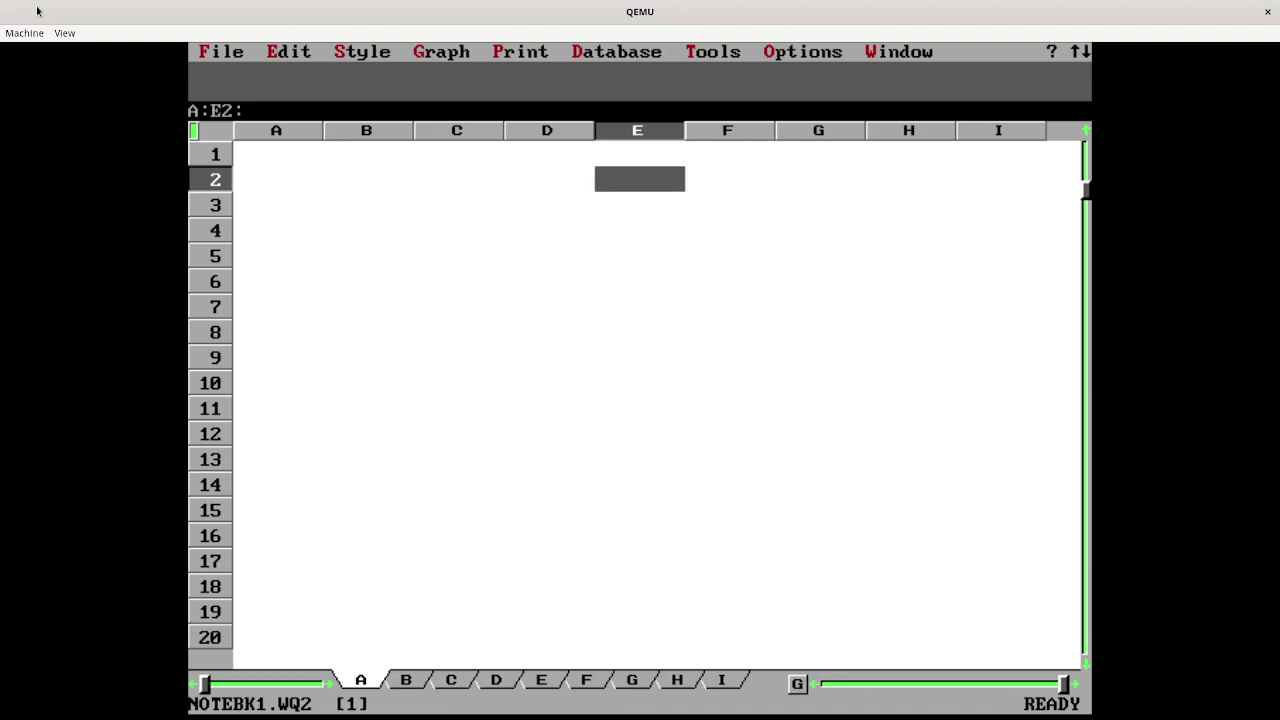
{"action": "key", "text": "Left"}
{"action": "key", "text": "Up"}
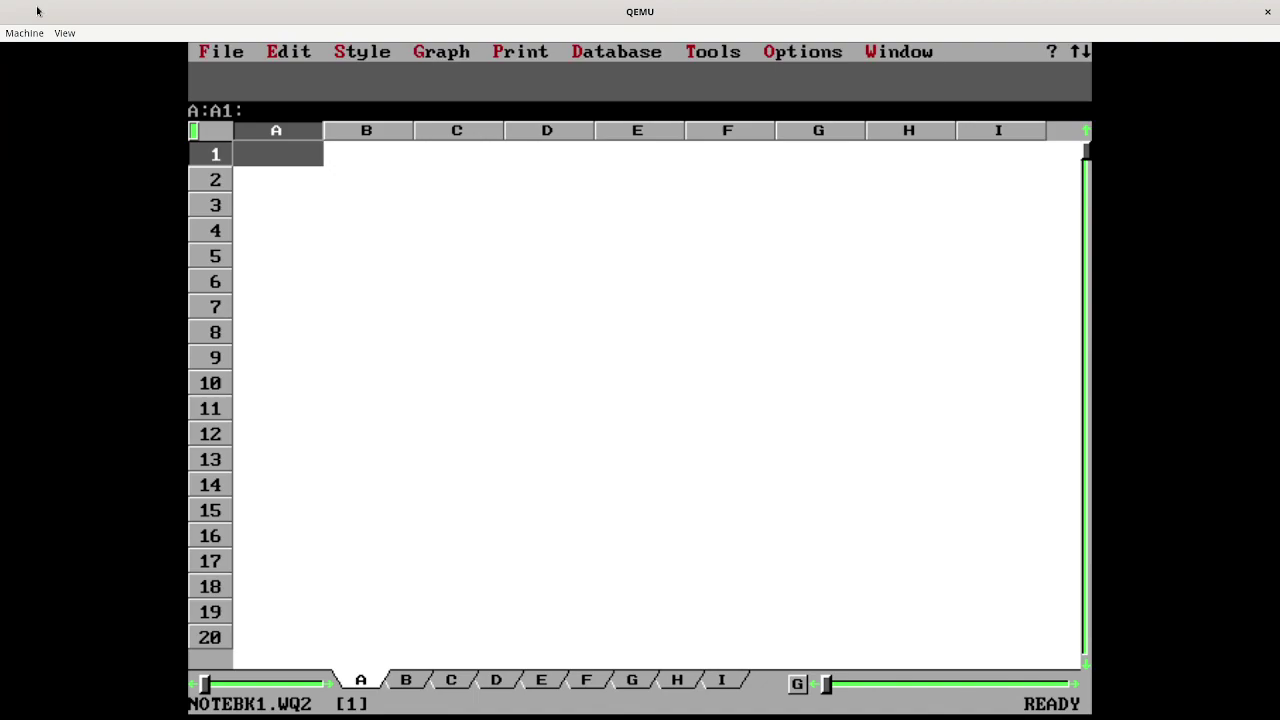
{"action": "type", "text": "Grades"}
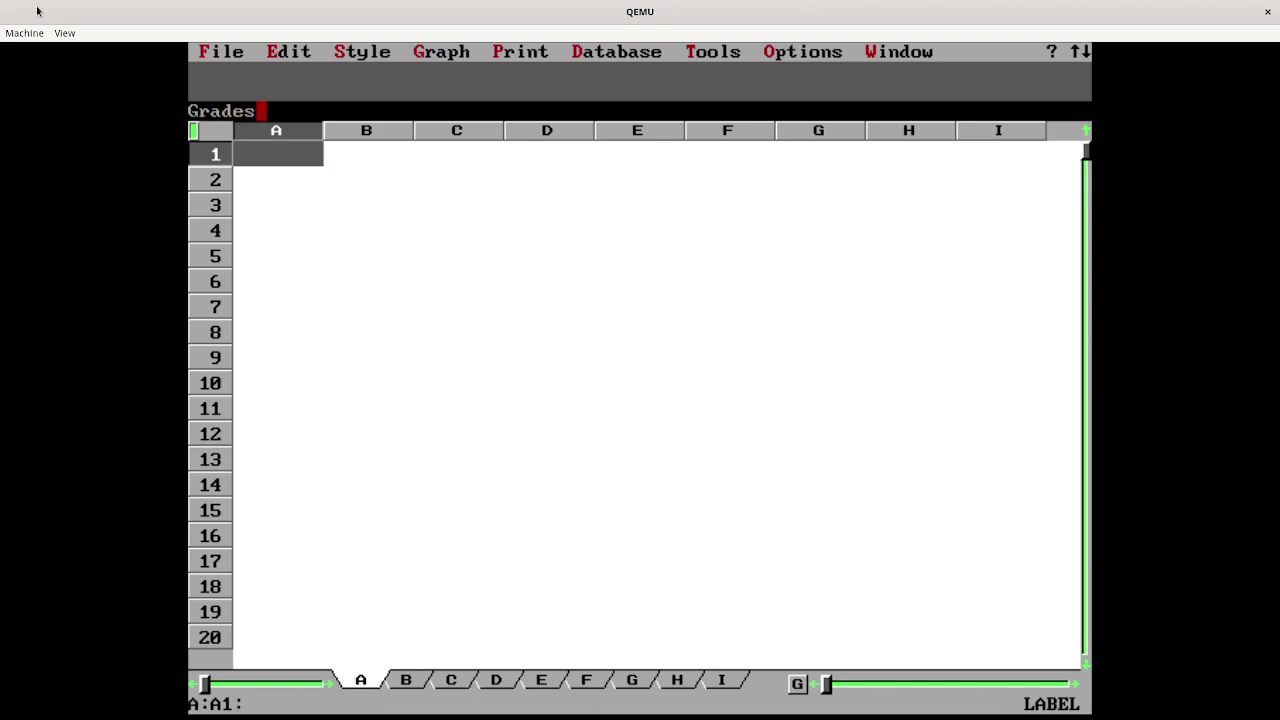
{"action": "key", "text": "Return"}
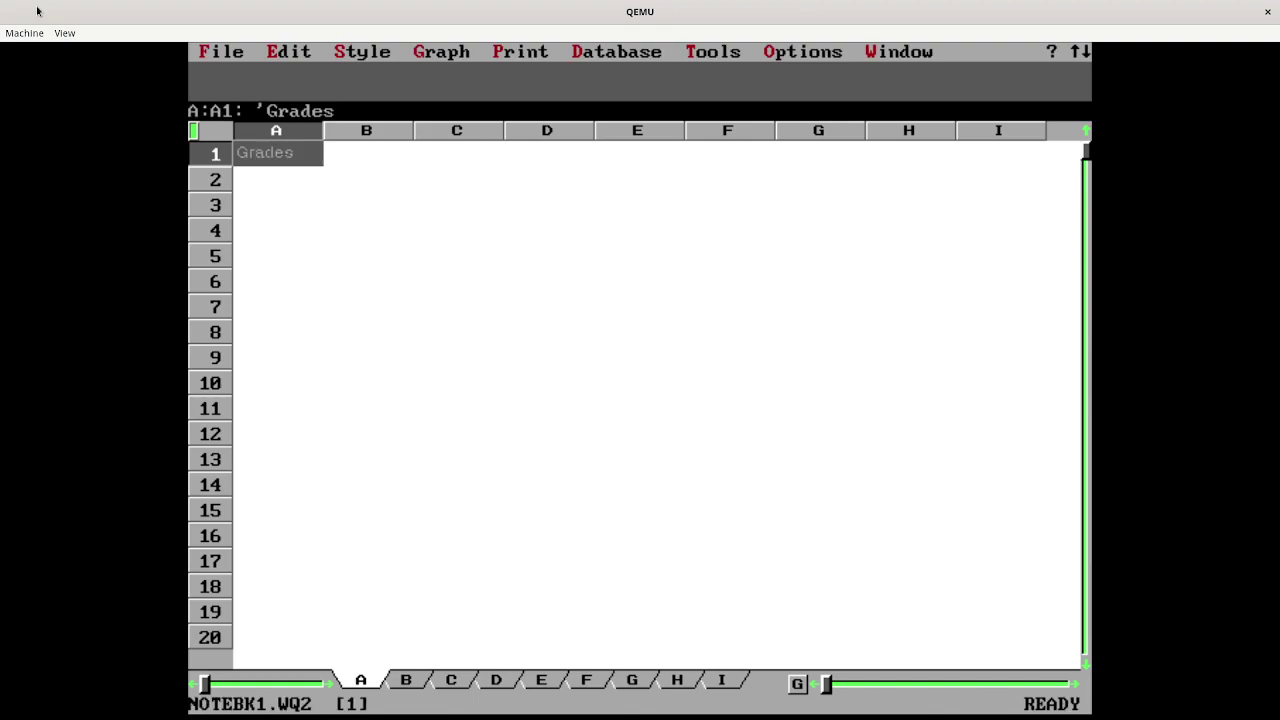
- Type the headers Assignments, Scores and Max points into A3:C3
{"action": "key", "text": "Down"}
{"action": "key", "text": "Down"}
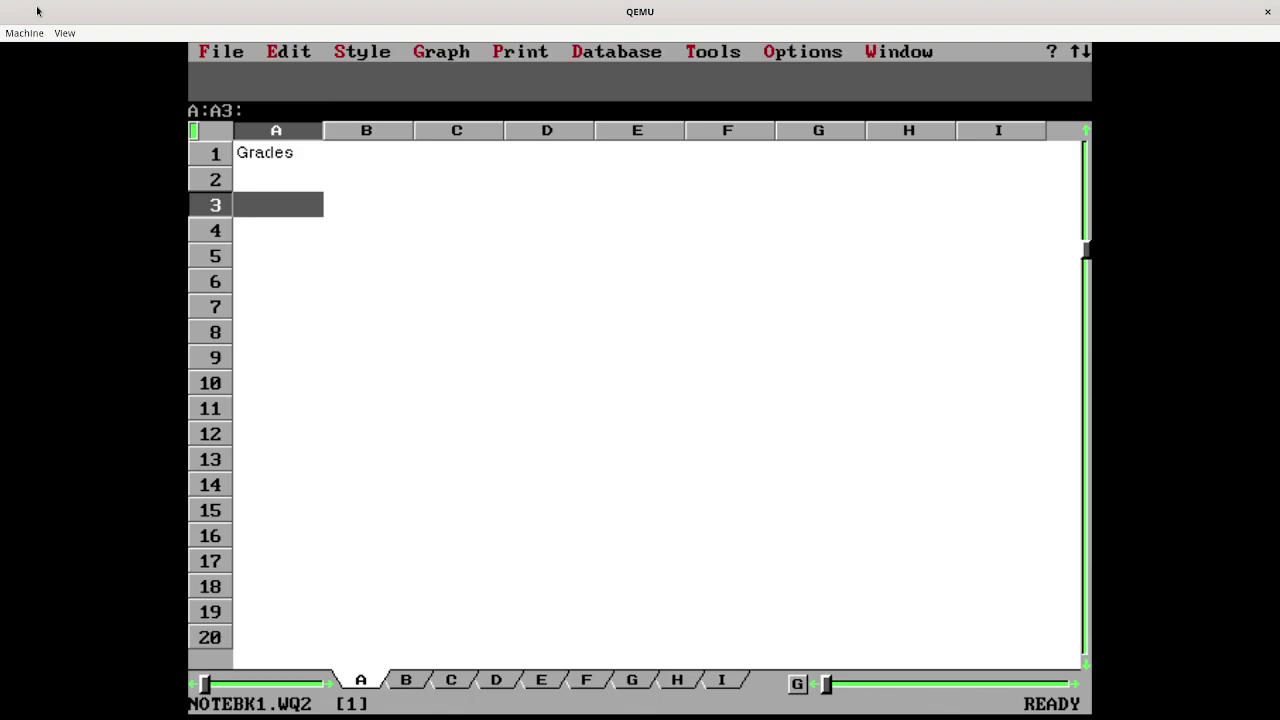
{"action": "type", "text": "Assignm"}
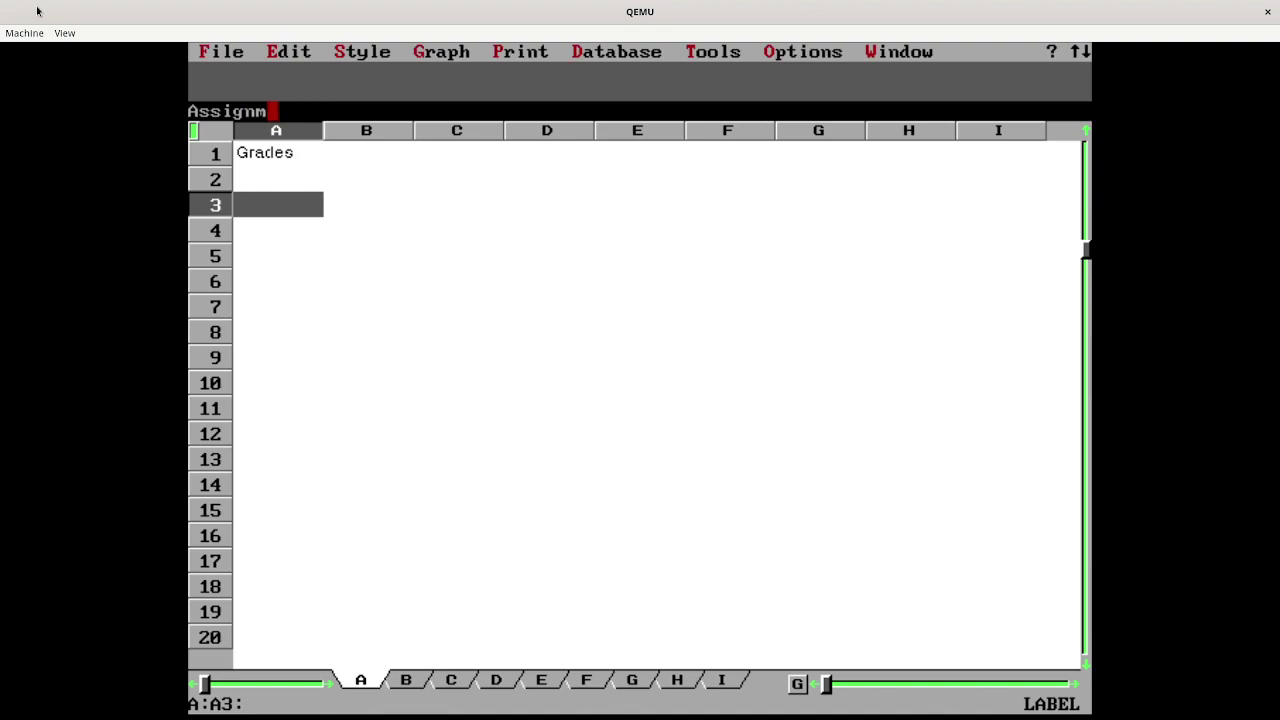
{"action": "type", "text": "ents"}
{"action": "key", "text": "Right"}
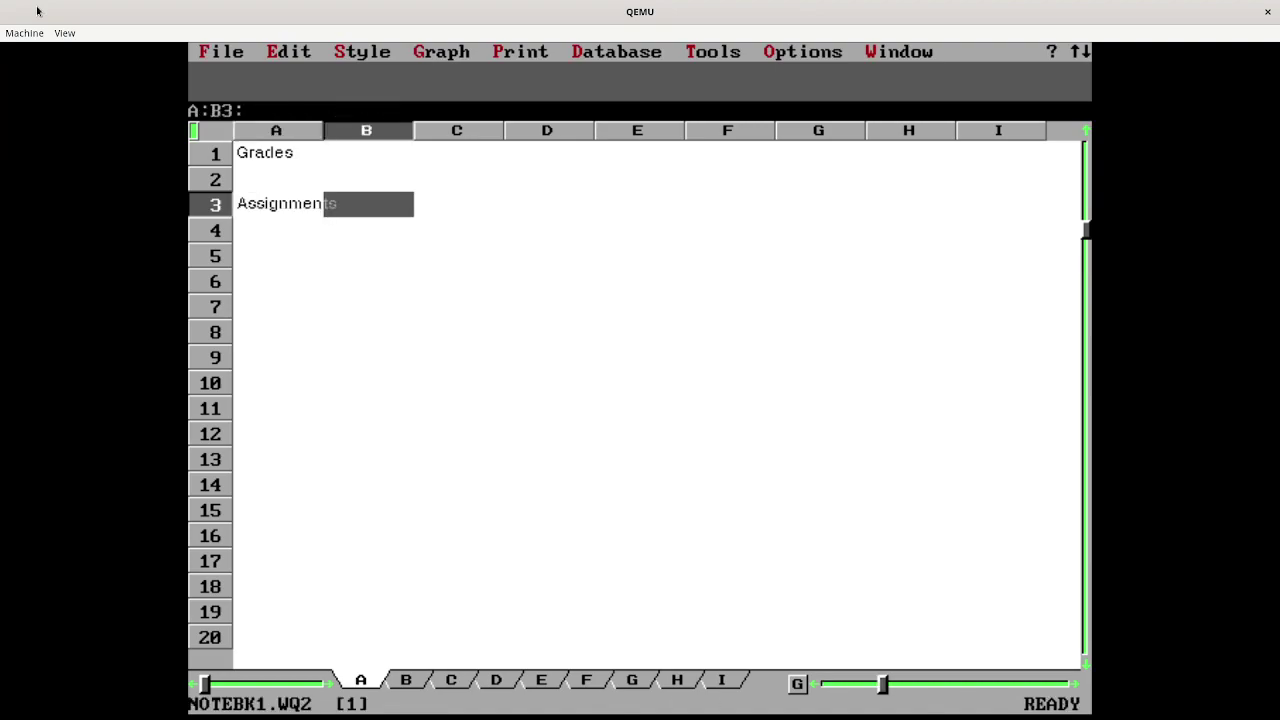
{"action": "type", "text": "Scores"}
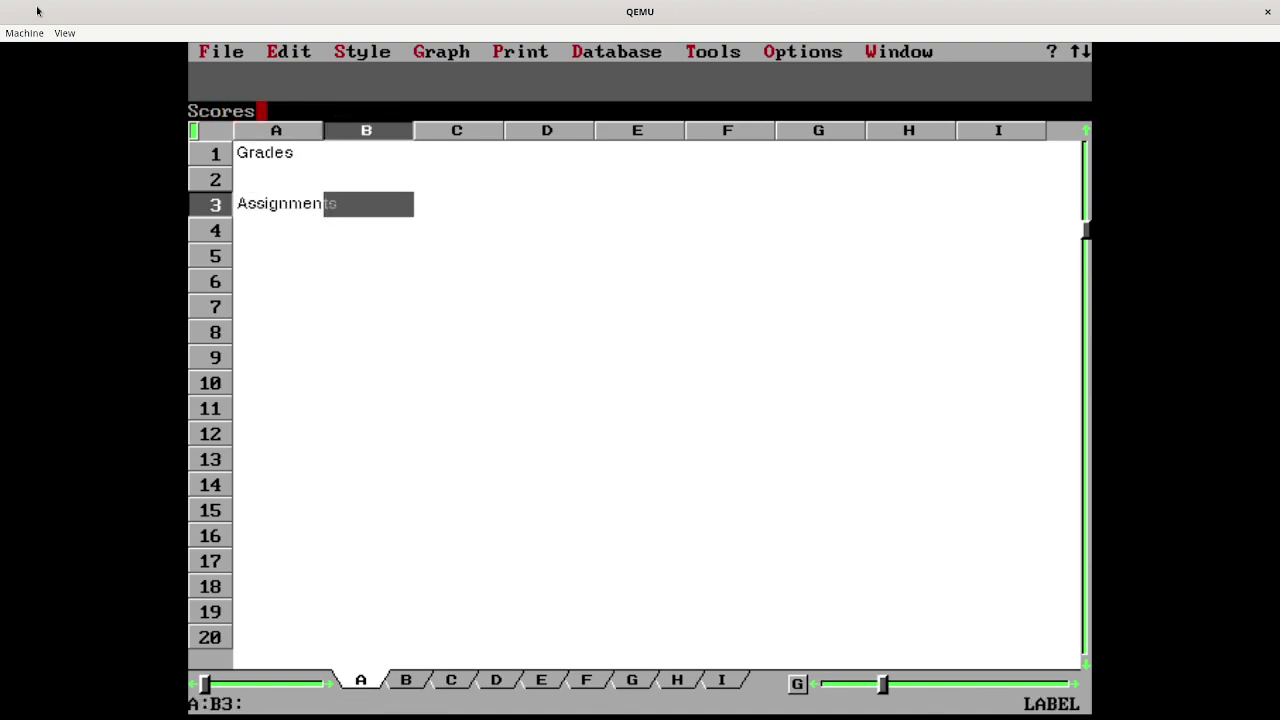
{"action": "key", "text": "Right"}
{"action": "type", "text": "Max points"}
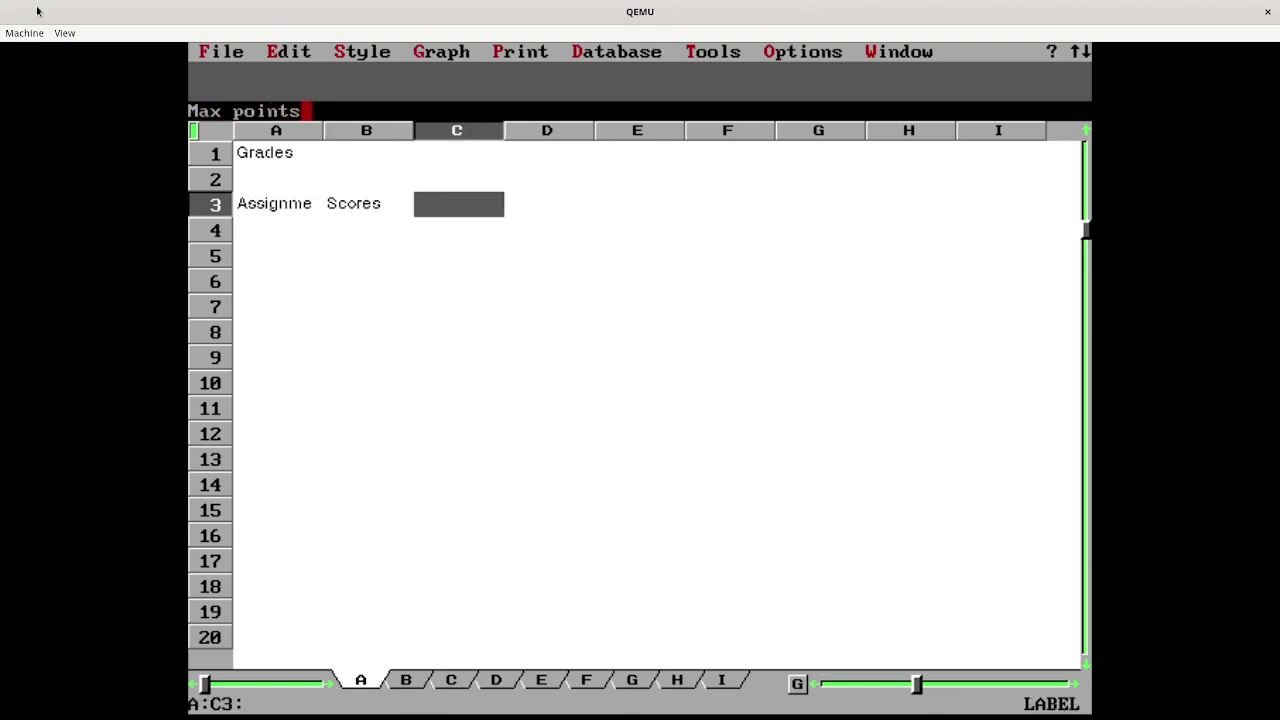
{"action": "key", "text": "Return"}
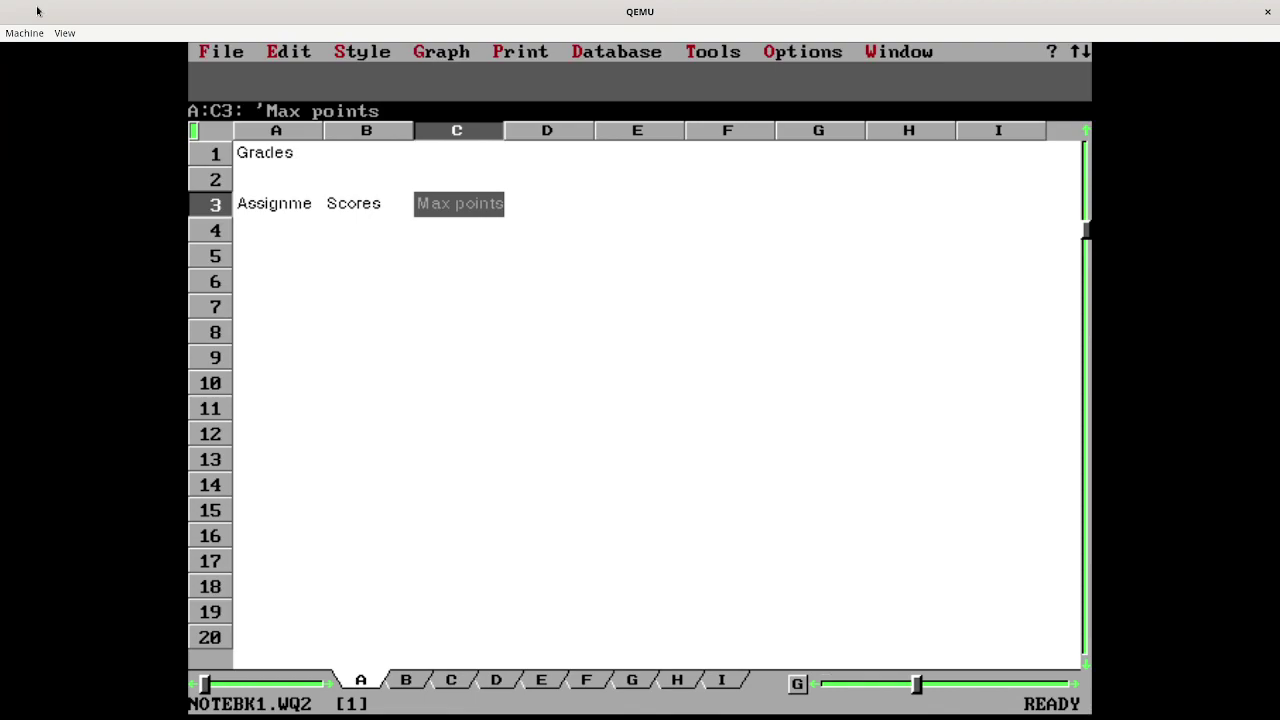
{"action": "key", "text": "Down"}
{"action": "key", "text": "Left"}
{"action": "key", "text": "Left"}
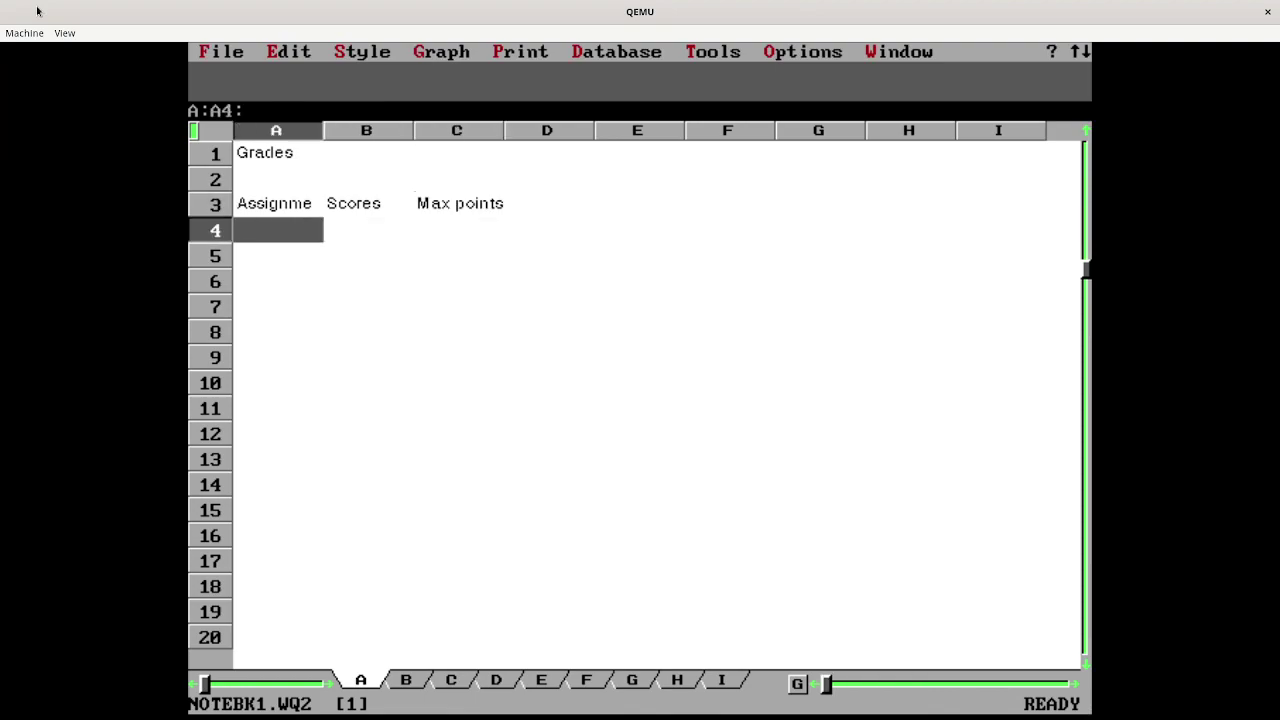
- Enter Quiz 1, Quiz 2, Quiz 3, Paper 1 and Paper 2 in A4:A8
{"action": "type", "text": "Q"}
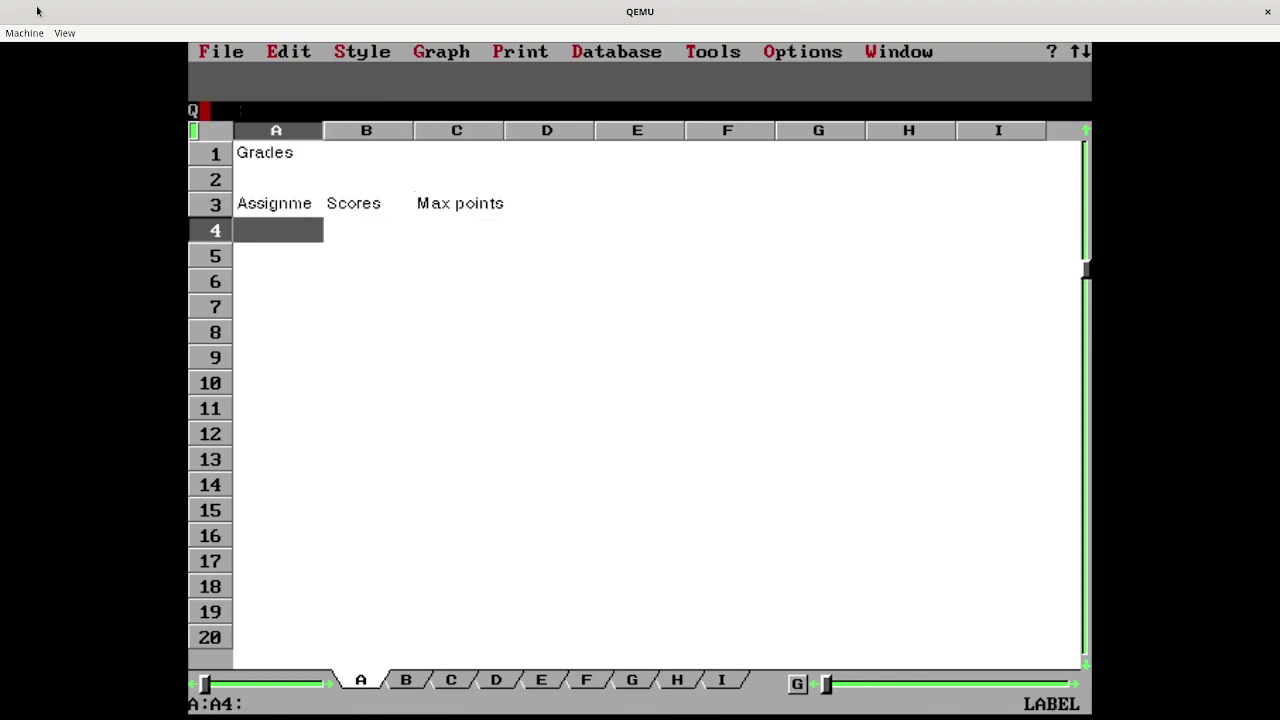
{"action": "type", "text": "uiz 1"}
{"action": "key", "text": "Down"}
{"action": "type", "text": "Quiz 2"}
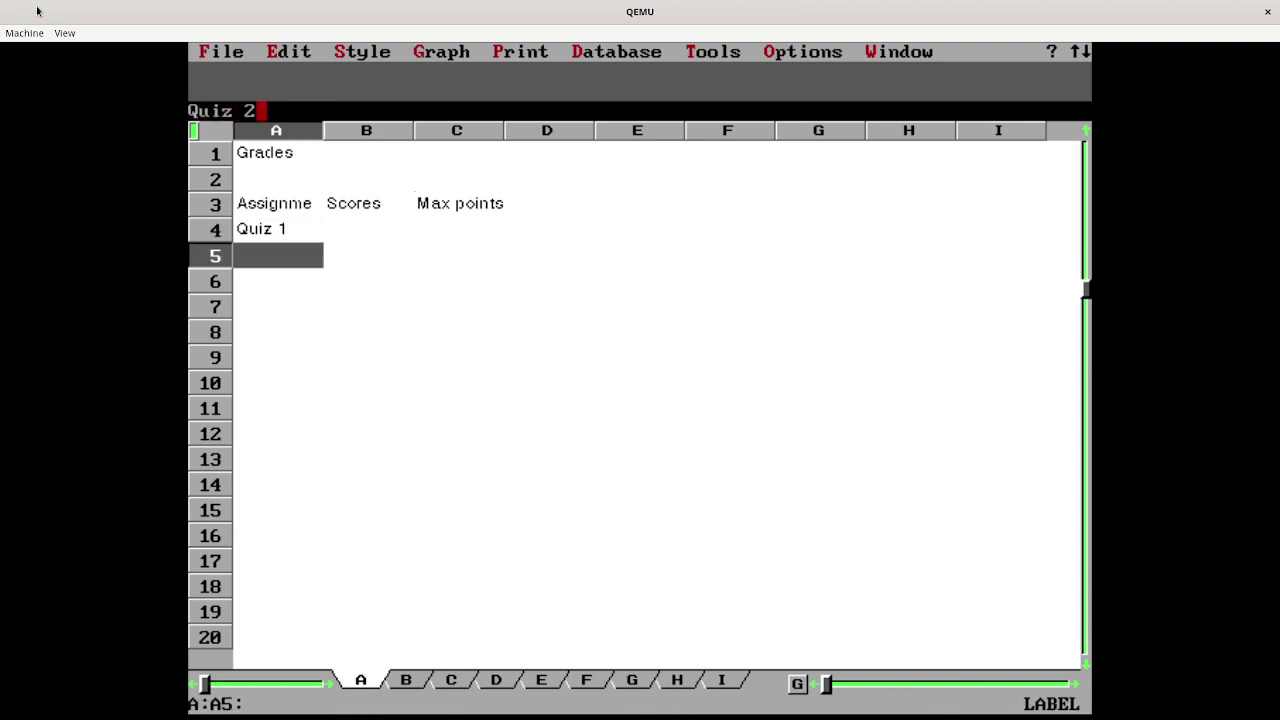
{"action": "key", "text": "Down"}
{"action": "type", "text": "Quiz "}
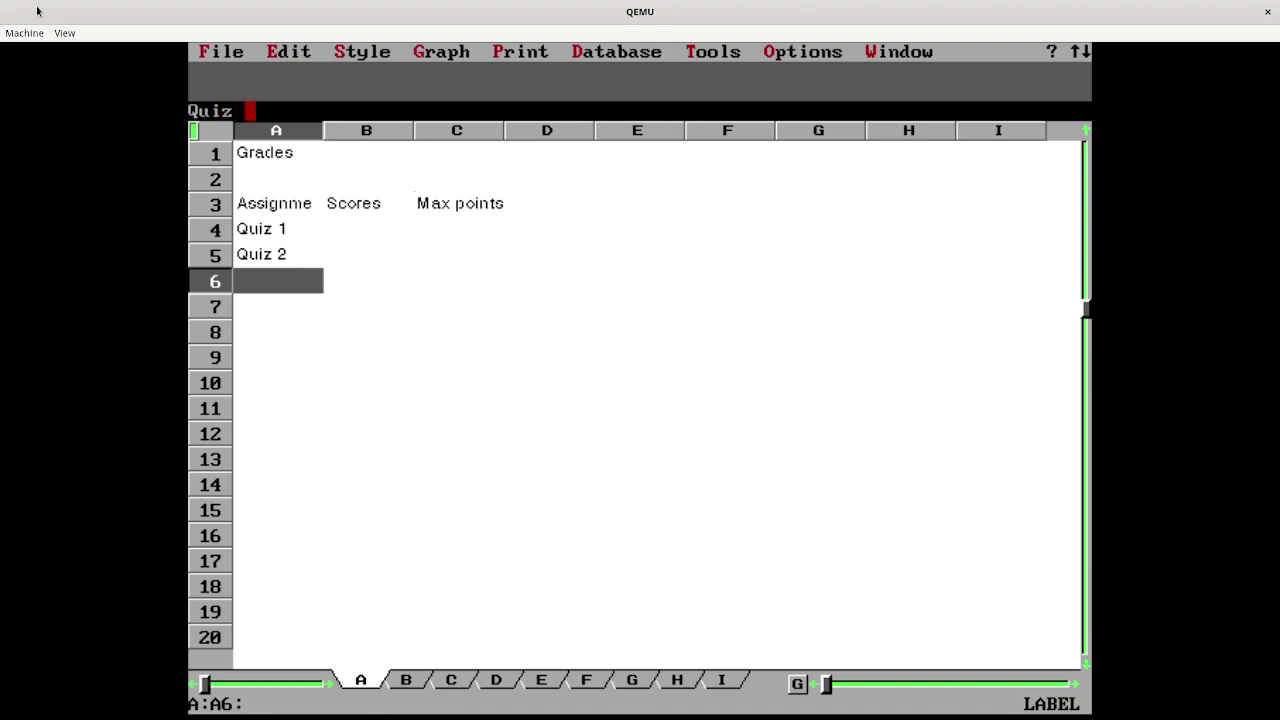
{"action": "type", "text": "3"}
{"action": "key", "text": "Down"}
{"action": "type", "text": "T"}
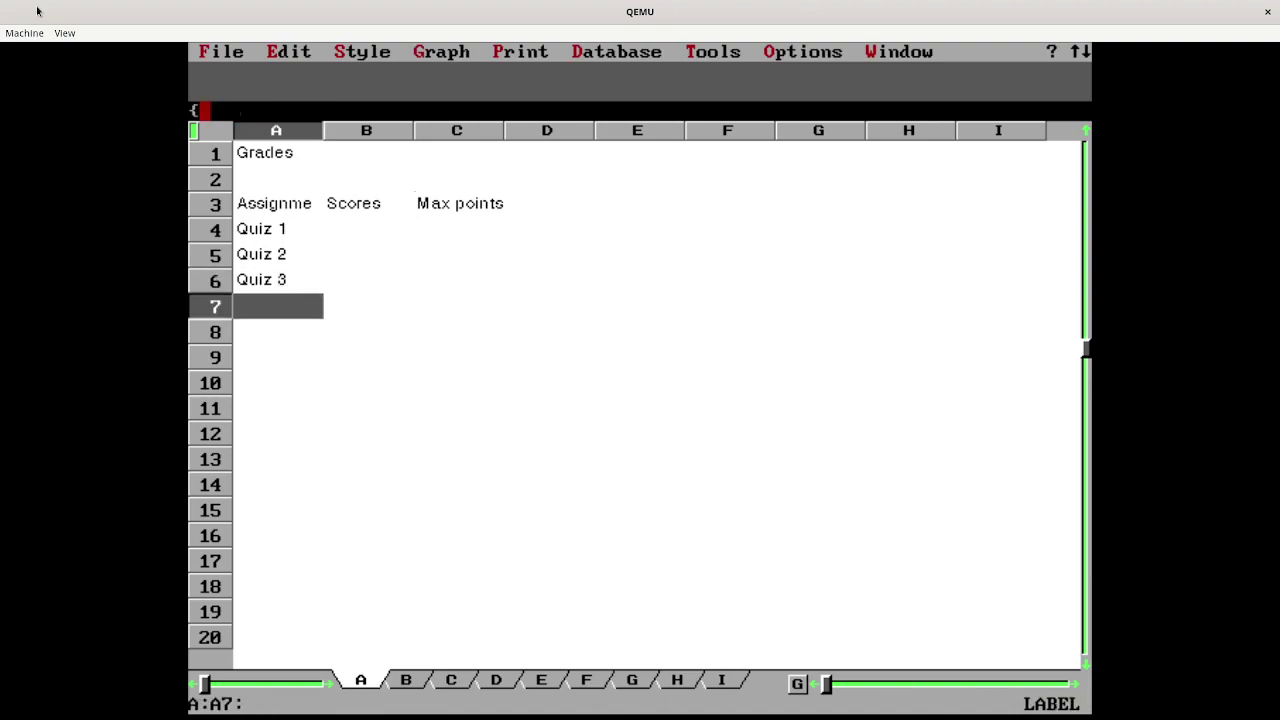
{"action": "type", "text": "otal"}
{"action": "key", "text": "BackSpace"}
{"action": "key", "text": "BackSpace"}
{"action": "key", "text": "BackSpace"}
{"action": "key", "text": "BackSpace"}
{"action": "key", "text": "BackSpace"}
{"action": "type", "text": "Paper 1"}
{"action": "key", "text": "Down"}
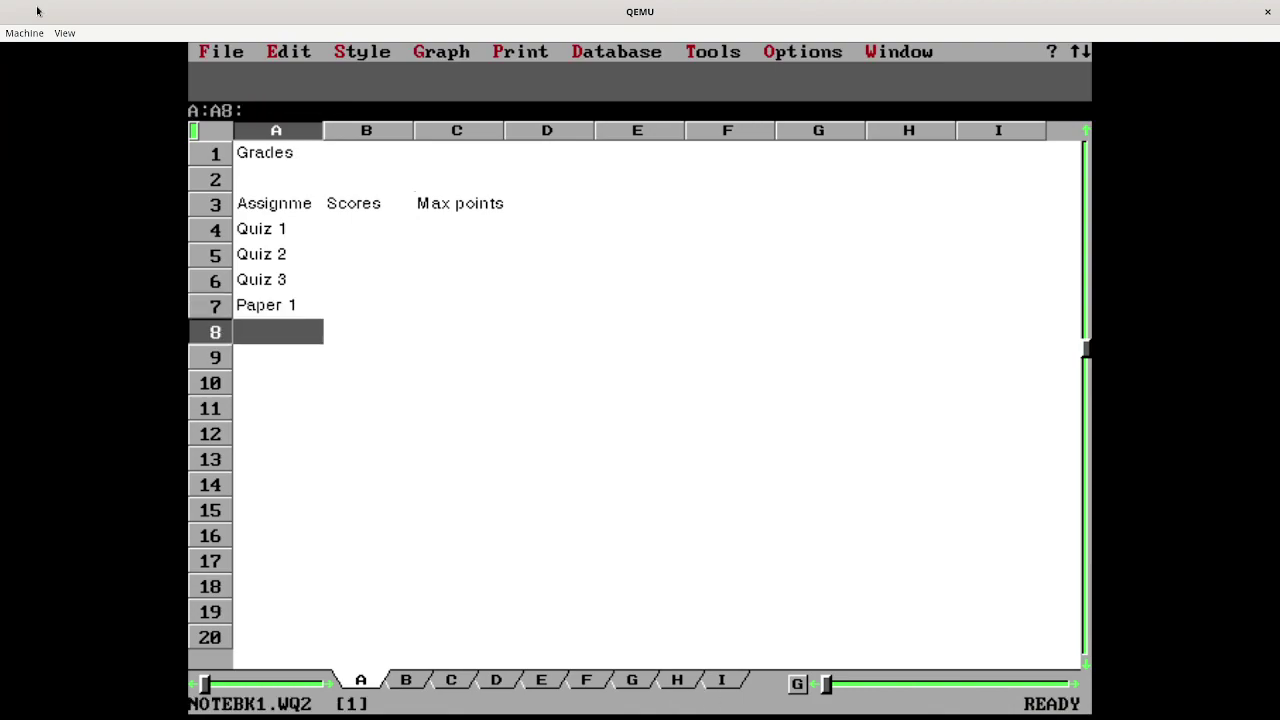
{"action": "type", "text": "Paper 2"}
{"action": "key", "text": "Down"}
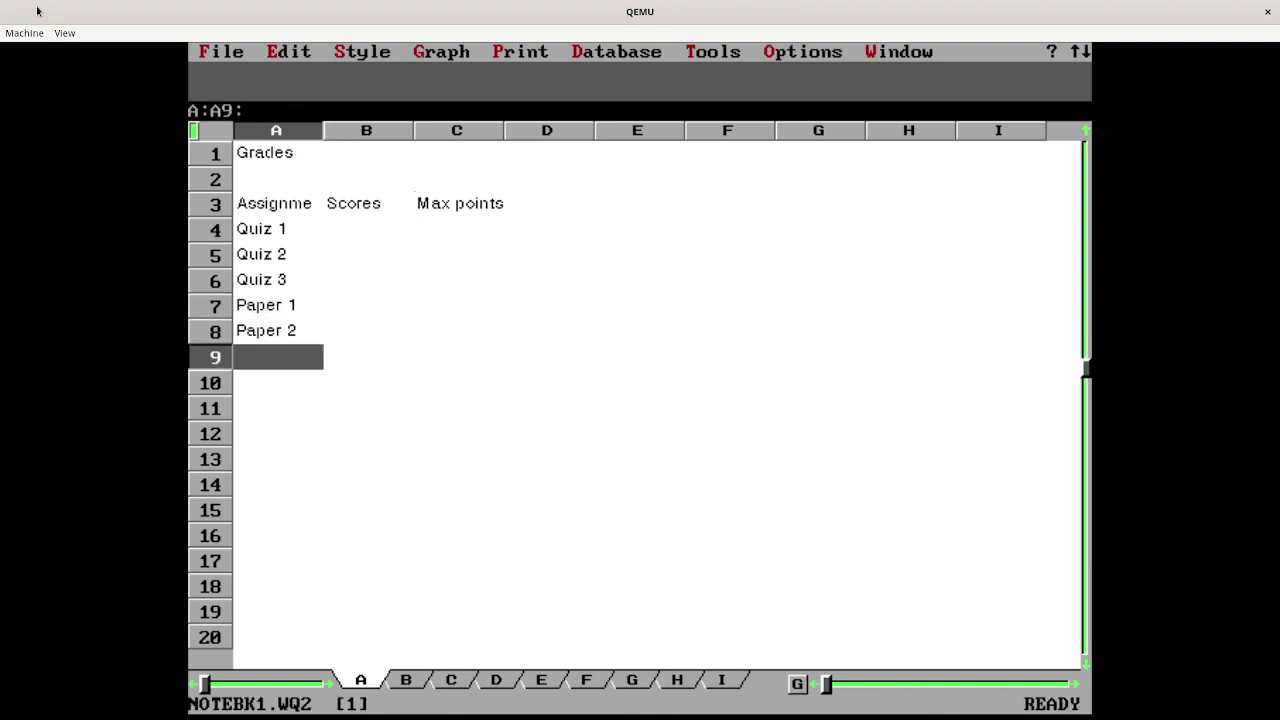
- Add Exam 1, Exam 2 and Final exam in A9:A11
{"action": "type", "text": "Exam 1"}
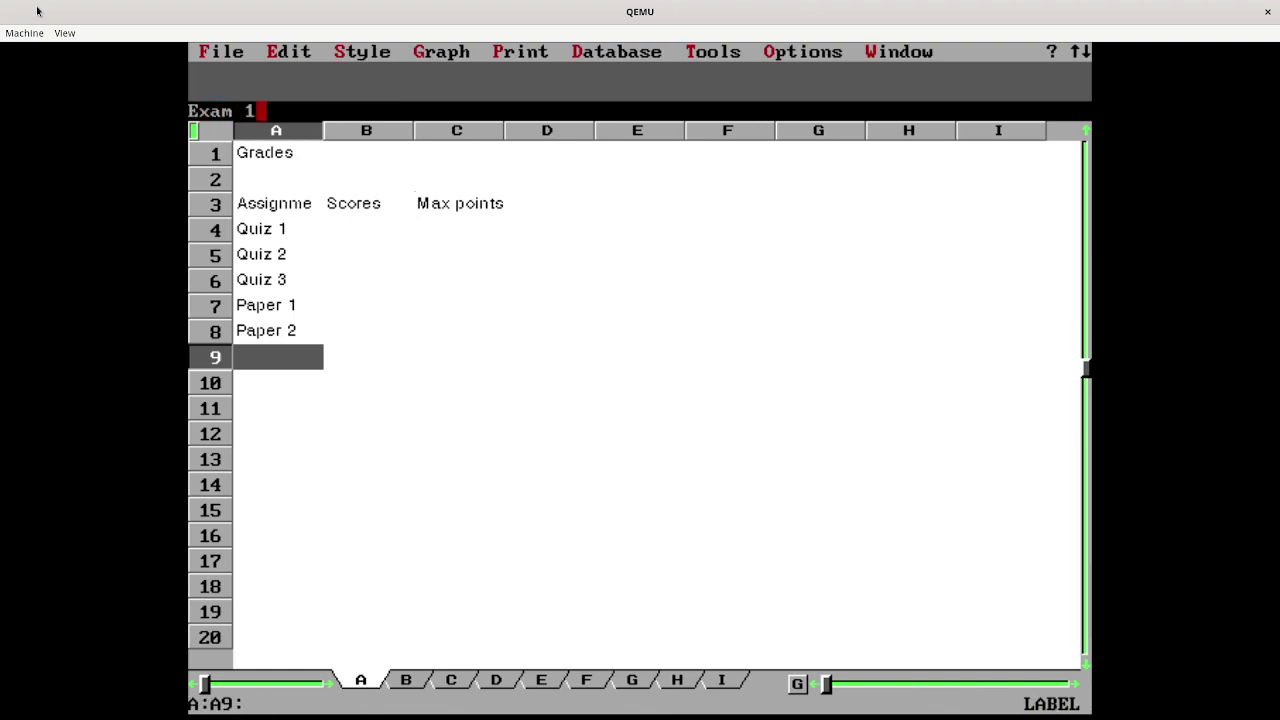
{"action": "key", "text": "Down"}
{"action": "type", "text": "Exam 2"}
{"action": "key", "text": "Return"}
{"action": "key", "text": "Down"}
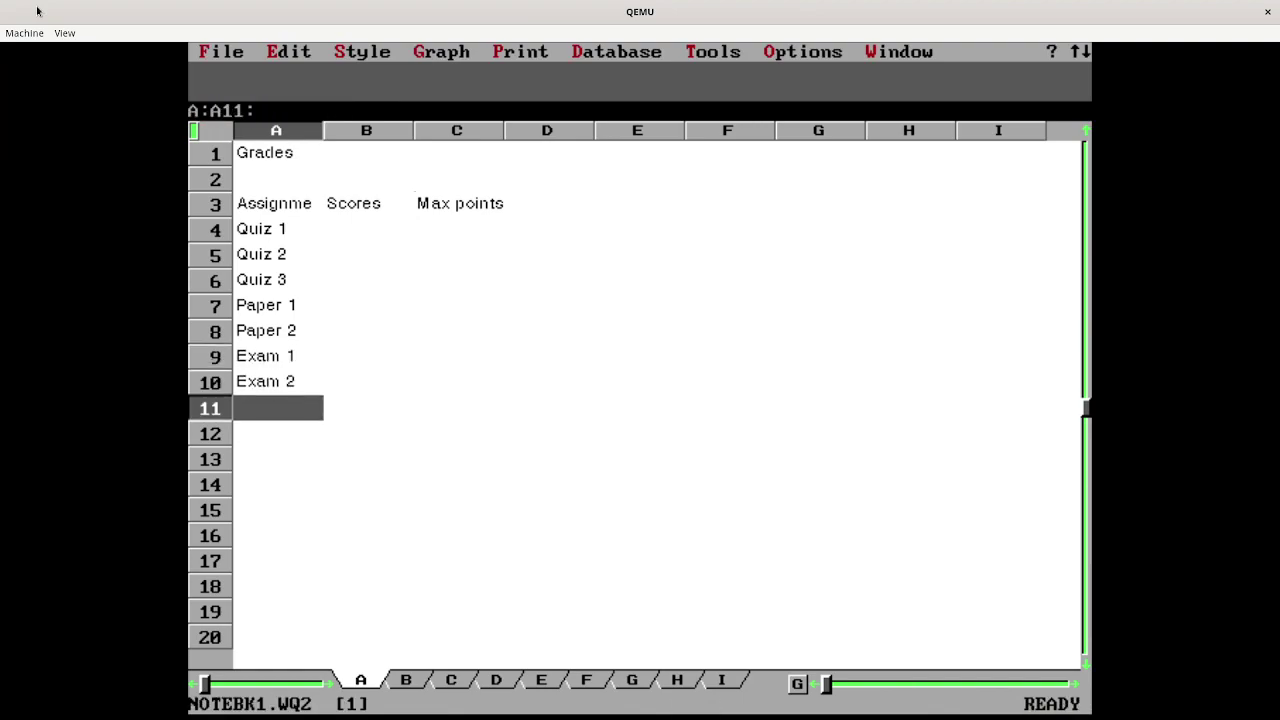
{"action": "type", "text": "Final exam"}
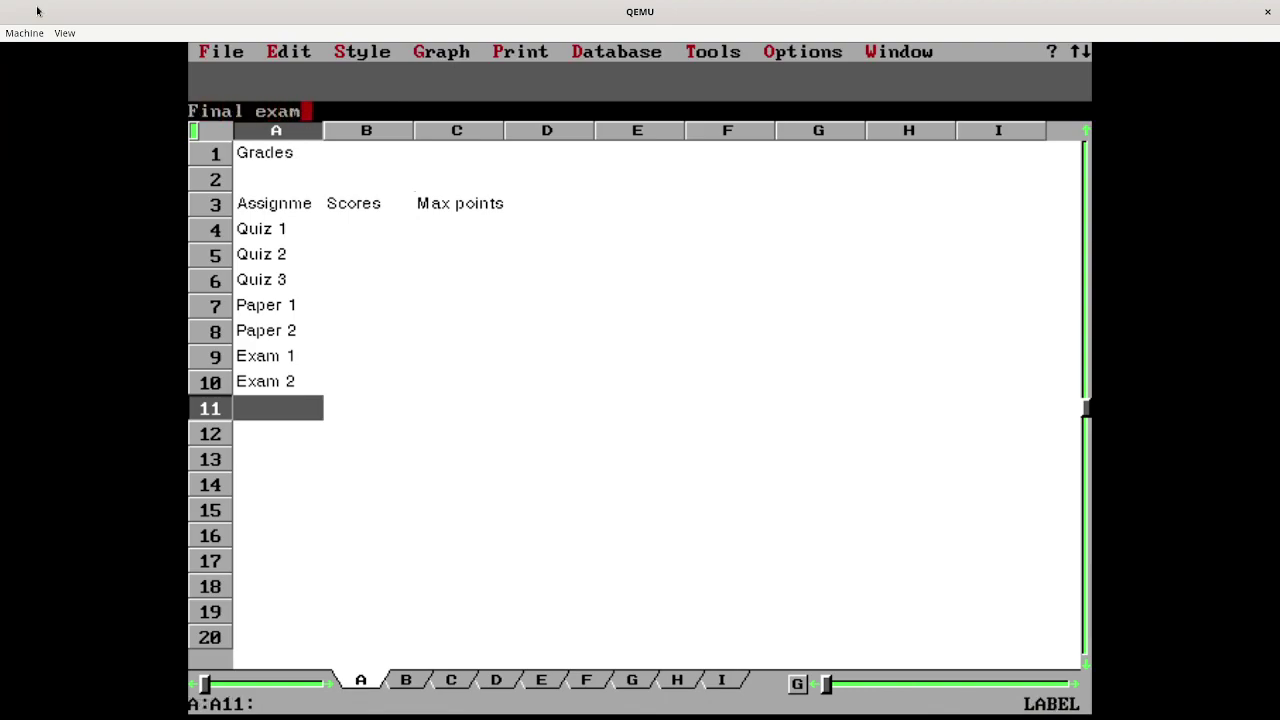
{"action": "key", "text": "Right"}
- Enter max points 10, 10 and 10 for the three quizzes in C4:C6
{"action": "key", "text": "Up"}
{"action": "key", "text": "Up"}
{"action": "key", "text": "Up"}
{"action": "key", "text": "Up"}
{"action": "key", "text": "Up"}
{"action": "key", "text": "Up"}
{"action": "key", "text": "Up"}
{"action": "key", "text": "Up"}
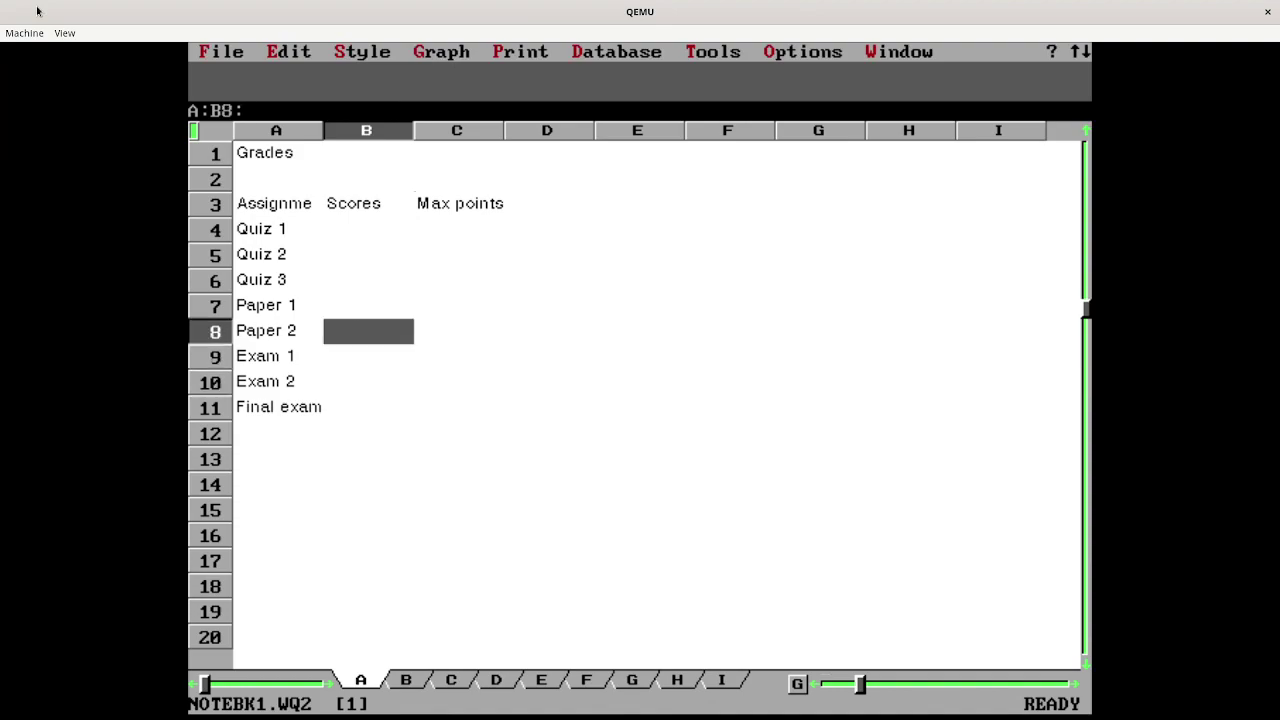
{"action": "key", "text": "Right"}
{"action": "key", "text": "Down"}
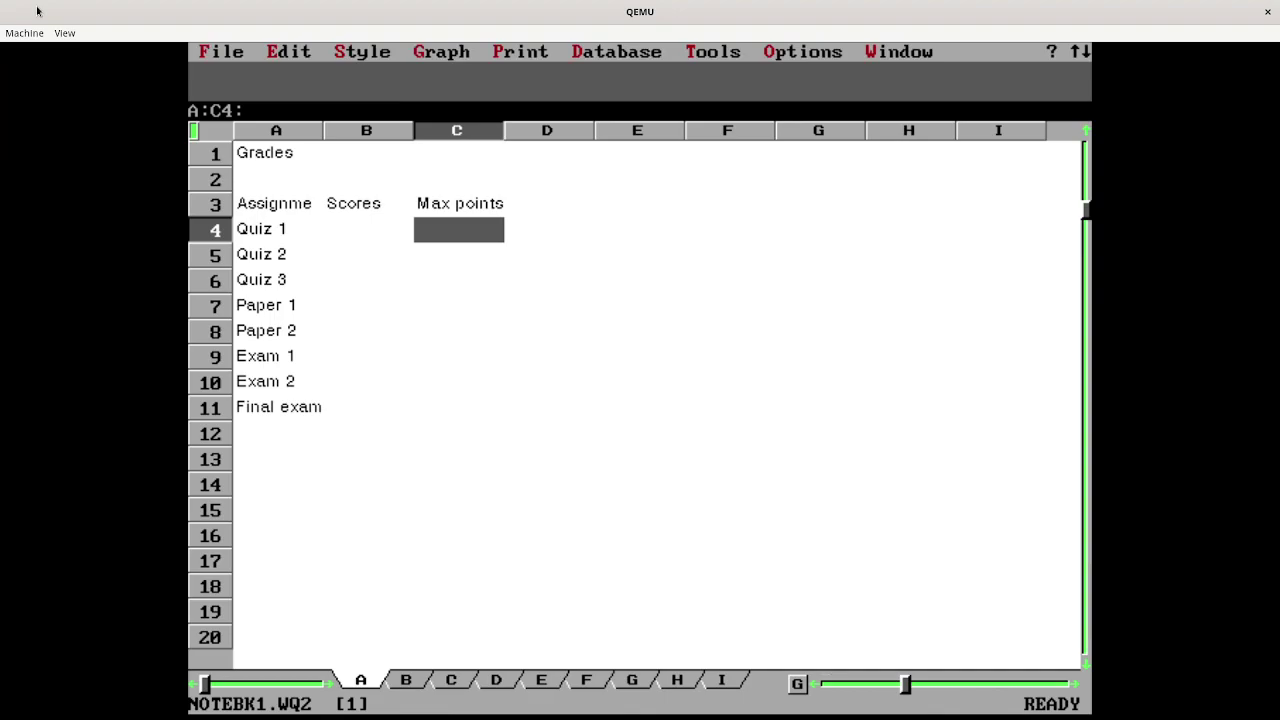
{"action": "type", "text": "10"}
{"action": "key", "text": "Down"}
{"action": "type", "text": "10"}
{"action": "key", "text": "Down"}
{"action": "type", "text": "10"}
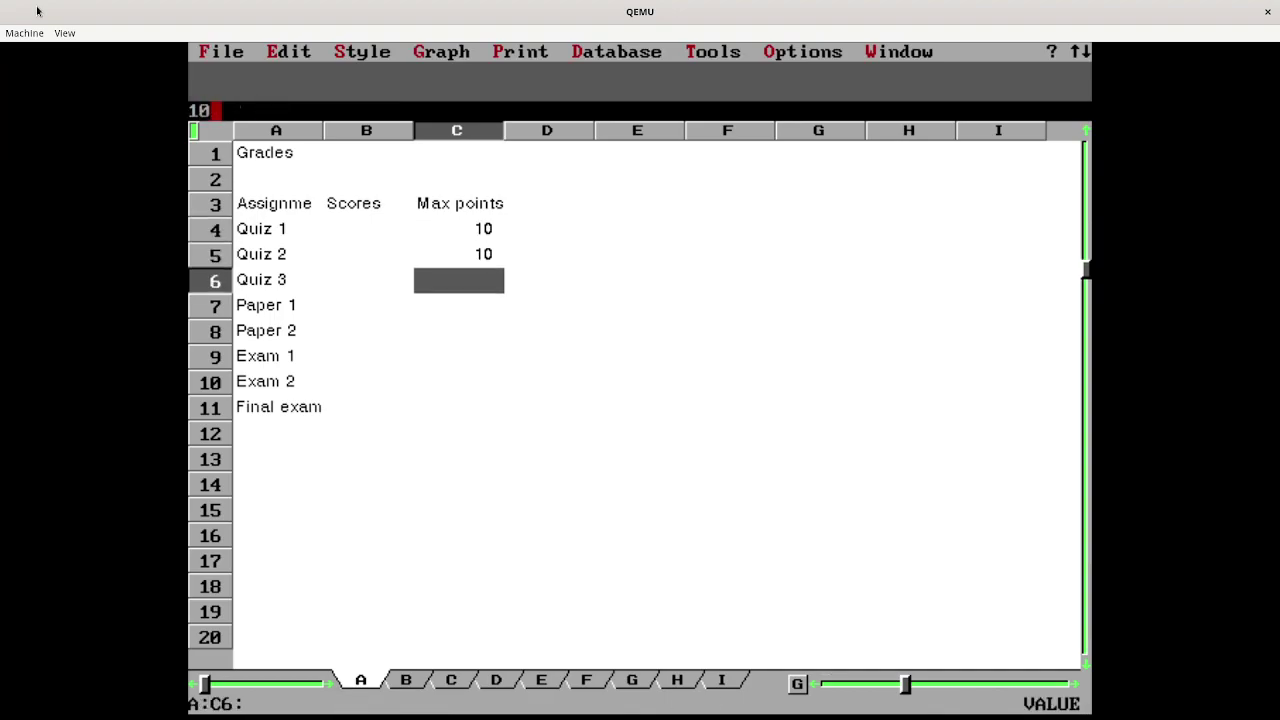
{"action": "key", "text": "Down"}
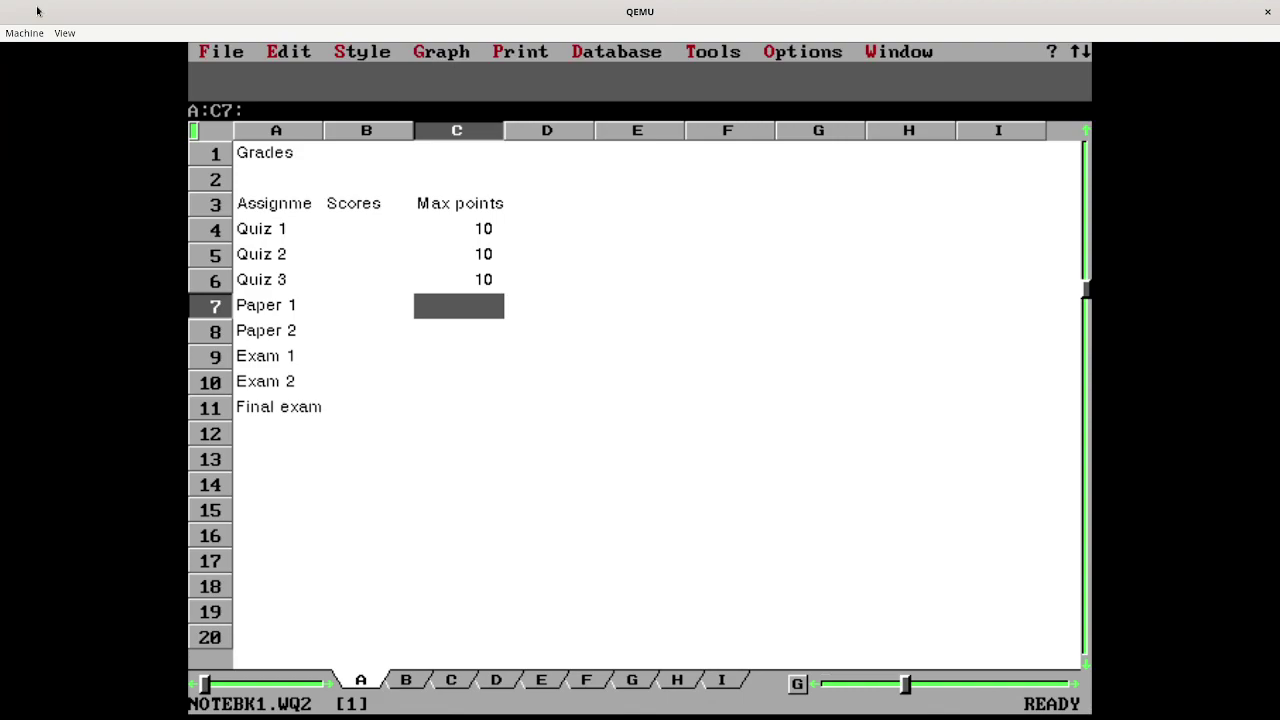
- Enter max points 20, 20, 30, 30 and 50 in C7:C11
{"action": "type", "text": "20"}
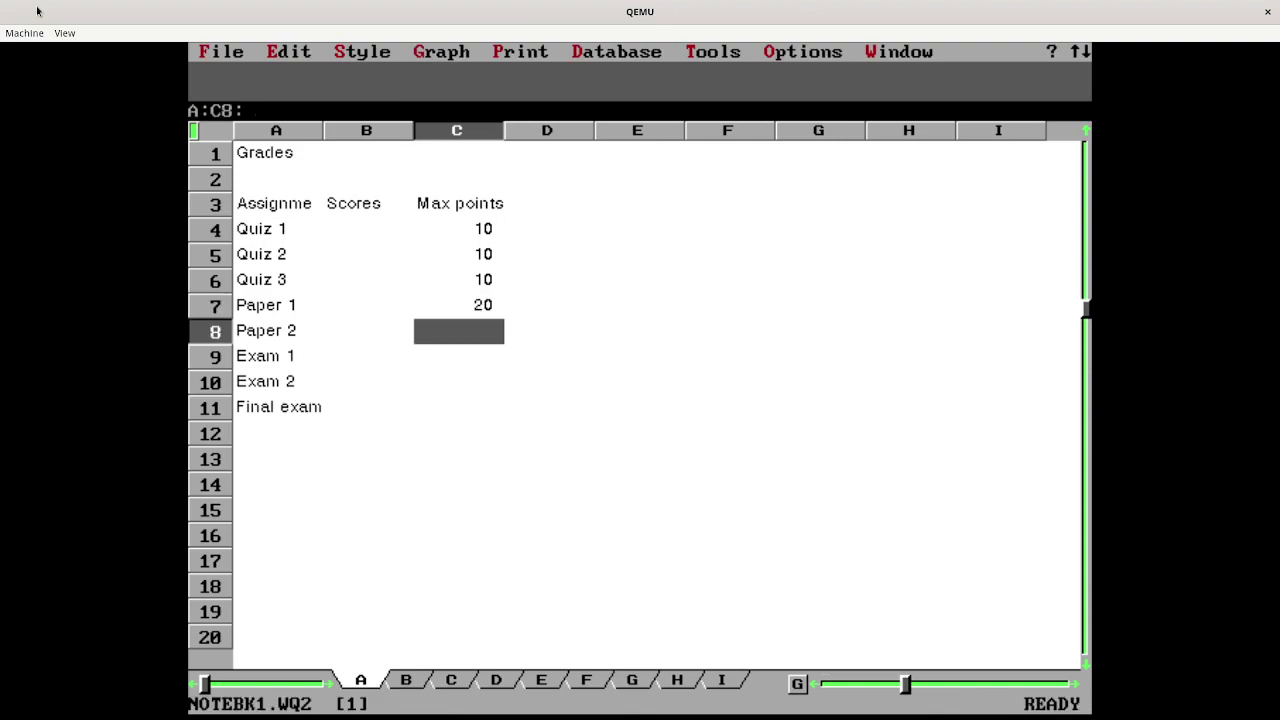
{"action": "type", "text": "20"}
{"action": "key", "text": "Down"}
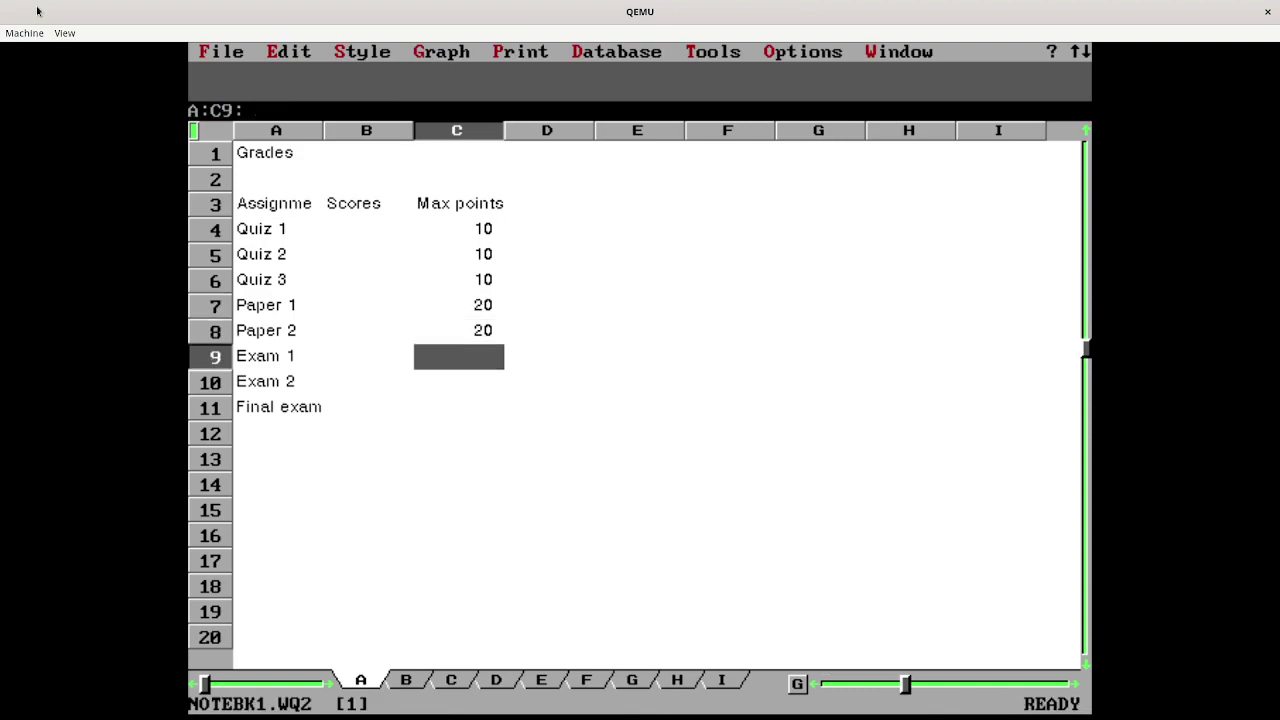
{"action": "type", "text": "30"}
{"action": "key", "text": "Down"}
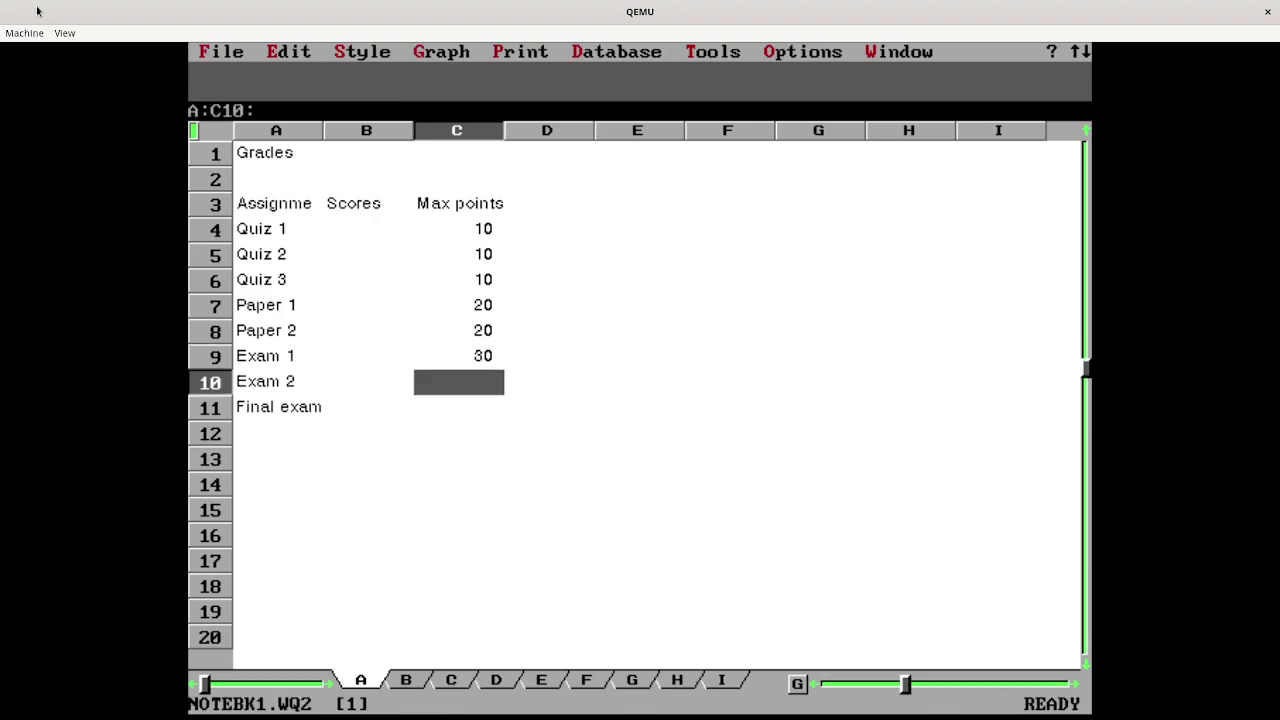
{"action": "type", "text": "30"}
{"action": "key", "text": "Return"}
{"action": "key", "text": "Down"}
{"action": "type", "text": "50"}
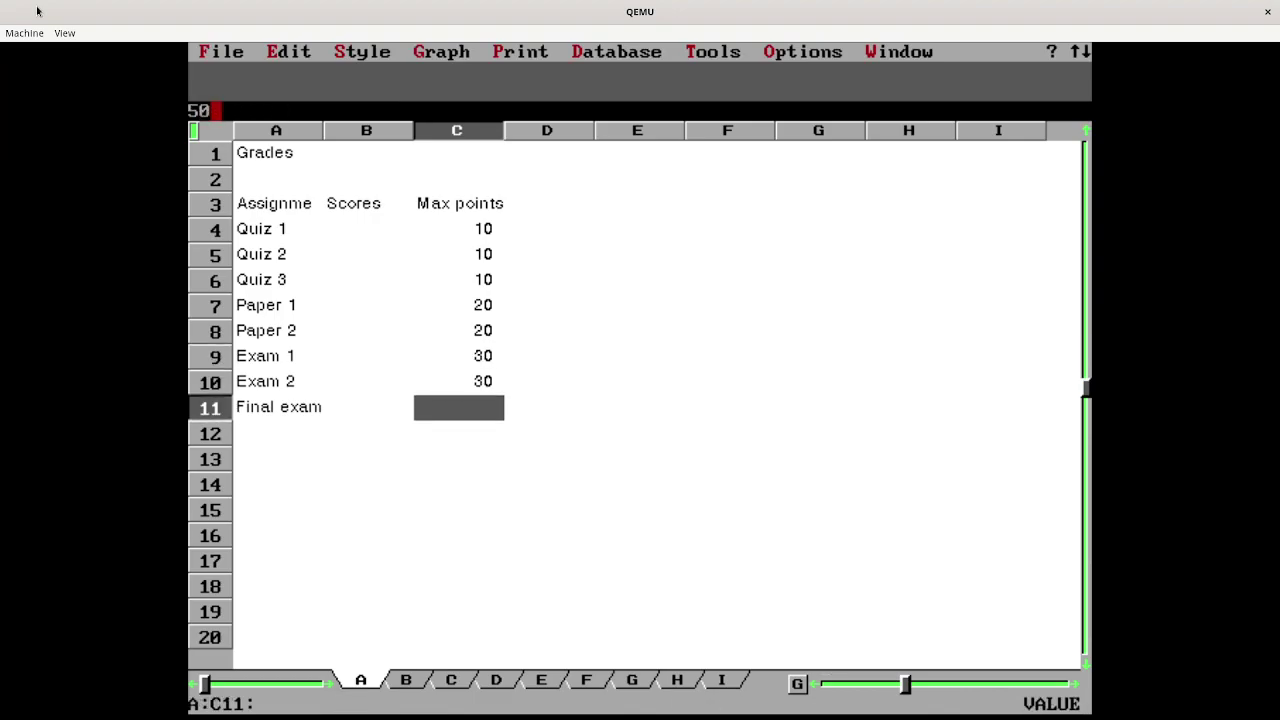
{"action": "key", "text": "Down"}
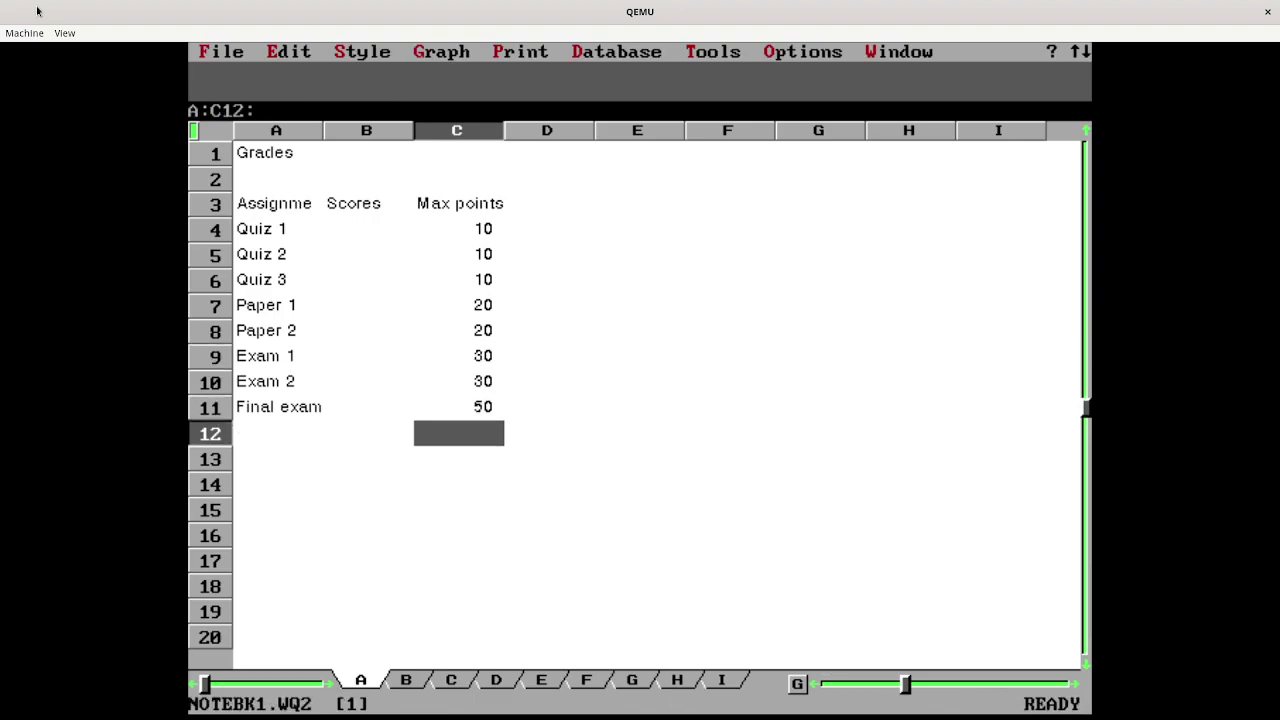
- Enter quiz scores 7, 8 and 9 in B4:B6
{"action": "key", "text": "Up"}
{"action": "key", "text": "Up"}
{"action": "key", "text": "Up"}
{"action": "key", "text": "Up"}
{"action": "key", "text": "Up"}
{"action": "key", "text": "Up"}
{"action": "key", "text": "Up"}
{"action": "key", "text": "Up"}
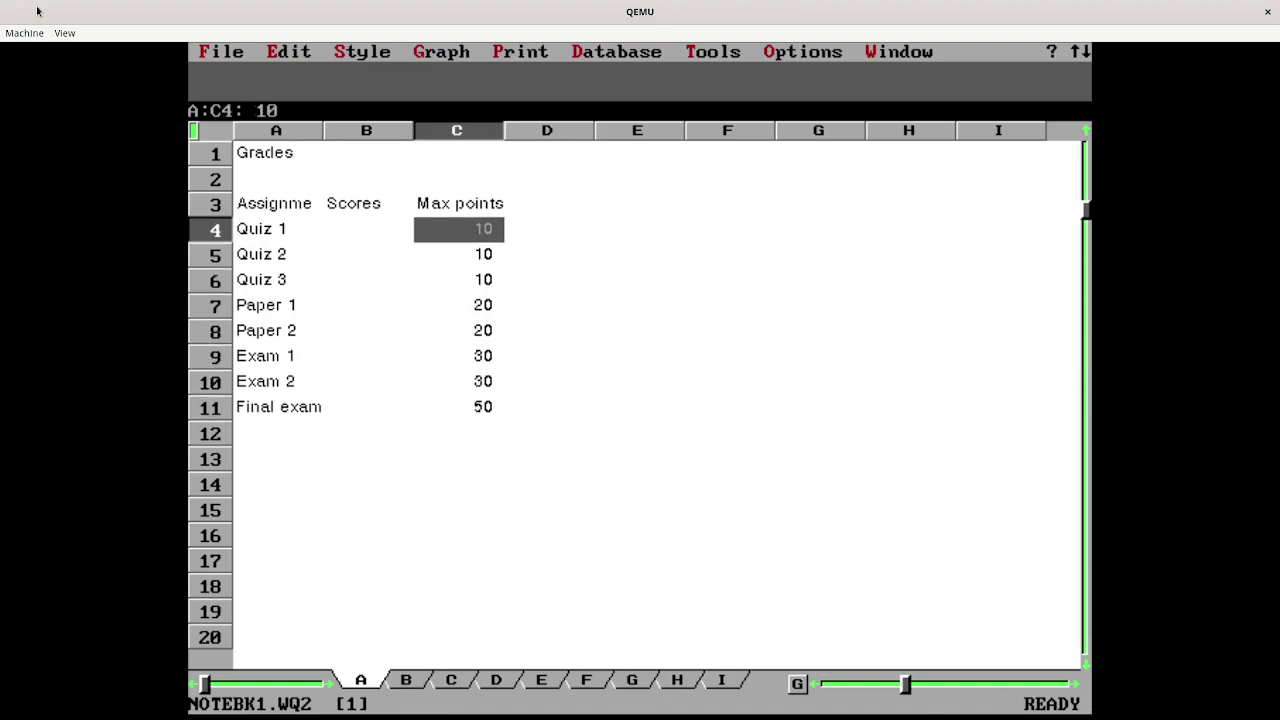
{"action": "key", "text": "Left"}
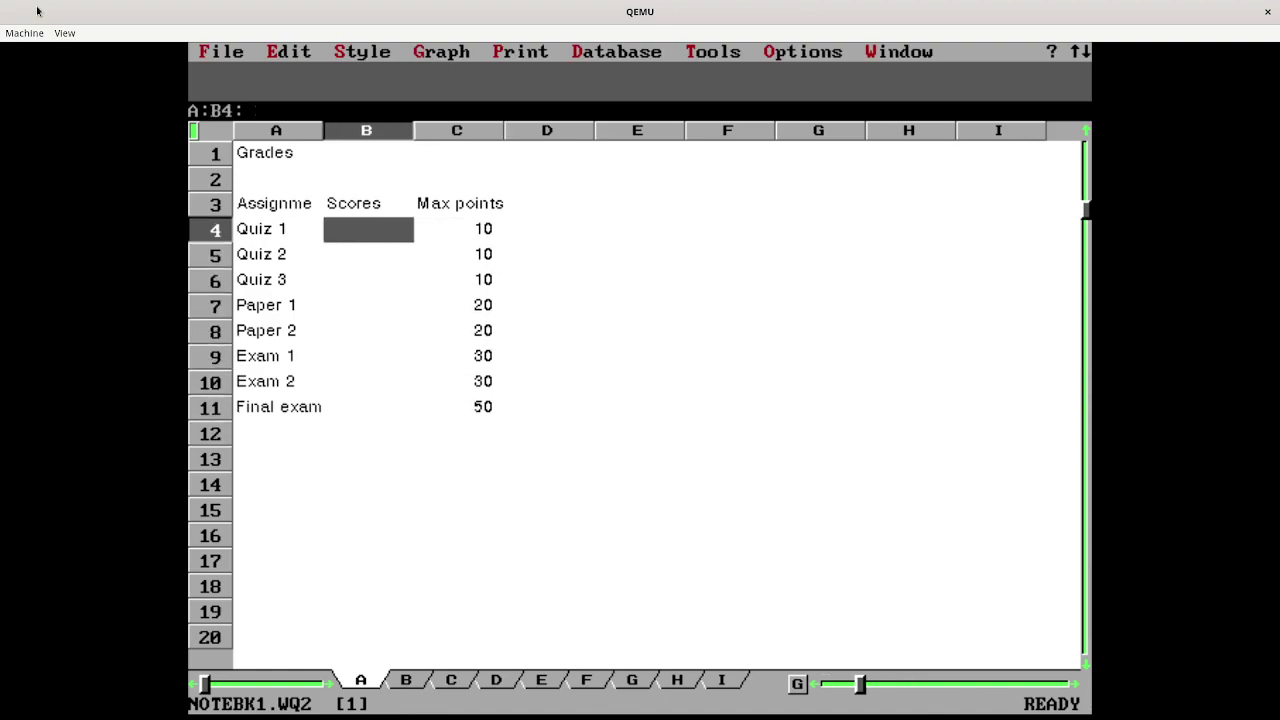
{"action": "type", "text": "7"}
{"action": "key", "text": "Down"}
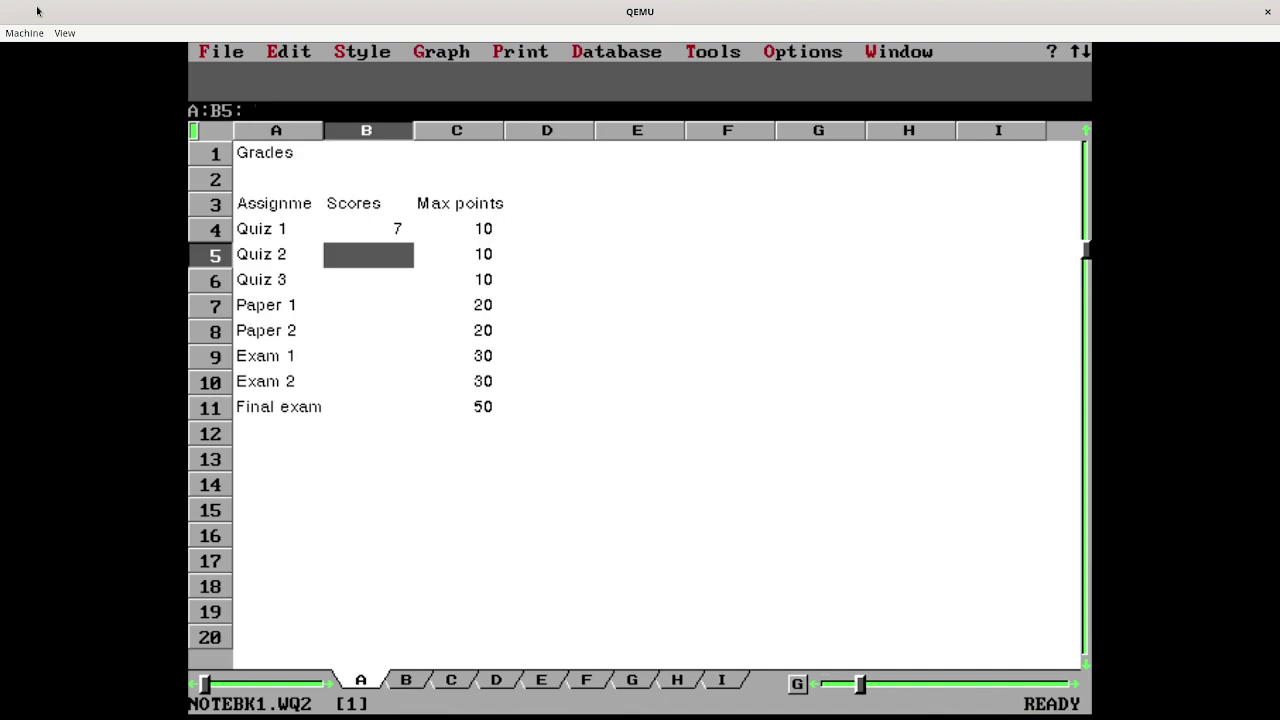
{"action": "type", "text": "8"}
{"action": "key", "text": "Down"}
{"action": "type", "text": "9"}
{"action": "key", "text": "Down"}
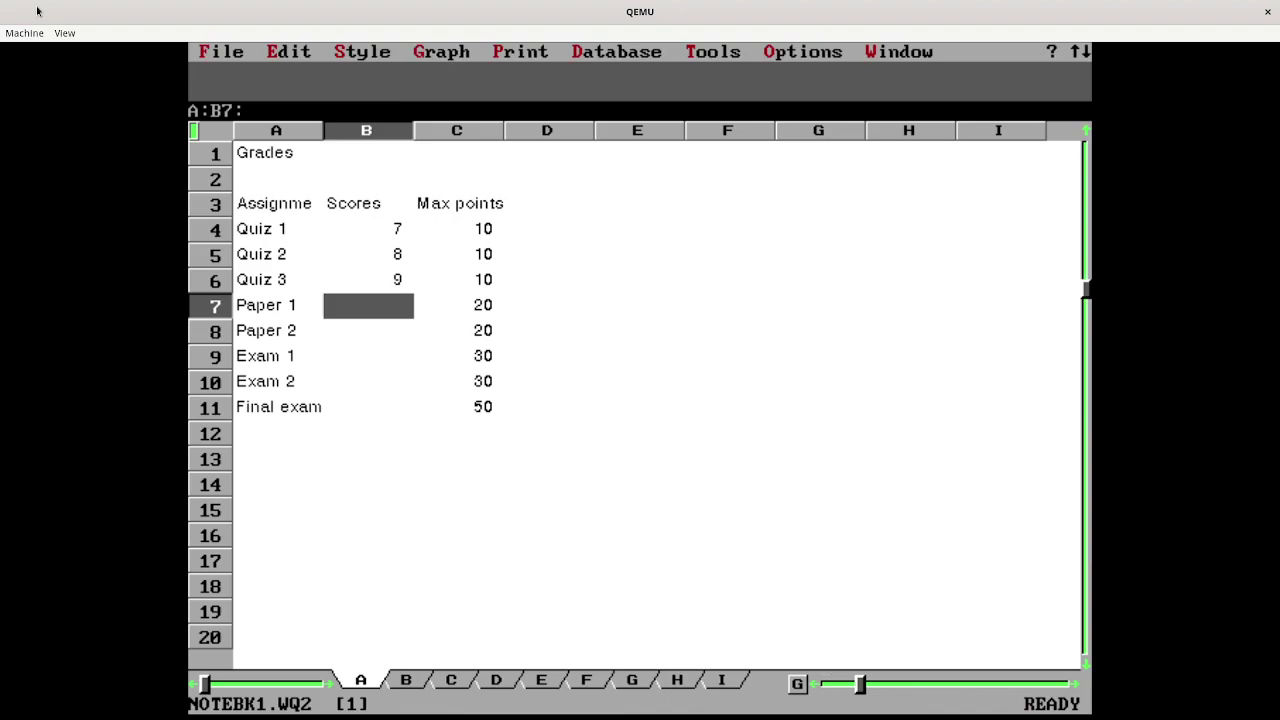
- Enter scores 15, 17, 25, 26 and 45 in B7:B11
{"action": "type", "text": "15"}
{"action": "key", "text": "Down"}
{"action": "type", "text": "17"}
{"action": "key", "text": "Down"}
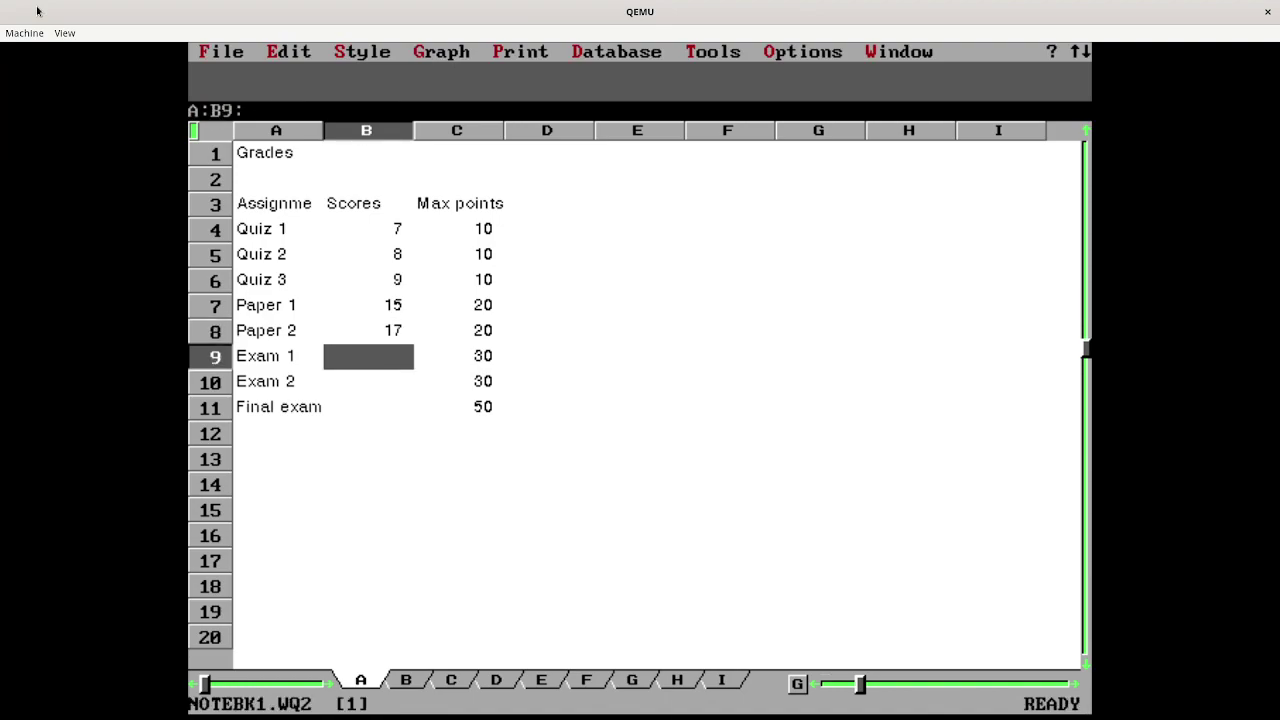
{"action": "type", "text": "25"}
{"action": "key", "text": "Down"}
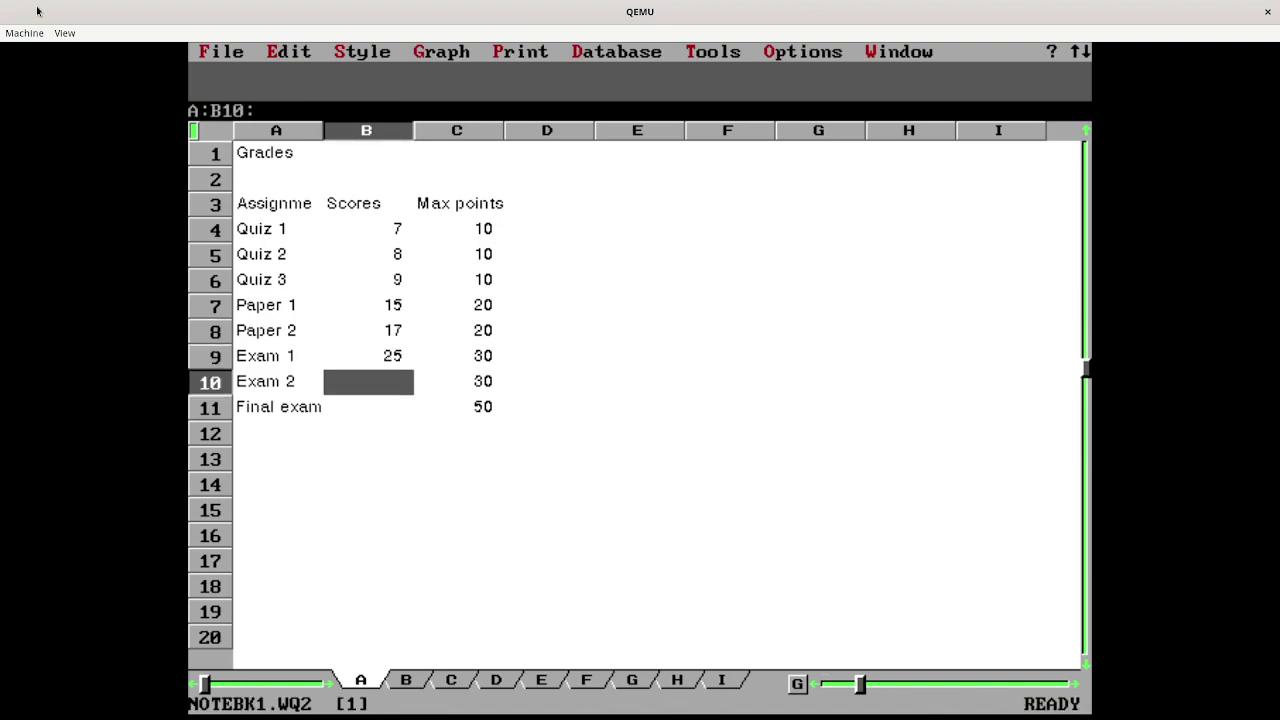
{"action": "type", "text": "26"}
{"action": "key", "text": "Down"}
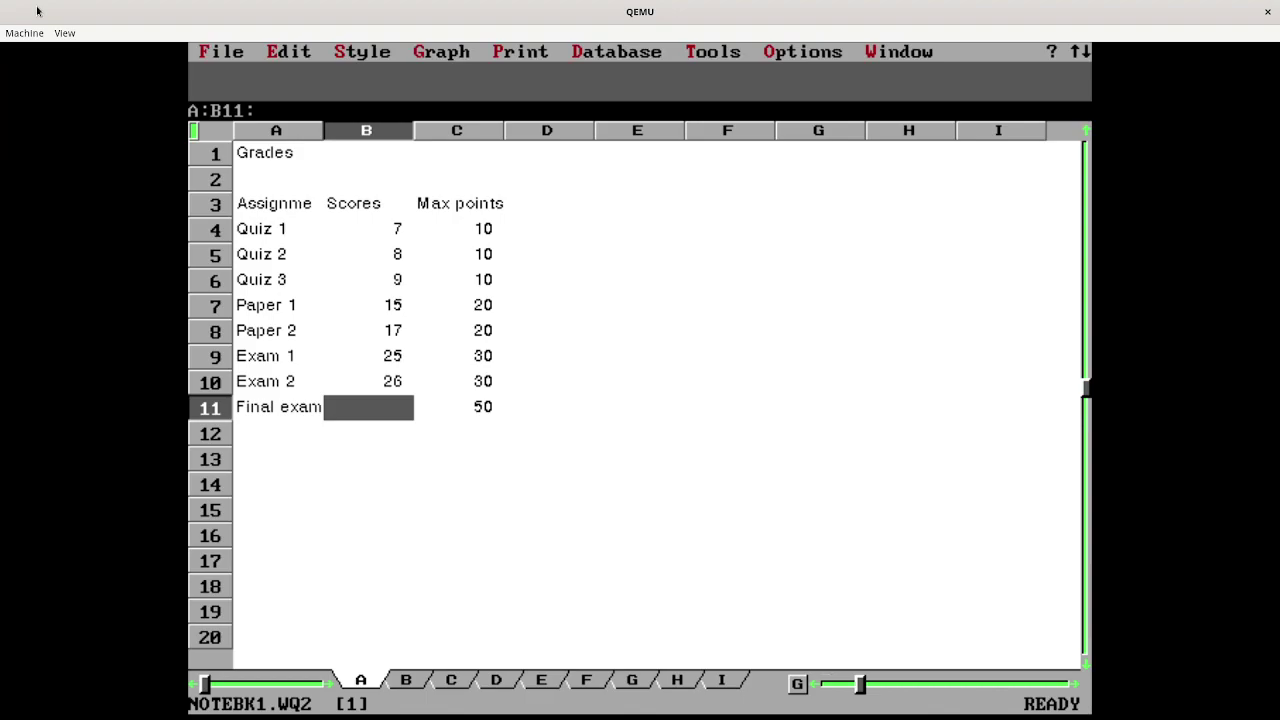
{"action": "type", "text": "45"}
{"action": "key", "text": "Down"}
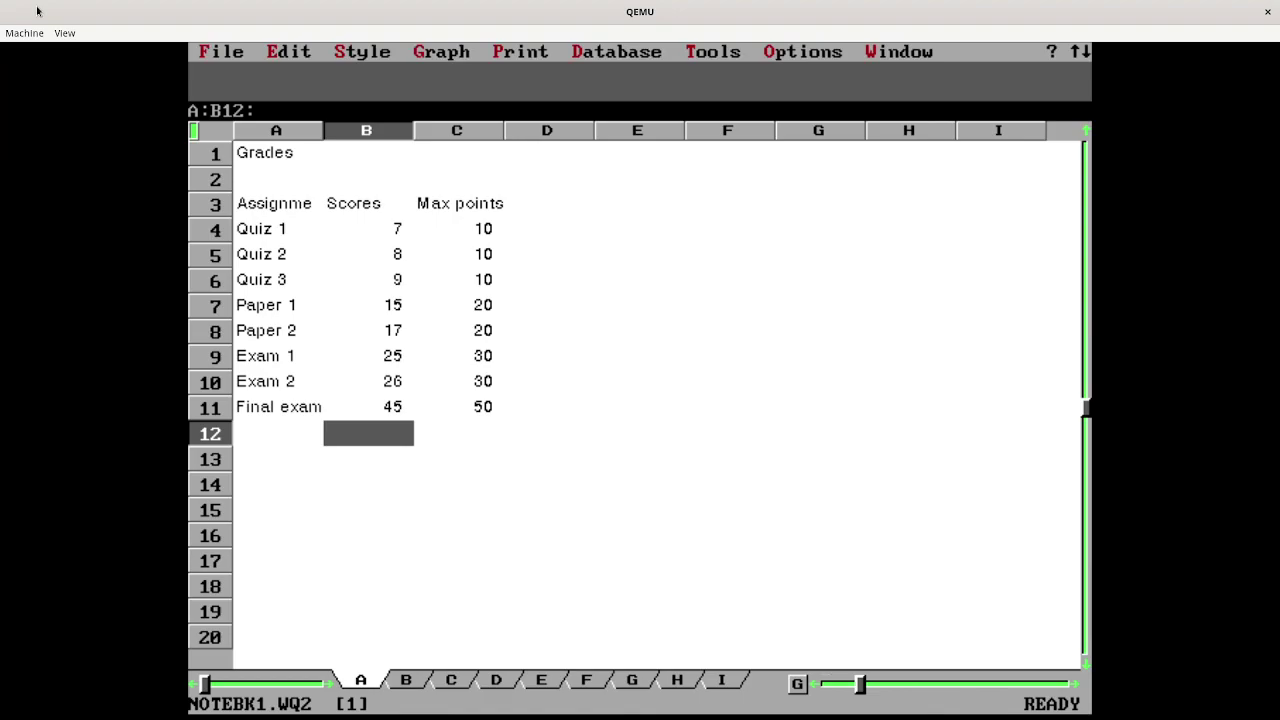
{"action": "key", "text": "Up"}
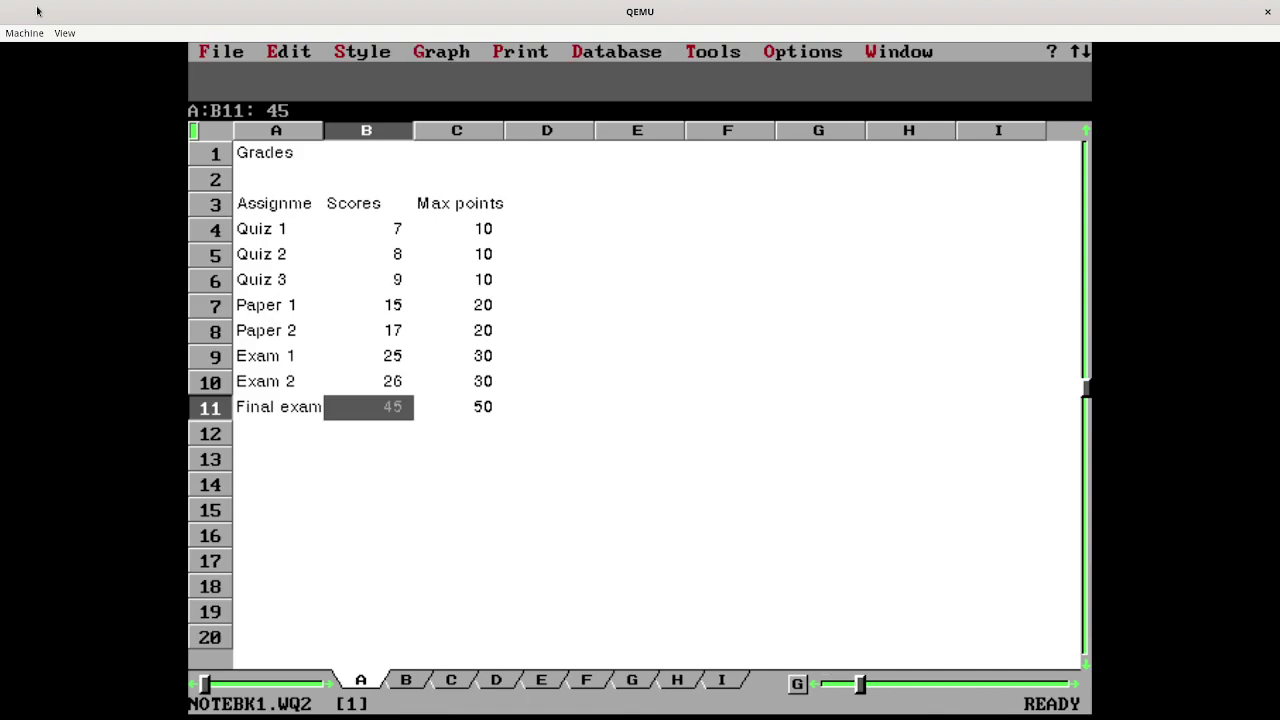
- Apply yellow colour shading to cell B11 through Style > Shading > Color
{"action": "key", "text": "slash"}
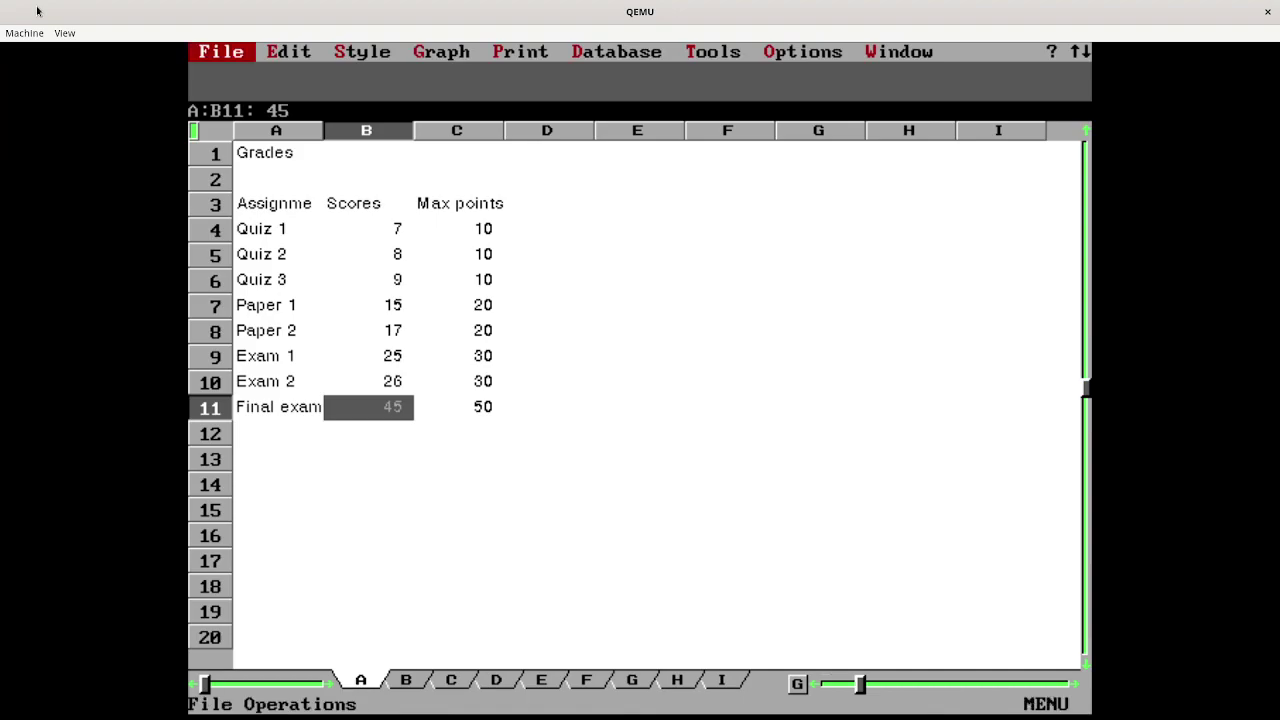
{"action": "key", "text": "Right"}
{"action": "key", "text": "Right"}
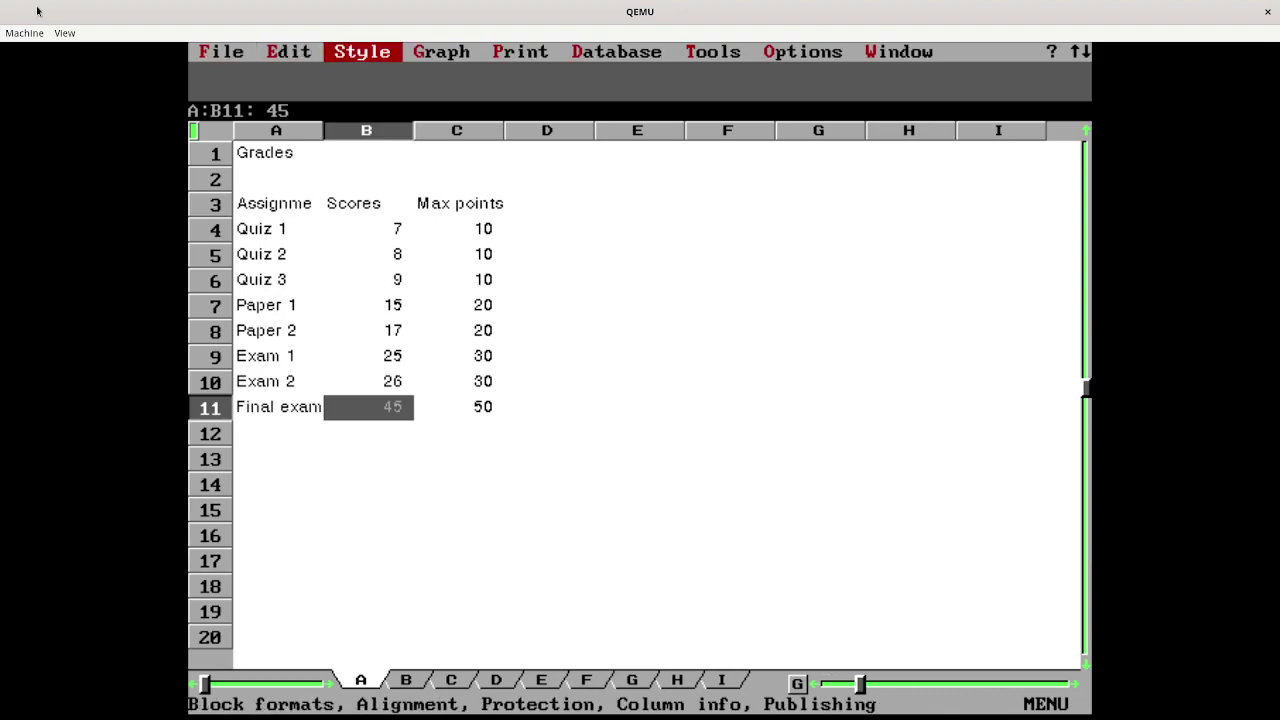
{"action": "key", "text": "Return"}
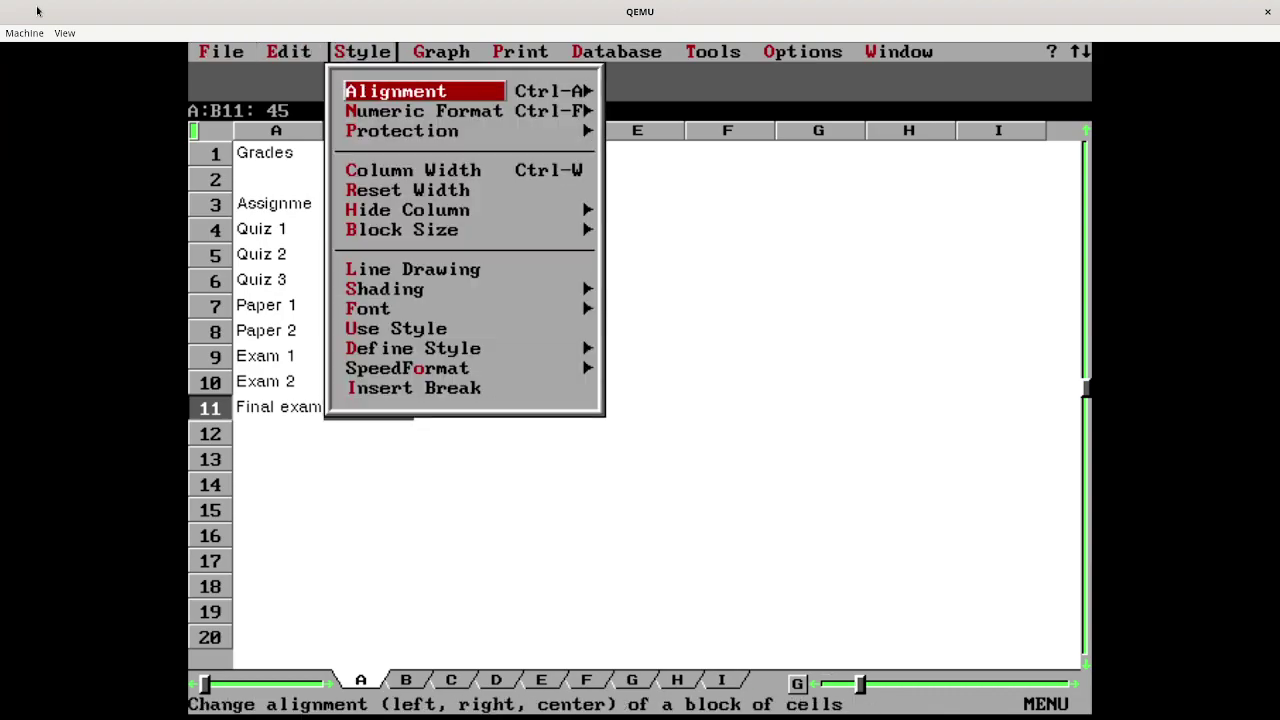
{"action": "key", "text": "Down"}
{"action": "key", "text": "Down"}
{"action": "key", "text": "Down"}
{"action": "key", "text": "Down"}
{"action": "key", "text": "Down"}
{"action": "key", "text": "Down"}
{"action": "key", "text": "Down"}
{"action": "key", "text": "Down"}
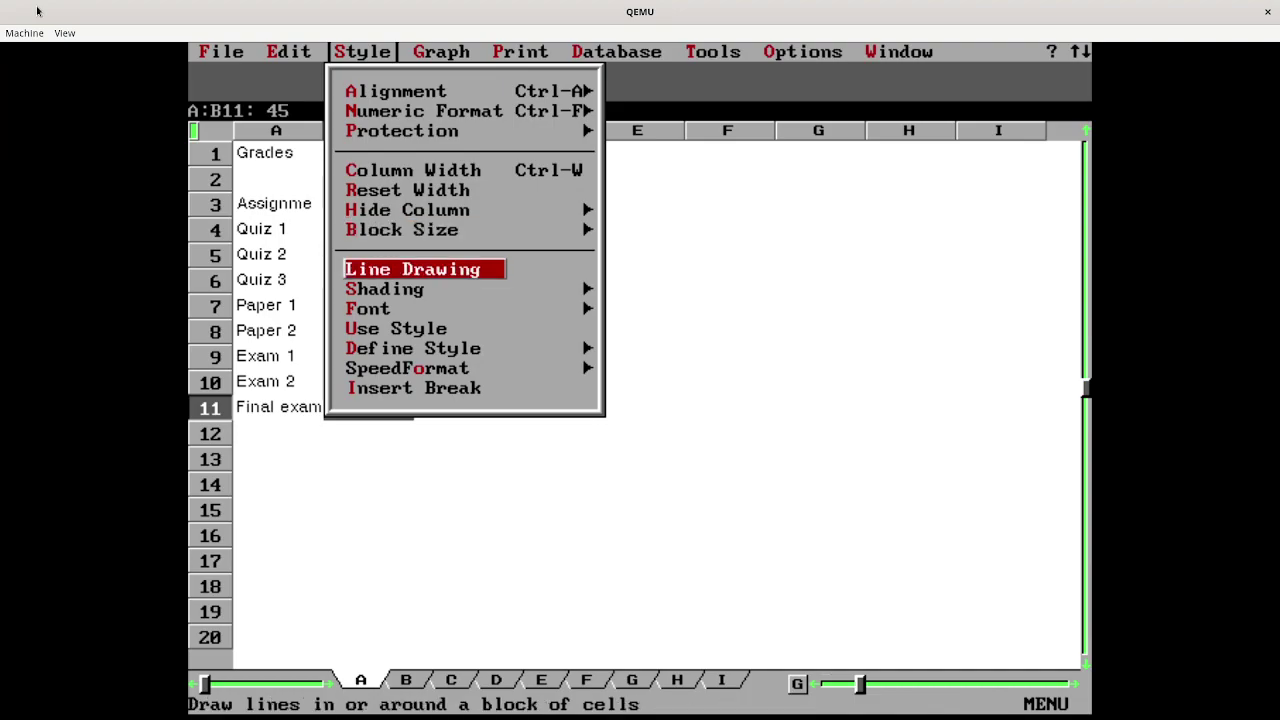
{"action": "key", "text": "Return"}
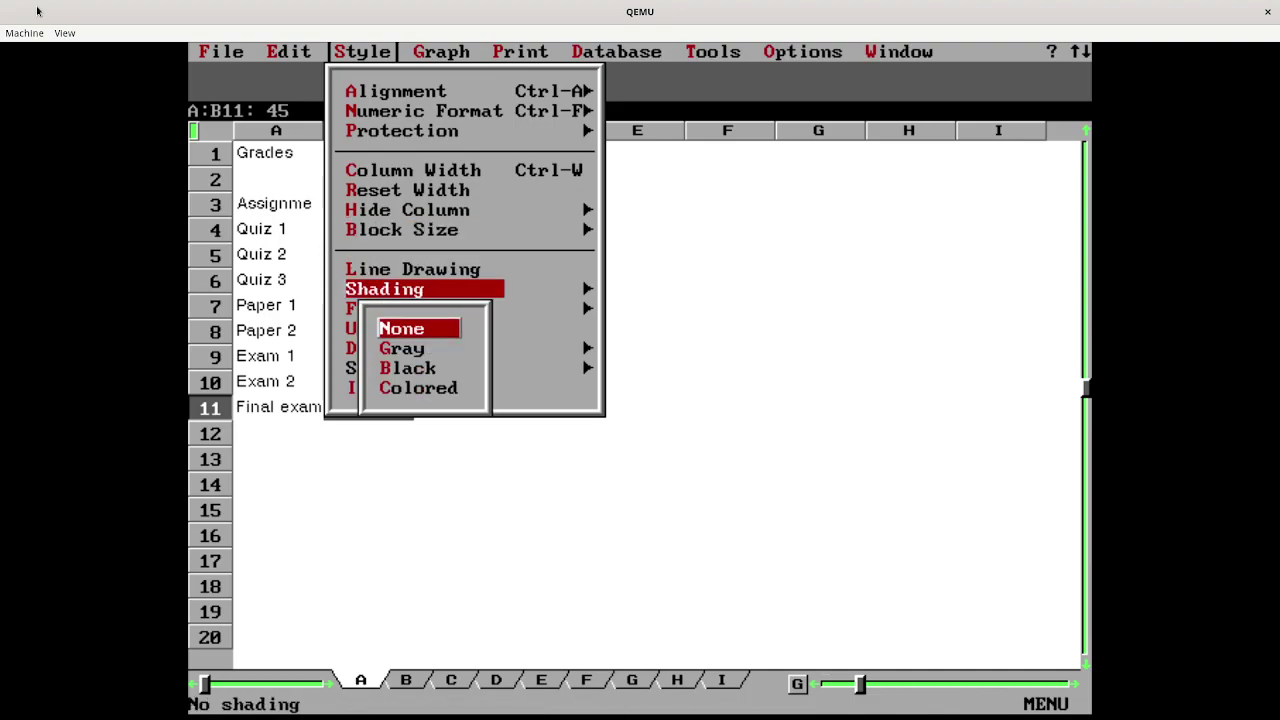
{"action": "key", "text": "Down"}
{"action": "key", "text": "Down"}
{"action": "key", "text": "Down"}
{"action": "key", "text": "Return"}
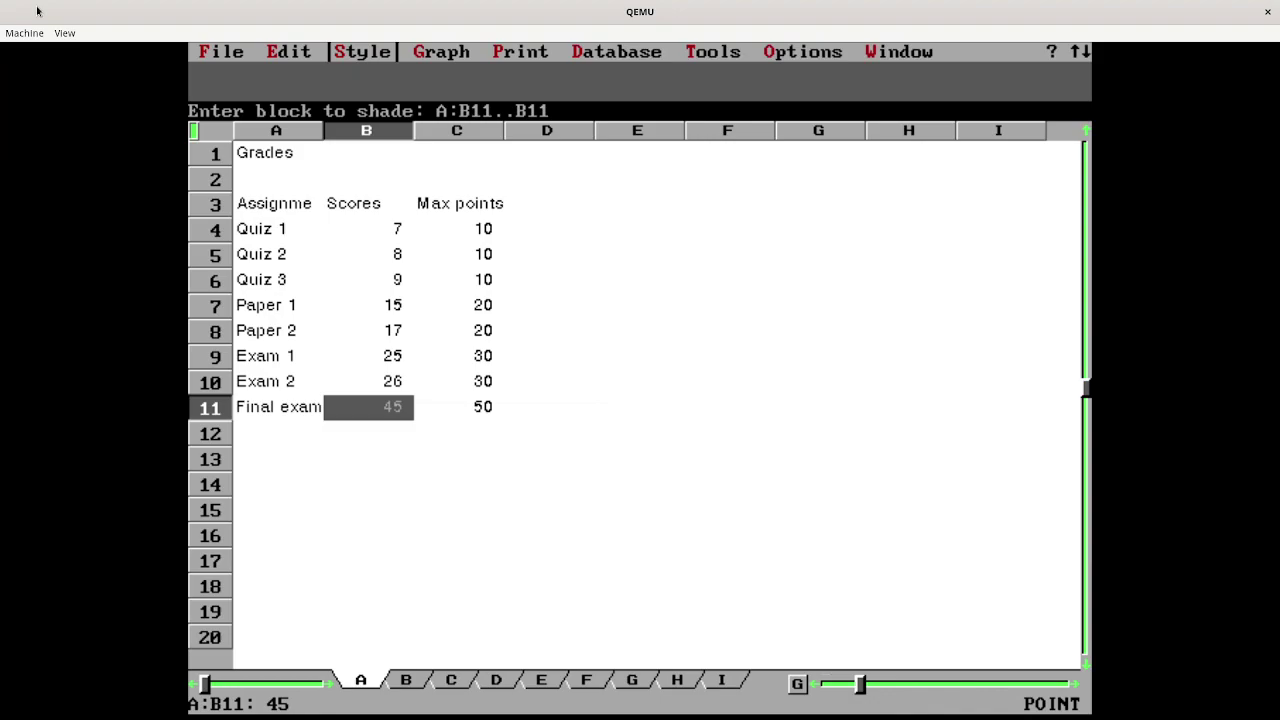
{"action": "key", "text": "Return"}
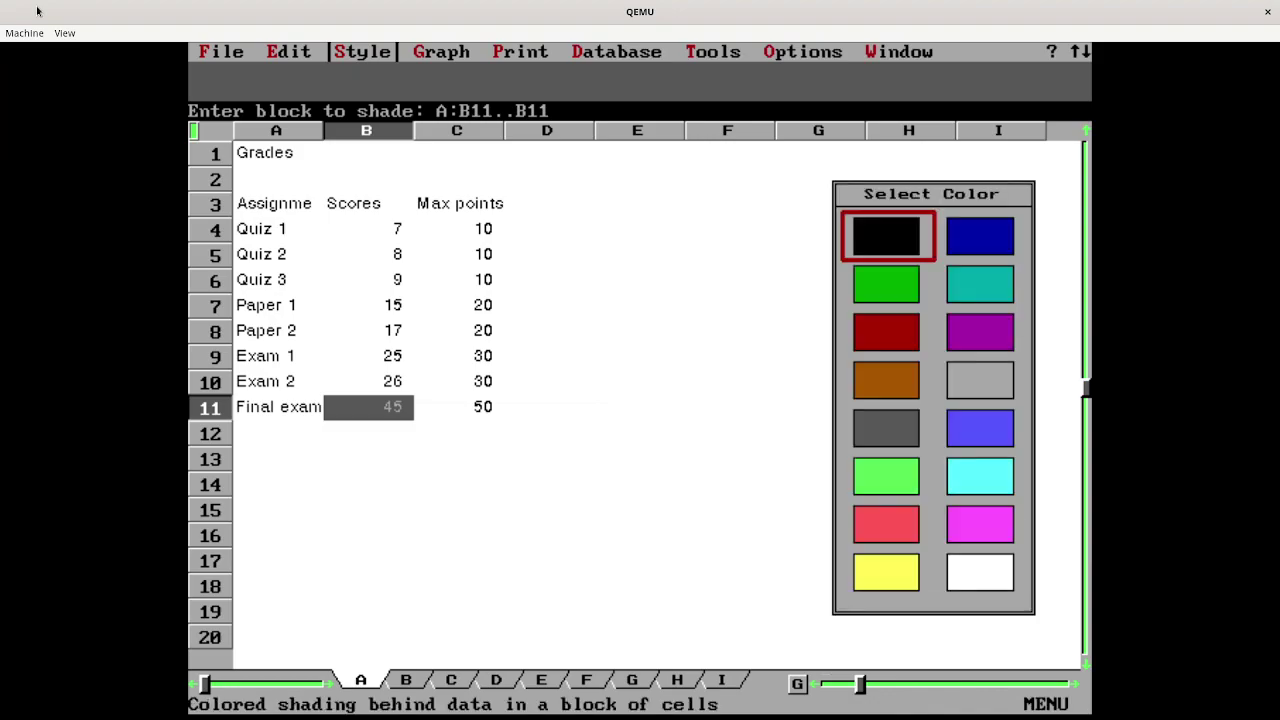
{"action": "key", "text": "Right"}
{"action": "key", "text": "Right"}
{"action": "key", "text": "Right"}
{"action": "key", "text": "Right"}
{"action": "key", "text": "Right"}
{"action": "key", "text": "Right"}
{"action": "key", "text": "Right"}
{"action": "key", "text": "Right"}
{"action": "key", "text": "Right"}
{"action": "key", "text": "Right"}
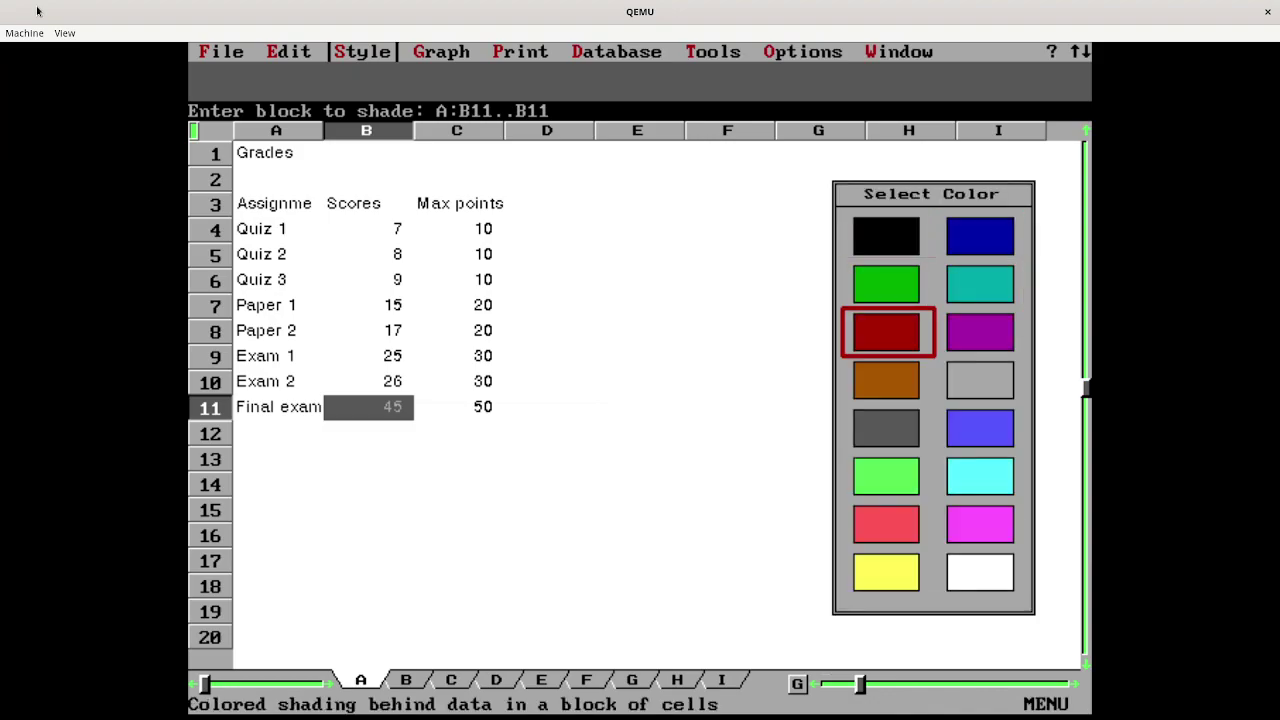
{"action": "key", "text": "Right"}
{"action": "key", "text": "Right"}
{"action": "key", "text": "Right"}
{"action": "key", "text": "Right"}
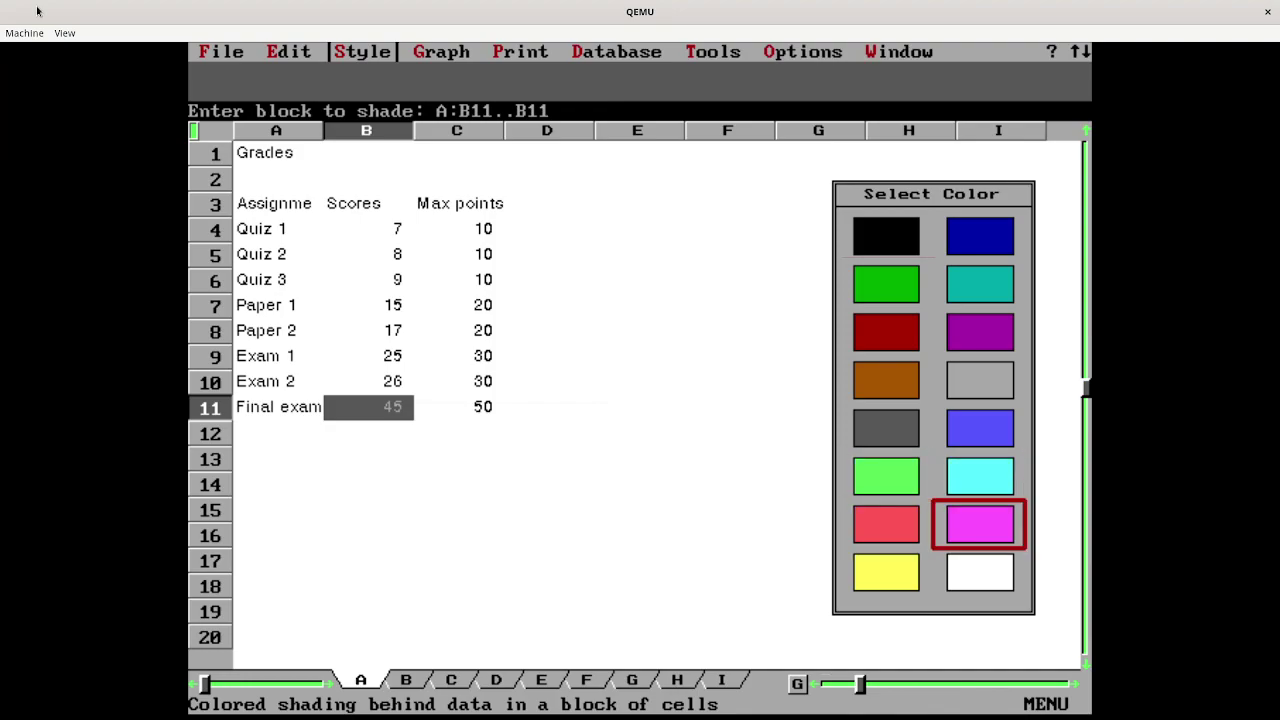
{"action": "key", "text": "Return"}
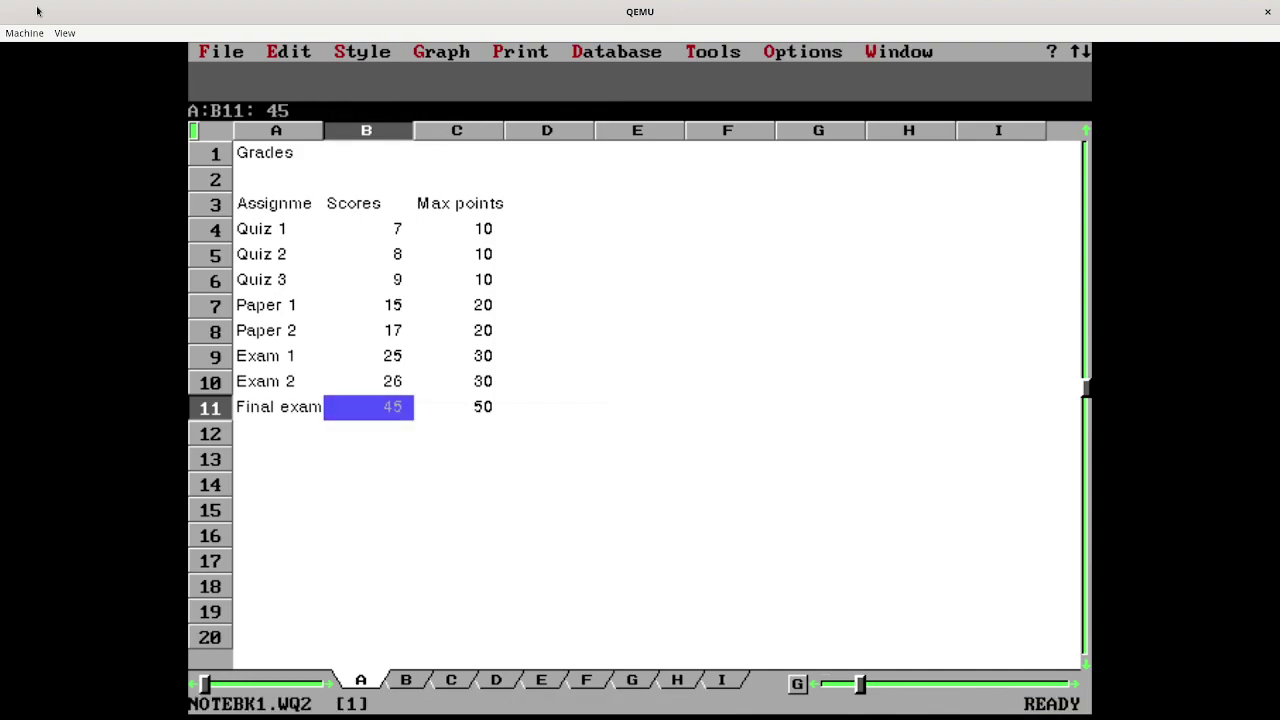
{"action": "key", "text": "Down"}
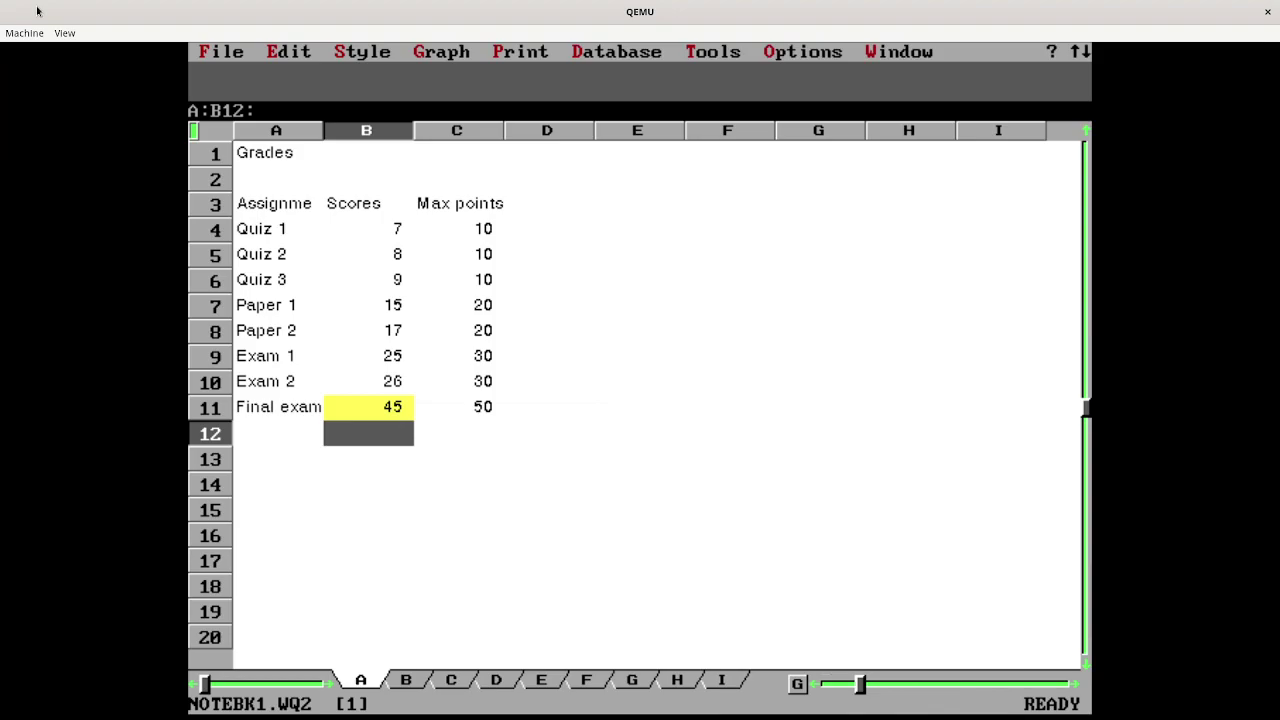
{"action": "type", "text": "@SUM"}
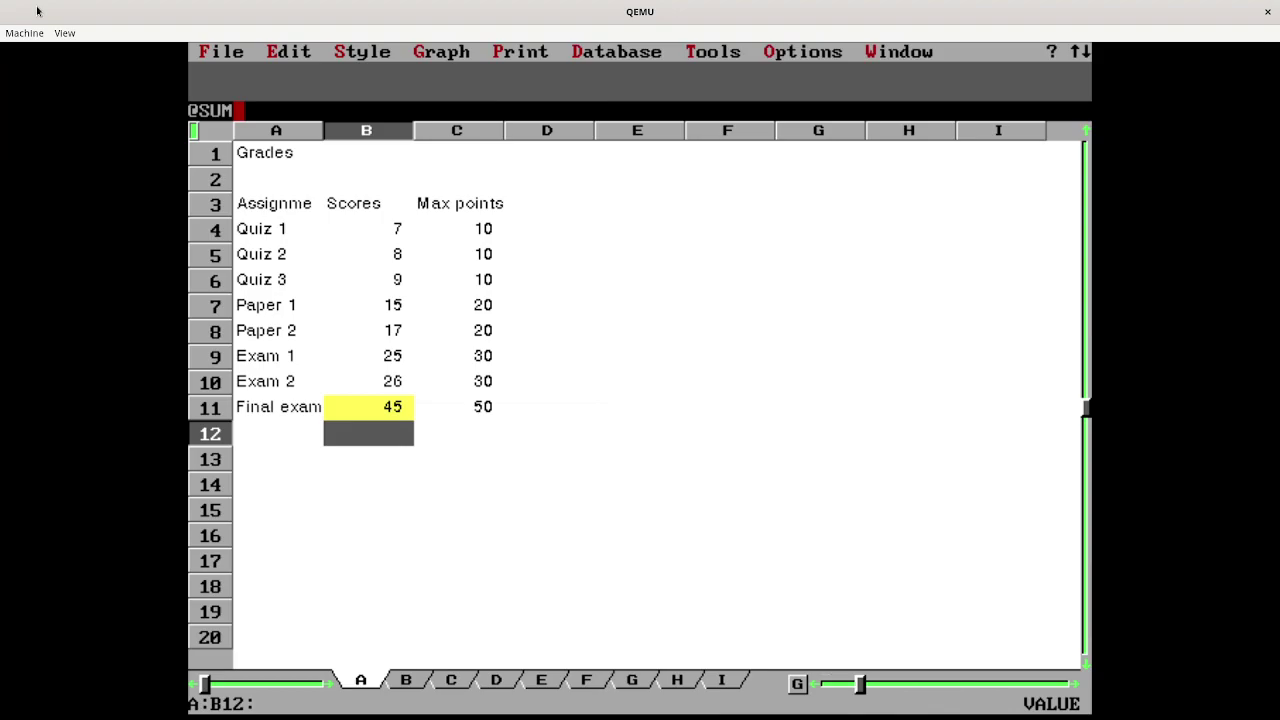
{"action": "type", "text": "("}
{"action": "key", "text": "Up"}
{"action": "key", "text": "Up"}
{"action": "key", "text": "Up"}
{"action": "key", "text": "Up"}
{"action": "key", "text": "Up"}
{"action": "key", "text": "Up"}
{"action": "key", "text": "Up"}
{"action": "key", "text": "Up"}
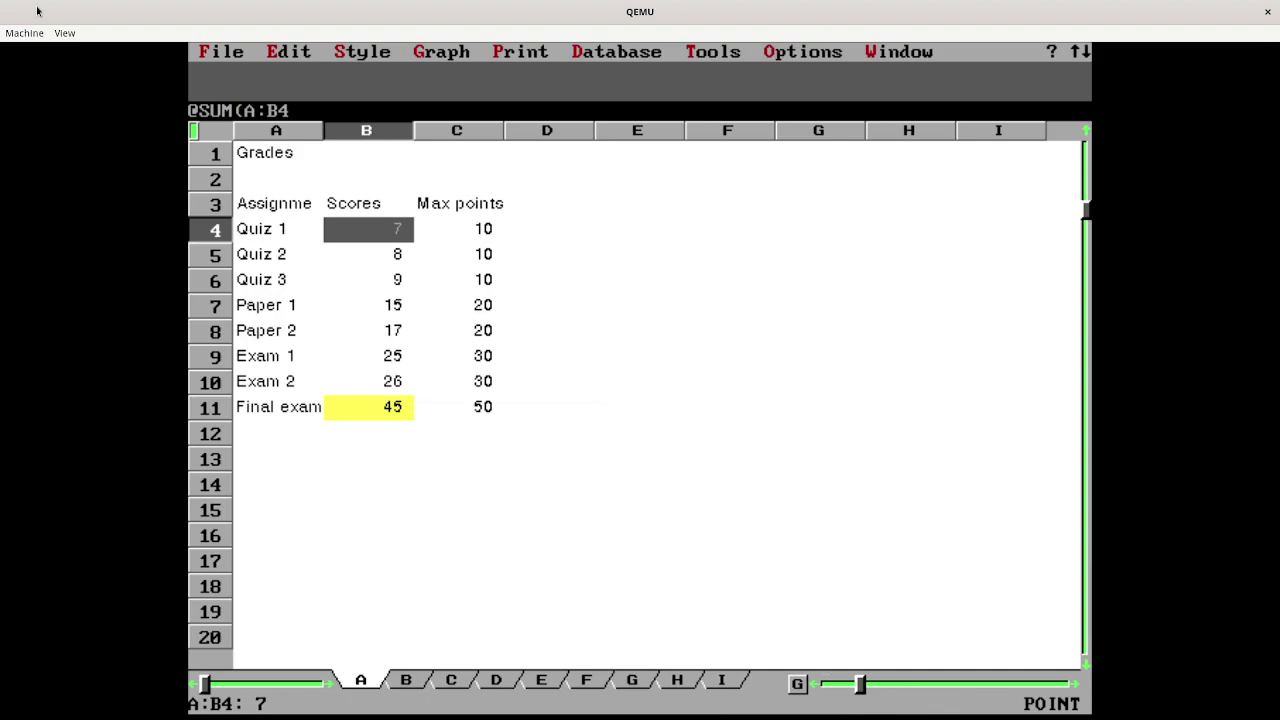
{"action": "key", "text": "period"}
{"action": "key", "text": "Down"}
{"action": "key", "text": "Down"}
{"action": "key", "text": "Down"}
{"action": "key", "text": "Down"}
{"action": "key", "text": "Down"}
{"action": "key", "text": "Down"}
{"action": "key", "text": "Down"}
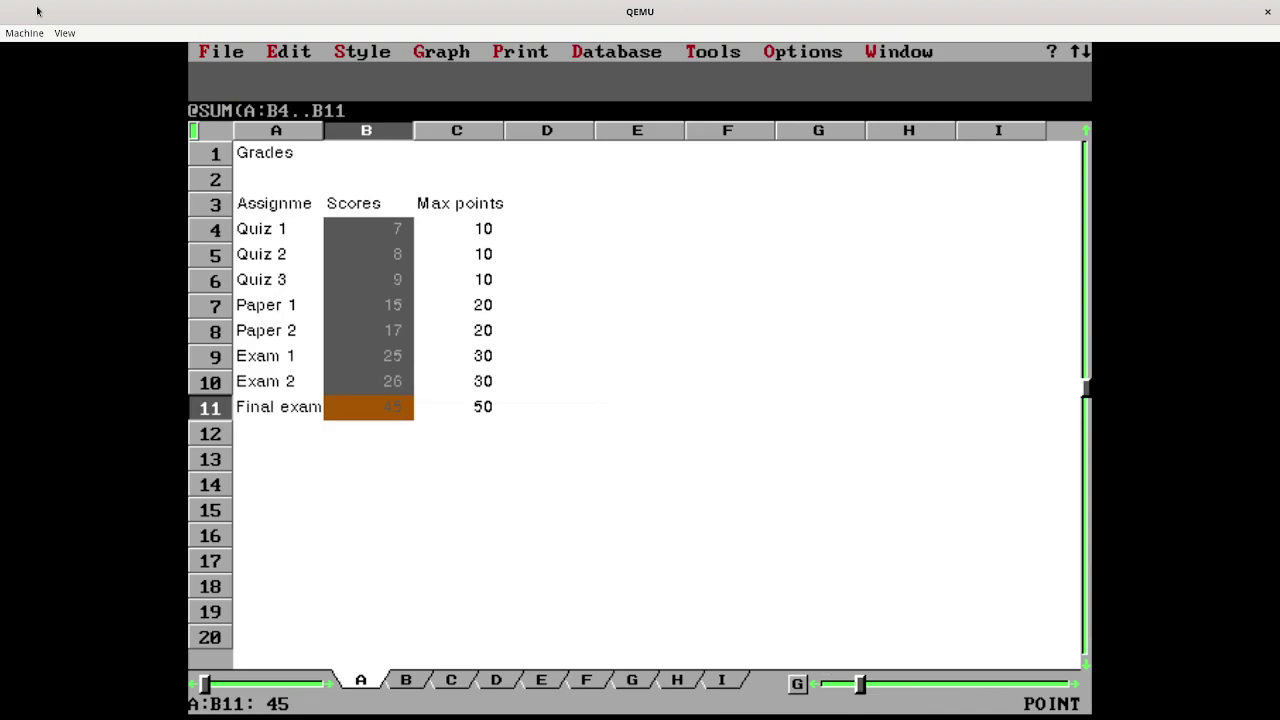
{"action": "type", "text": ")"}
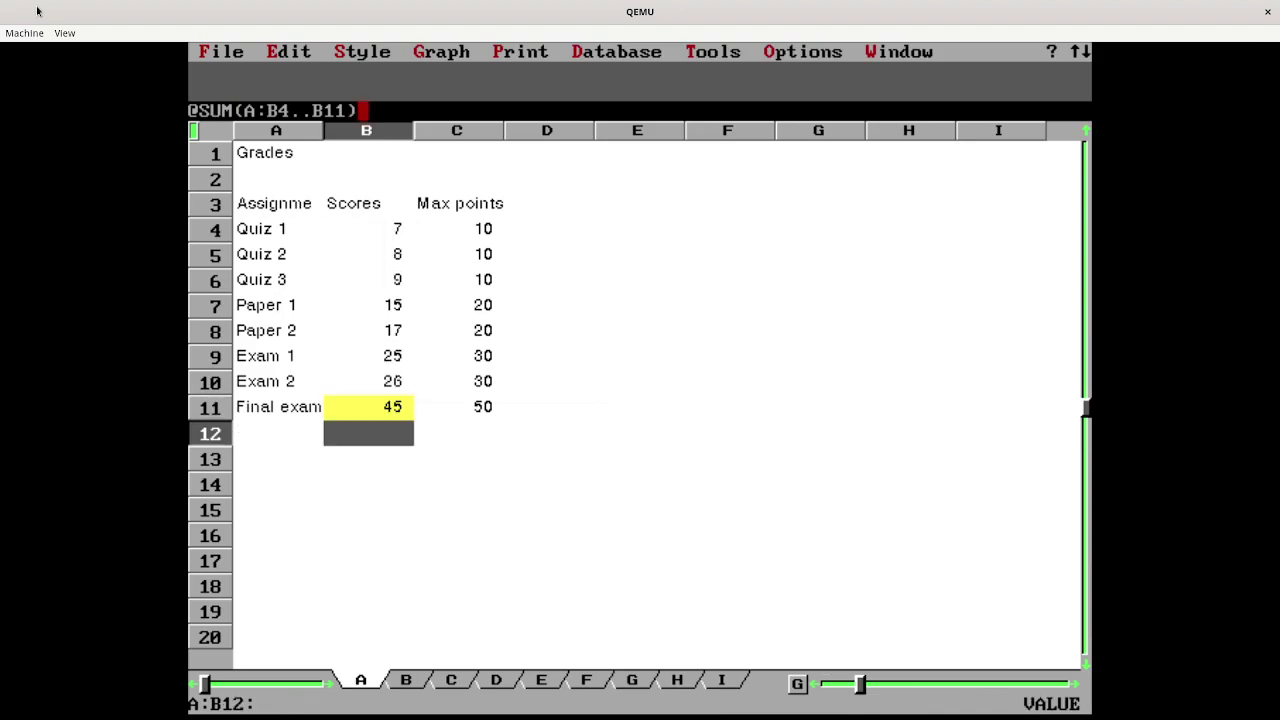
{"action": "key", "text": "Return"}
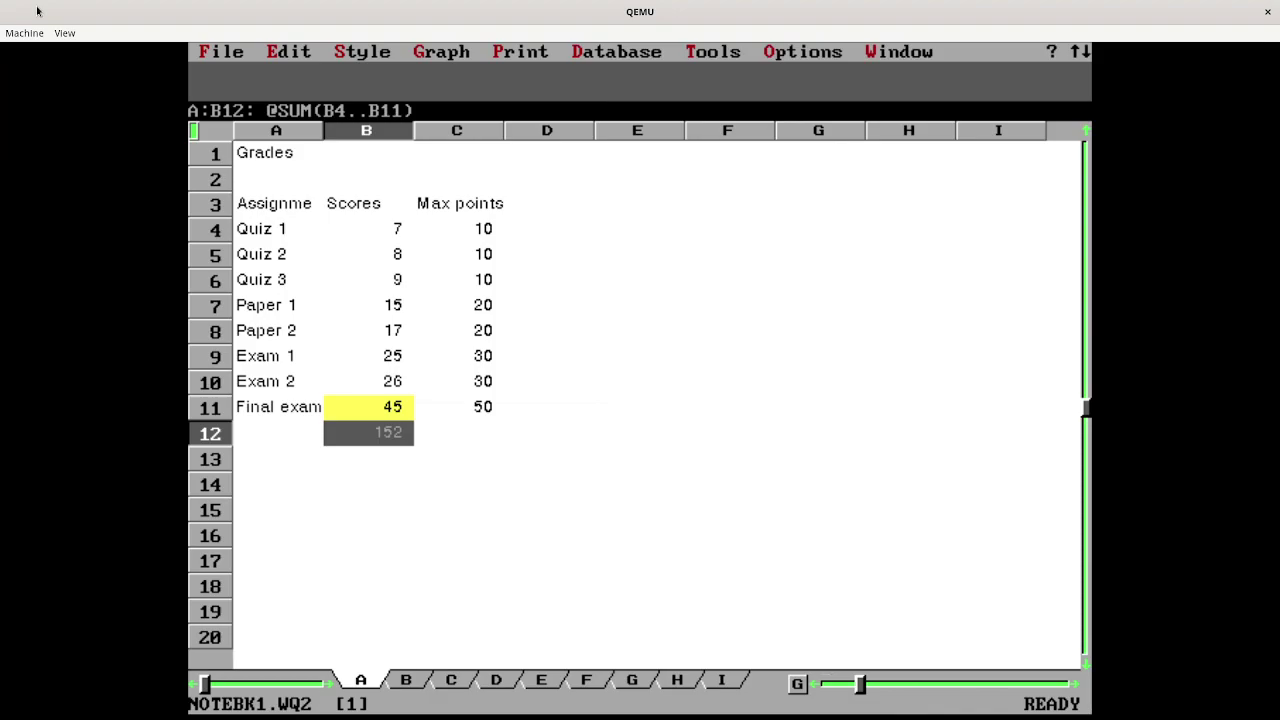
{"action": "key", "text": "Right"}
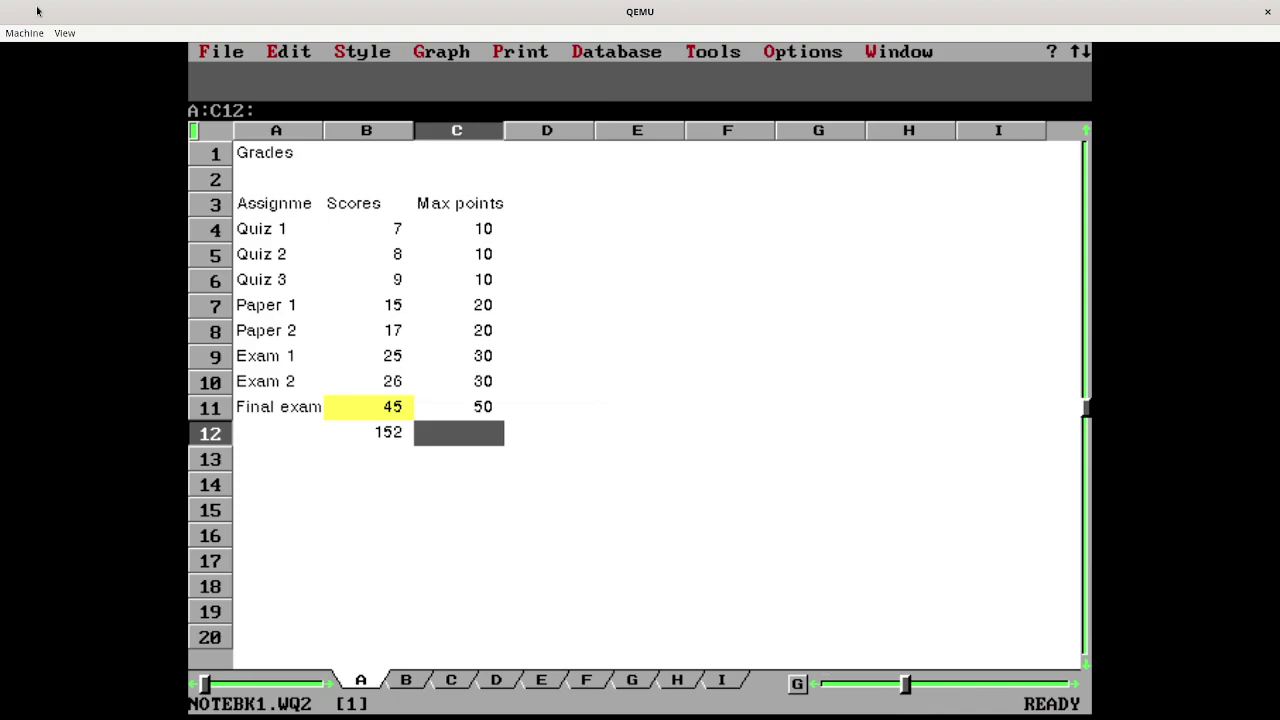
{"action": "key", "text": "Left"}
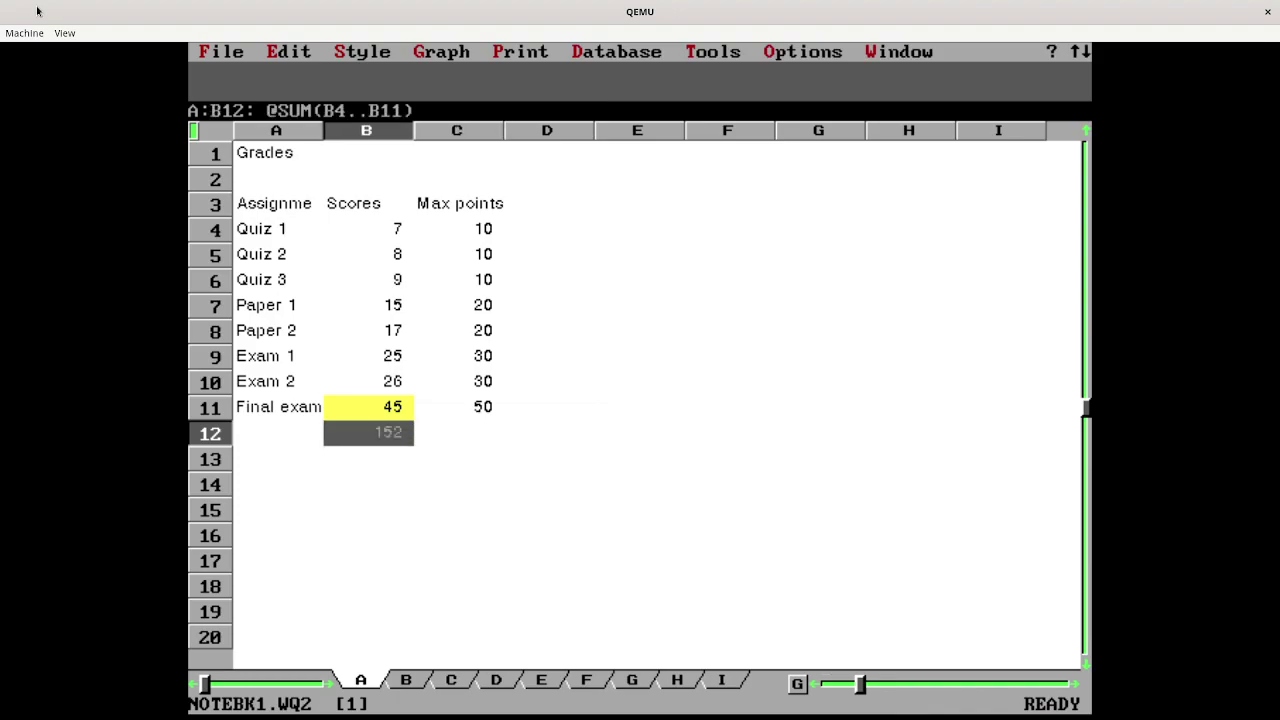
{"action": "key", "text": "slash"}
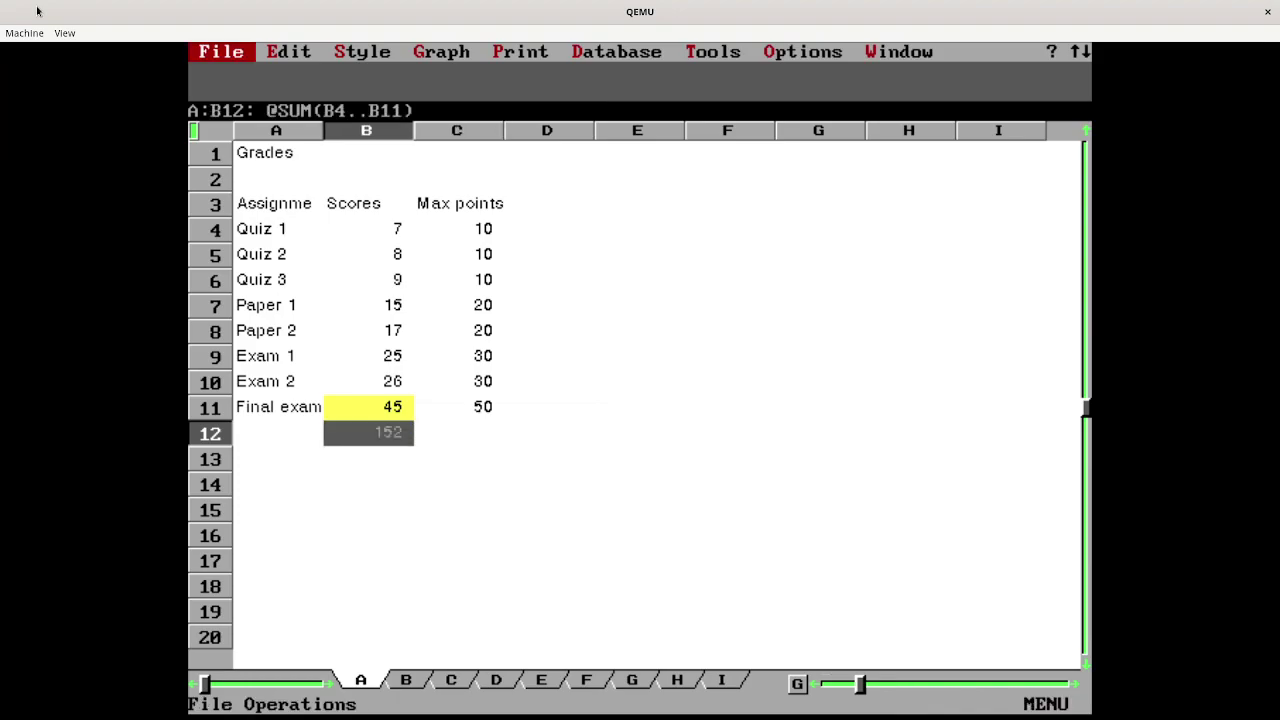
{"action": "key", "text": "Right"}
{"action": "key", "text": "Return"}
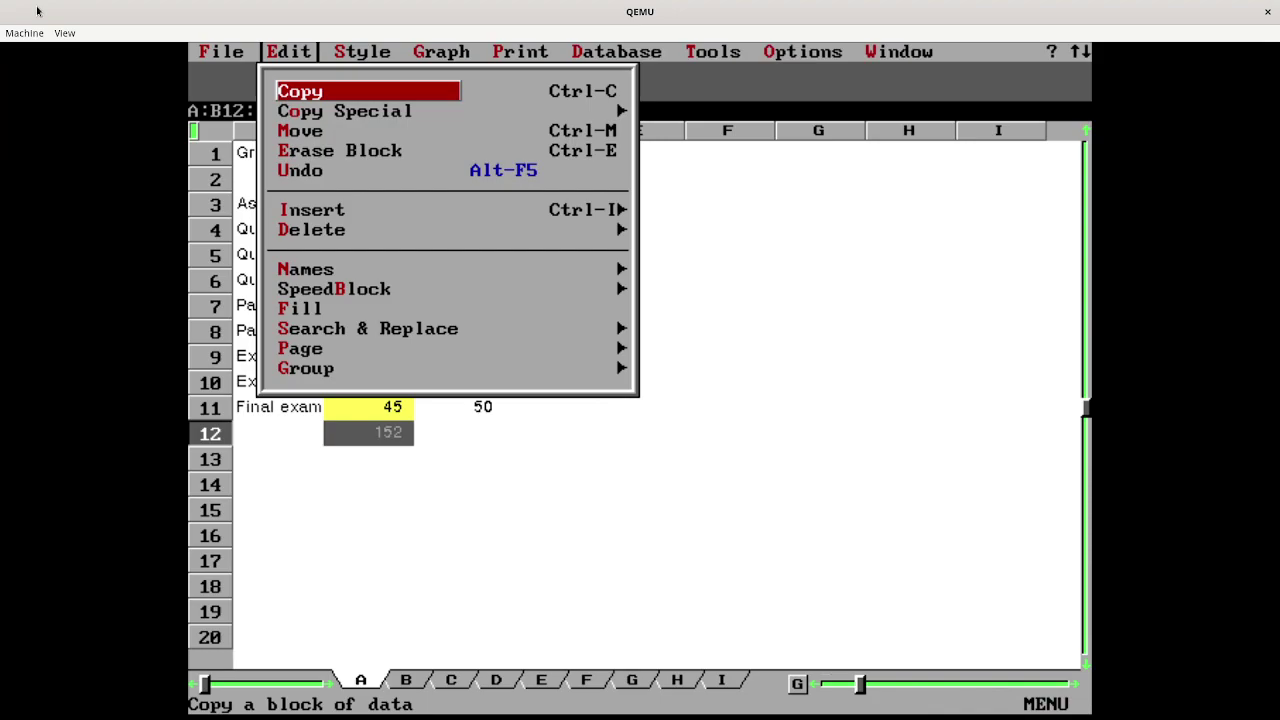
- Copy the B12 sum formula into C12 so max points total 180
{"action": "key", "text": "Return"}
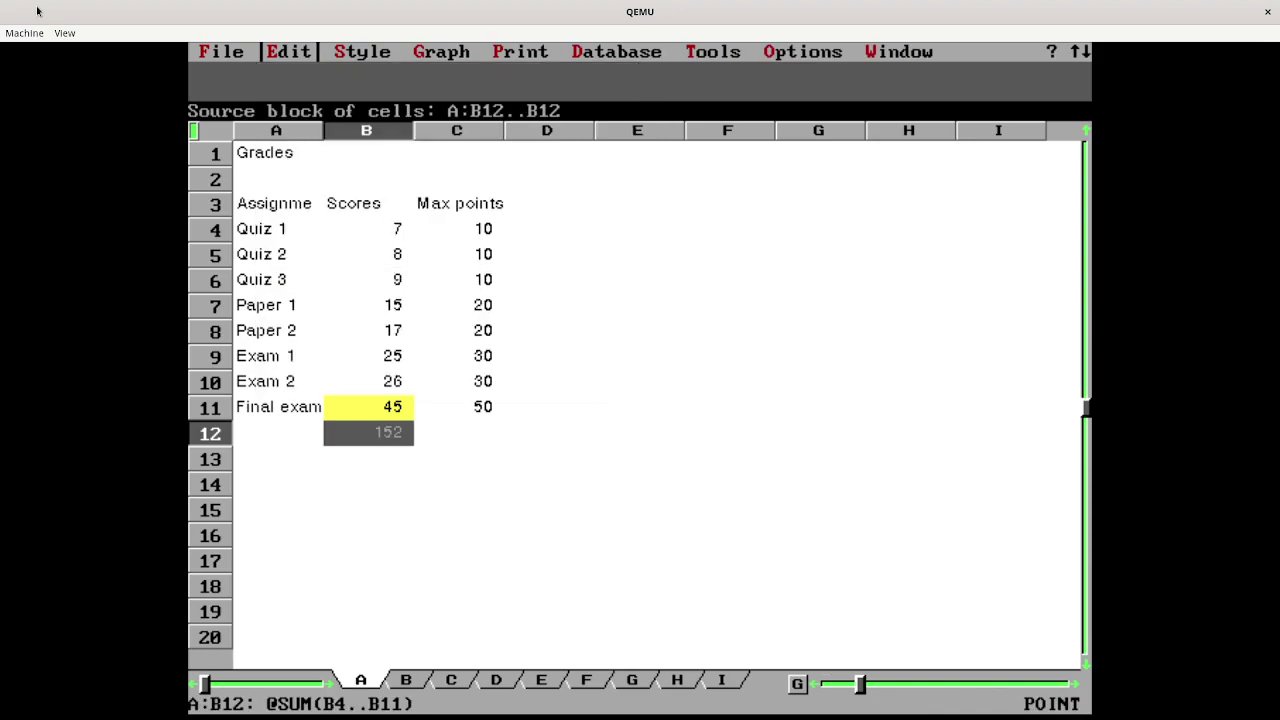
{"action": "key", "text": "Return"}
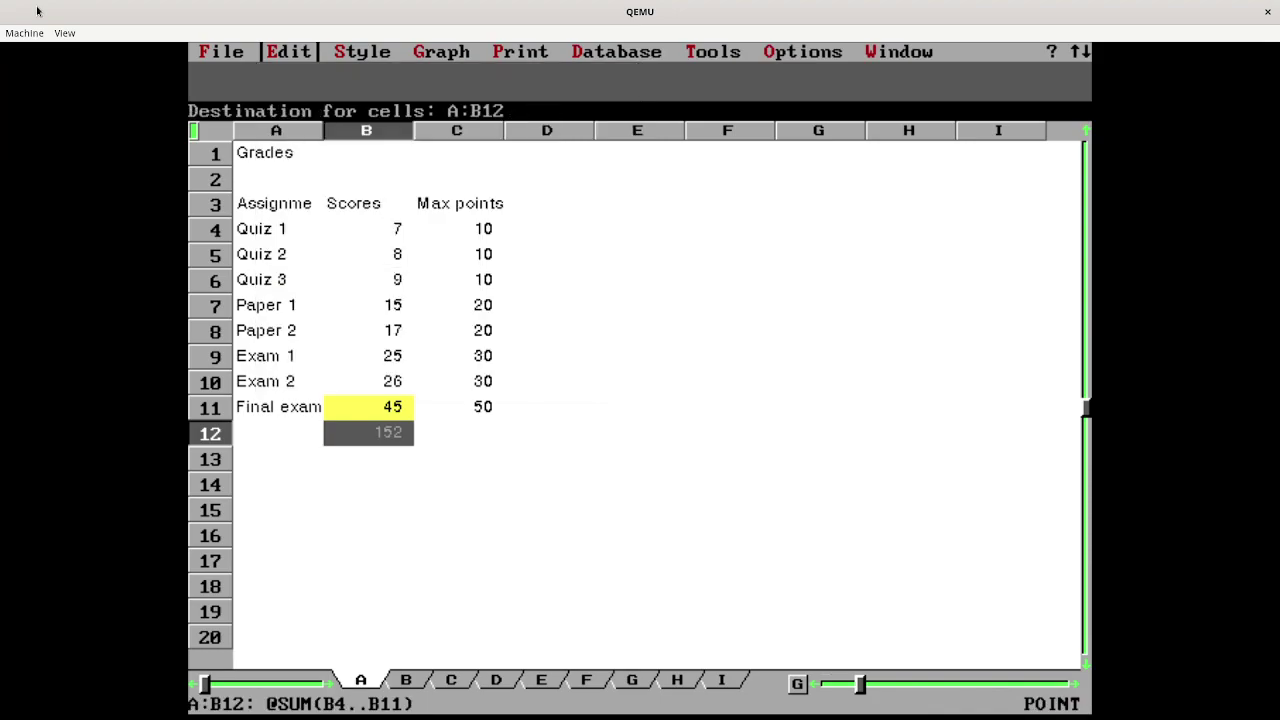
{"action": "key", "text": "Right"}
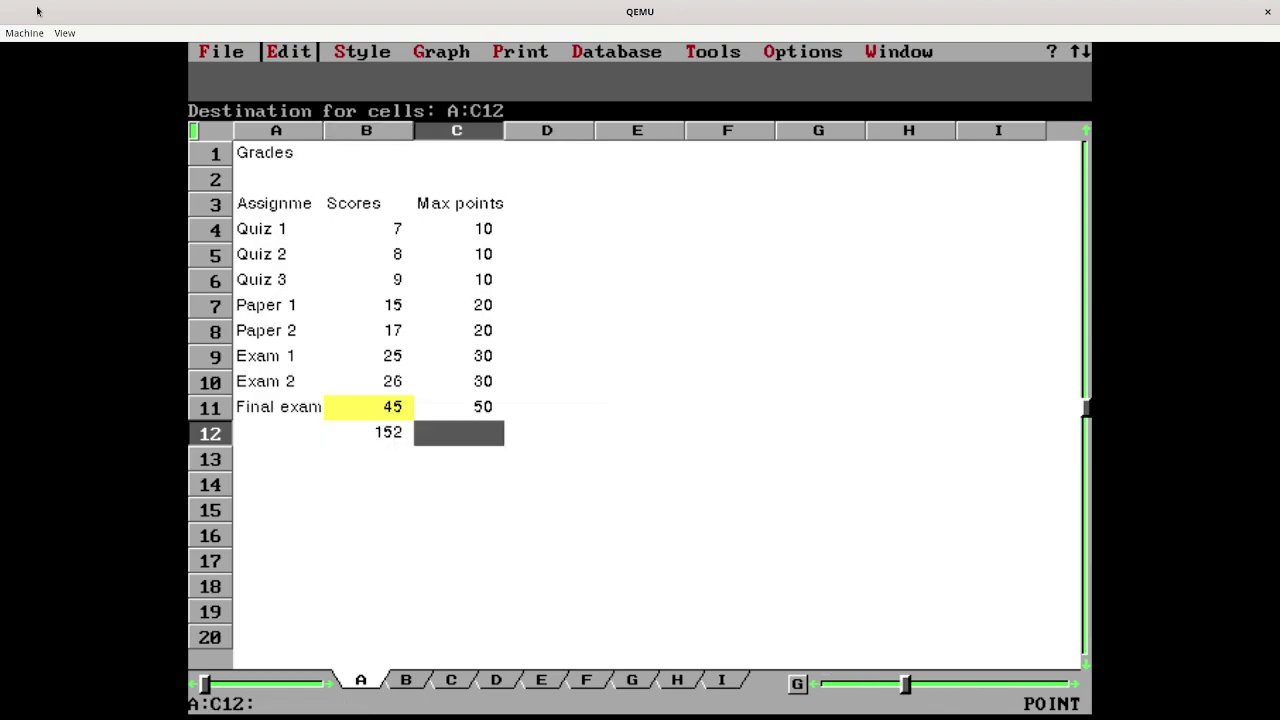
{"action": "key", "text": "Return"}
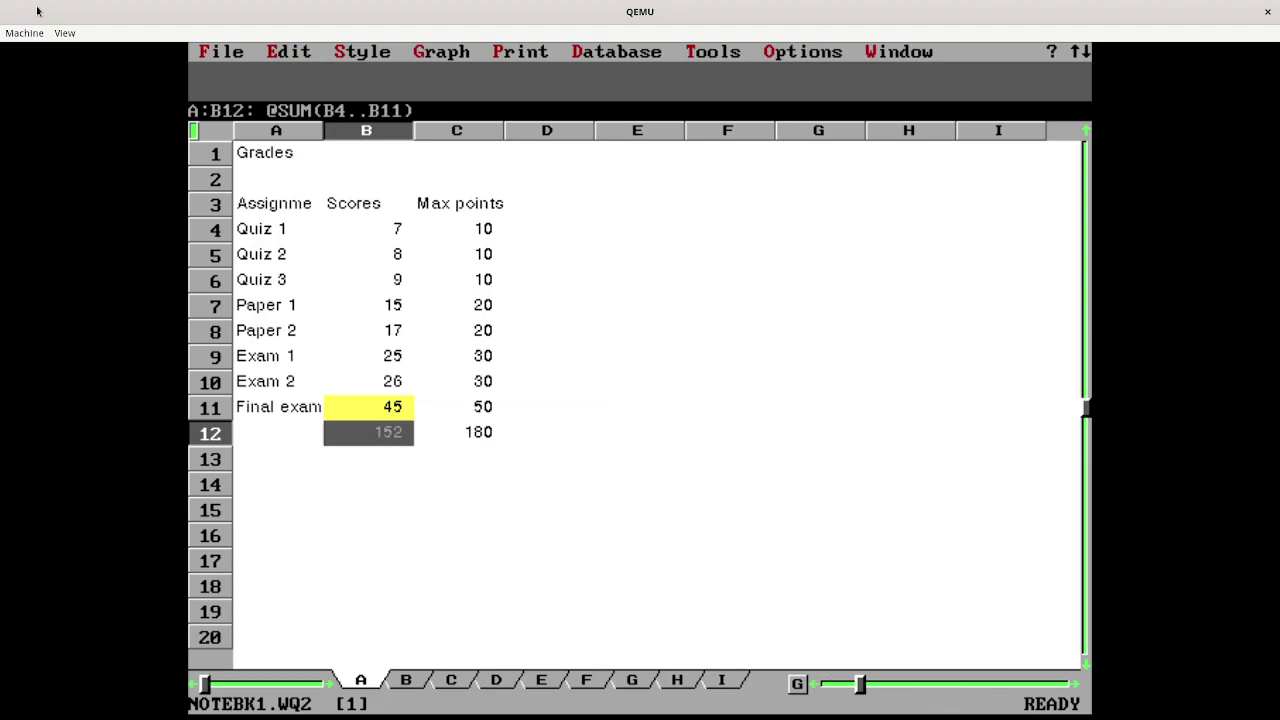
{"action": "key", "text": "Down"}
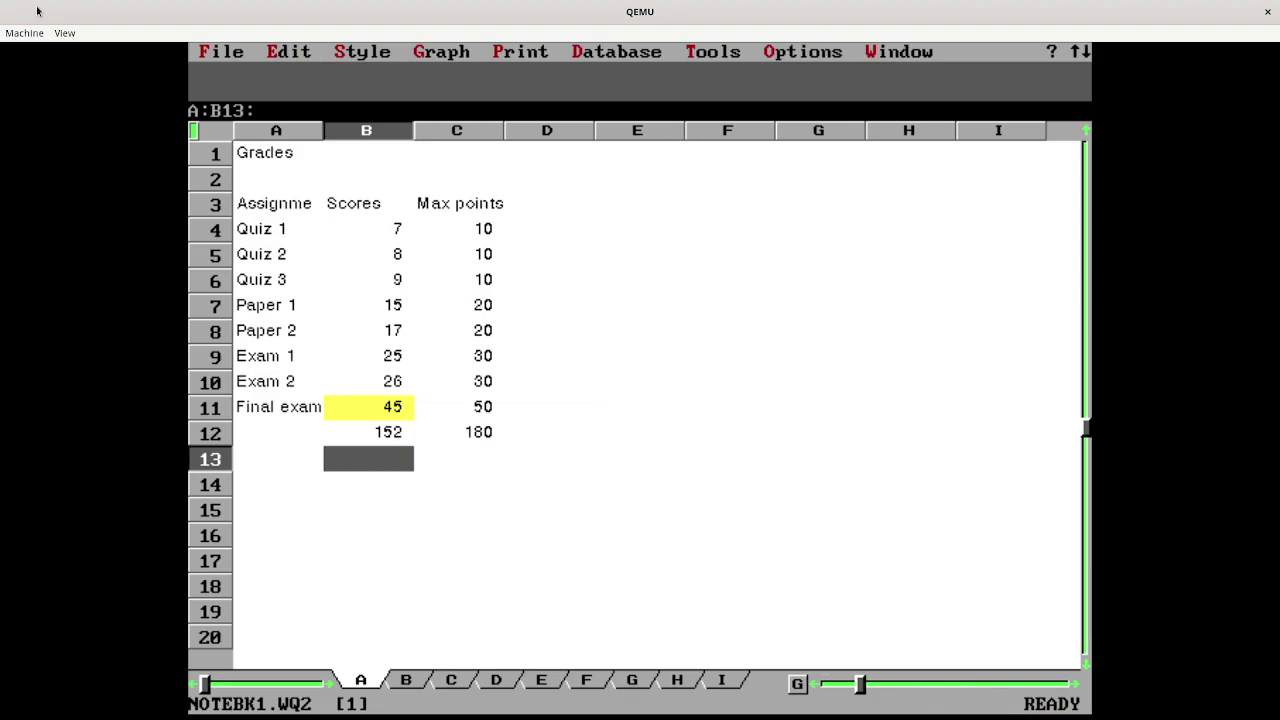
- Enter the formula +B12/C12 in B13, giving 0.844444
{"action": "type", "text": "+"}
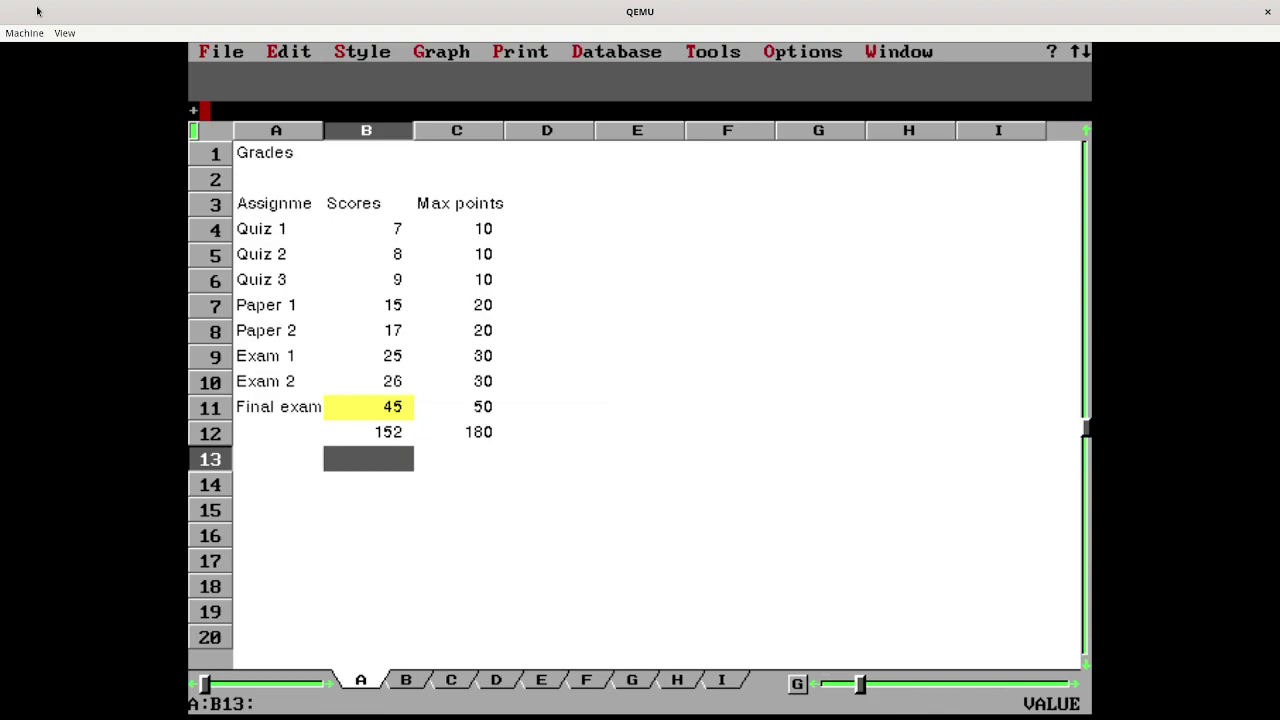
{"action": "type", "text": "B12/C12"}
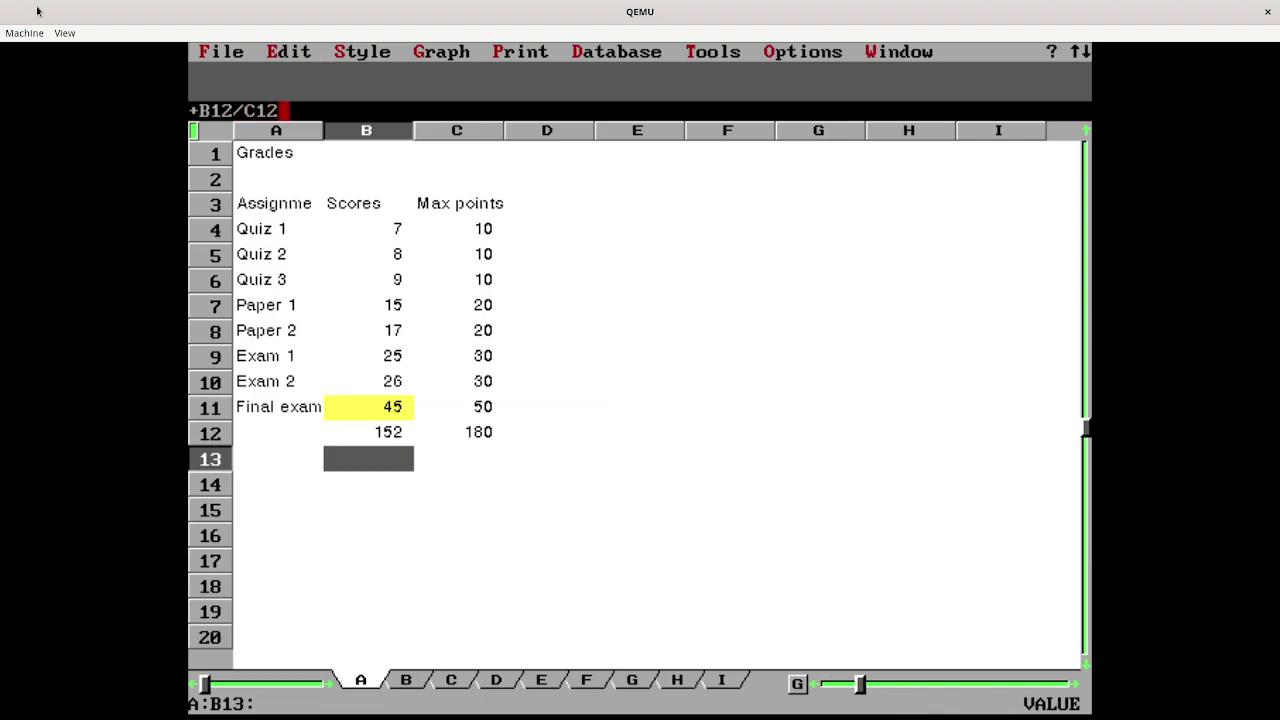
{"action": "key", "text": "Return"}
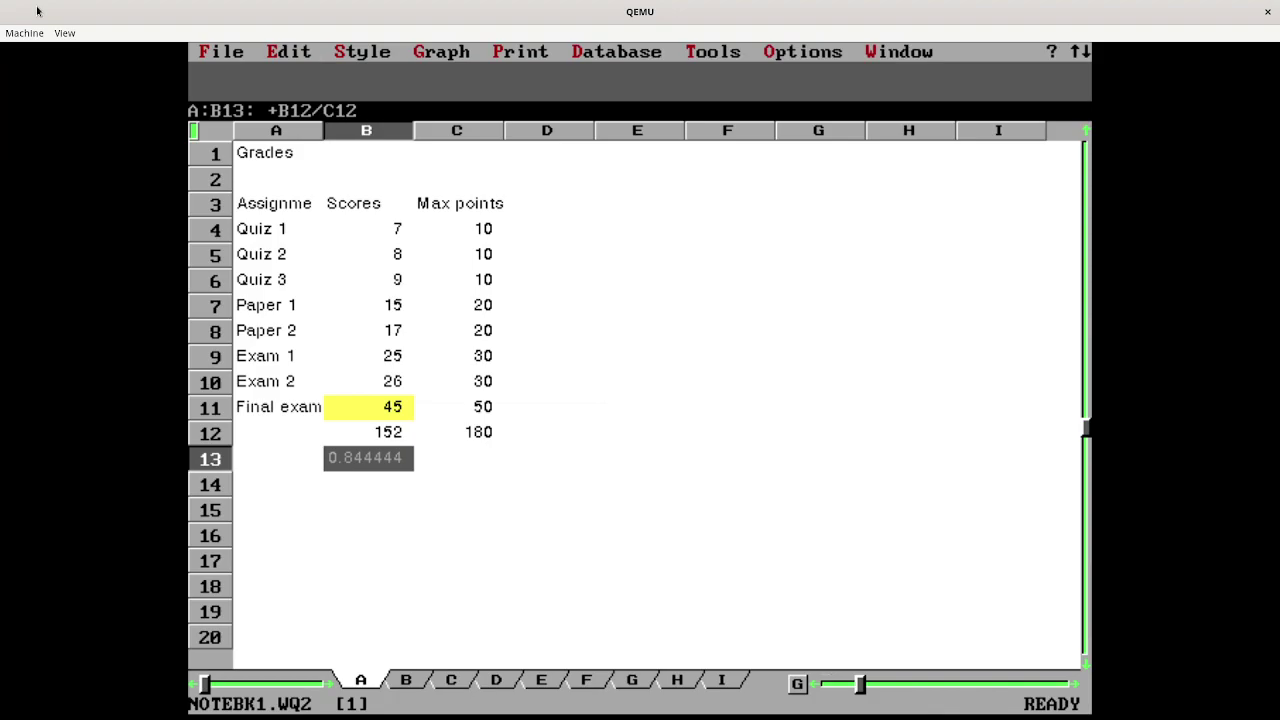
- Format B13 as Percent with 2 decimal places so it reads 84.44%
{"action": "key", "text": "slash"}
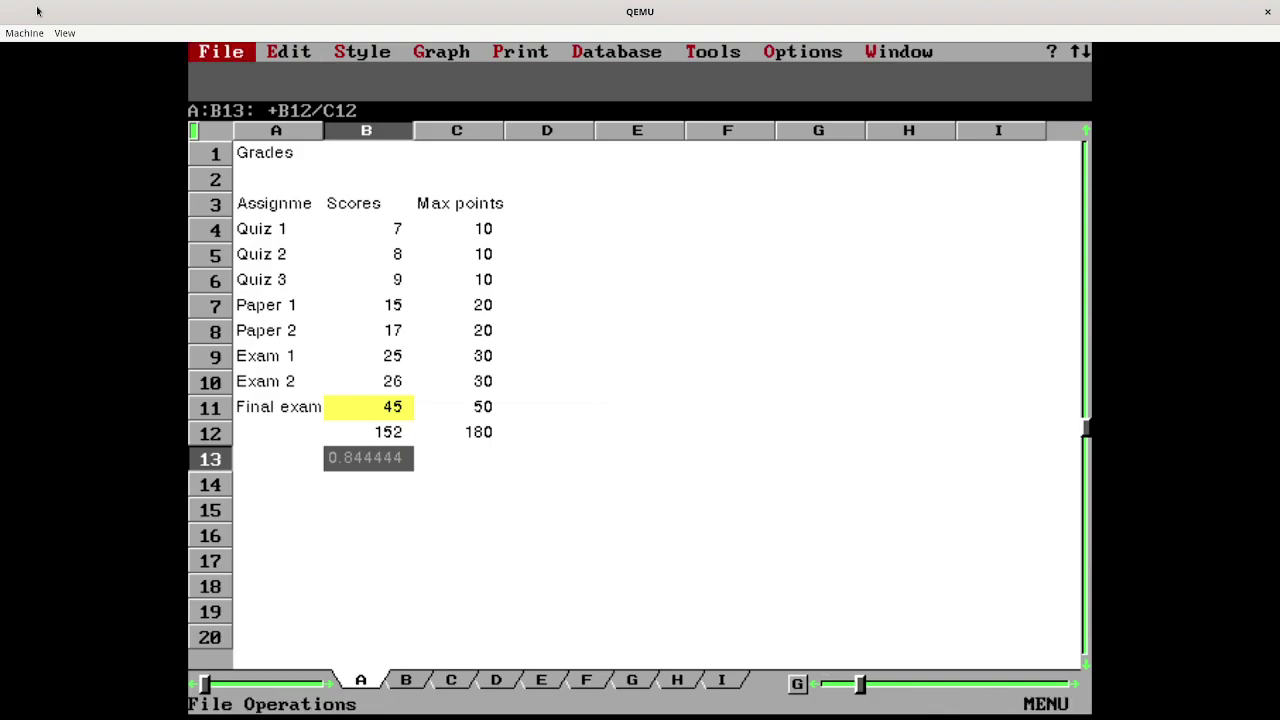
{"action": "key", "text": "Right"}
{"action": "key", "text": "Right"}
{"action": "key", "text": "Return"}
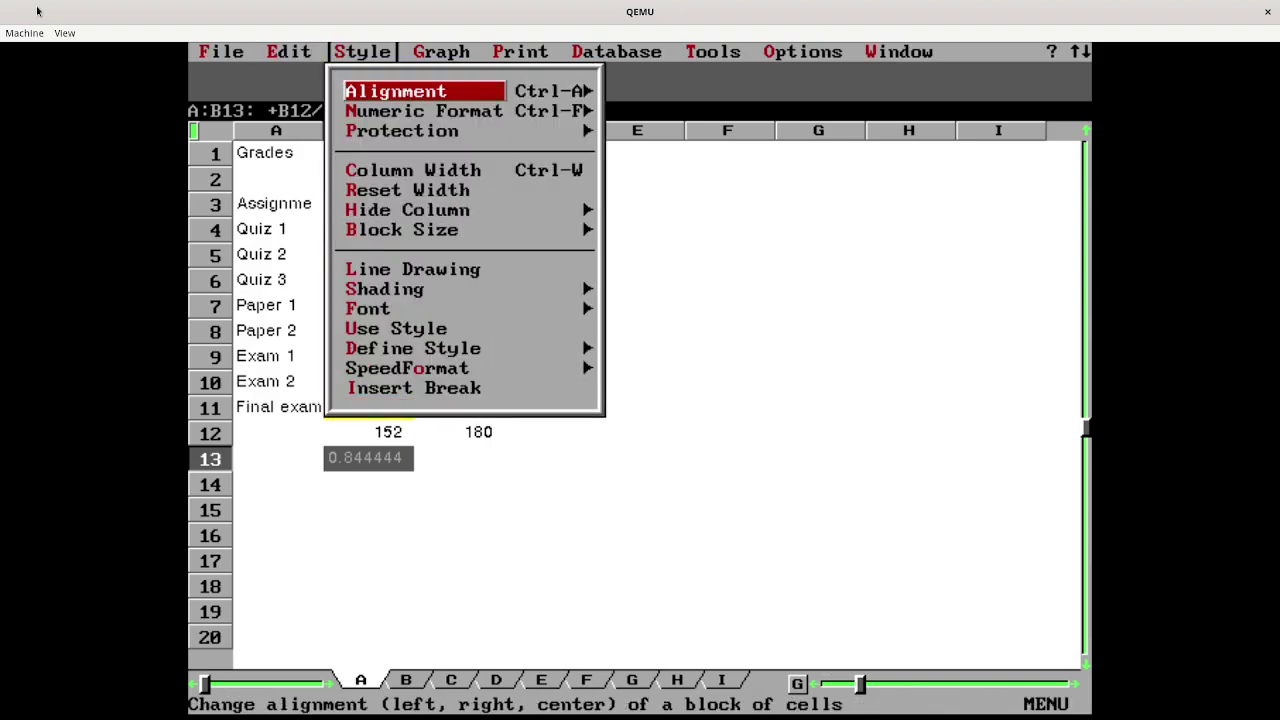
{"action": "key", "text": "Down"}
{"action": "key", "text": "Return"}
{"action": "key", "text": "Down"}
{"action": "key", "text": "Down"}
{"action": "key", "text": "Down"}
{"action": "key", "text": "Down"}
{"action": "key", "text": "Down"}
{"action": "key", "text": "Down"}
{"action": "key", "text": "Return"}
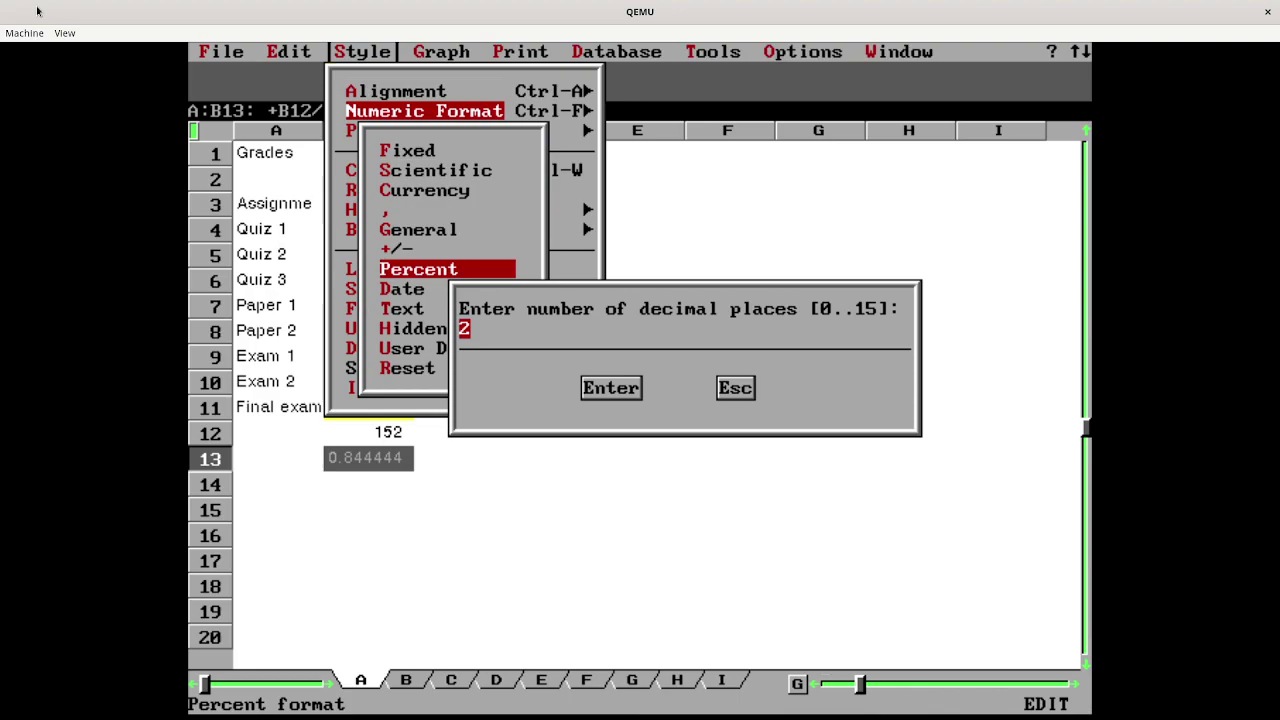
{"action": "key", "text": "Return"}
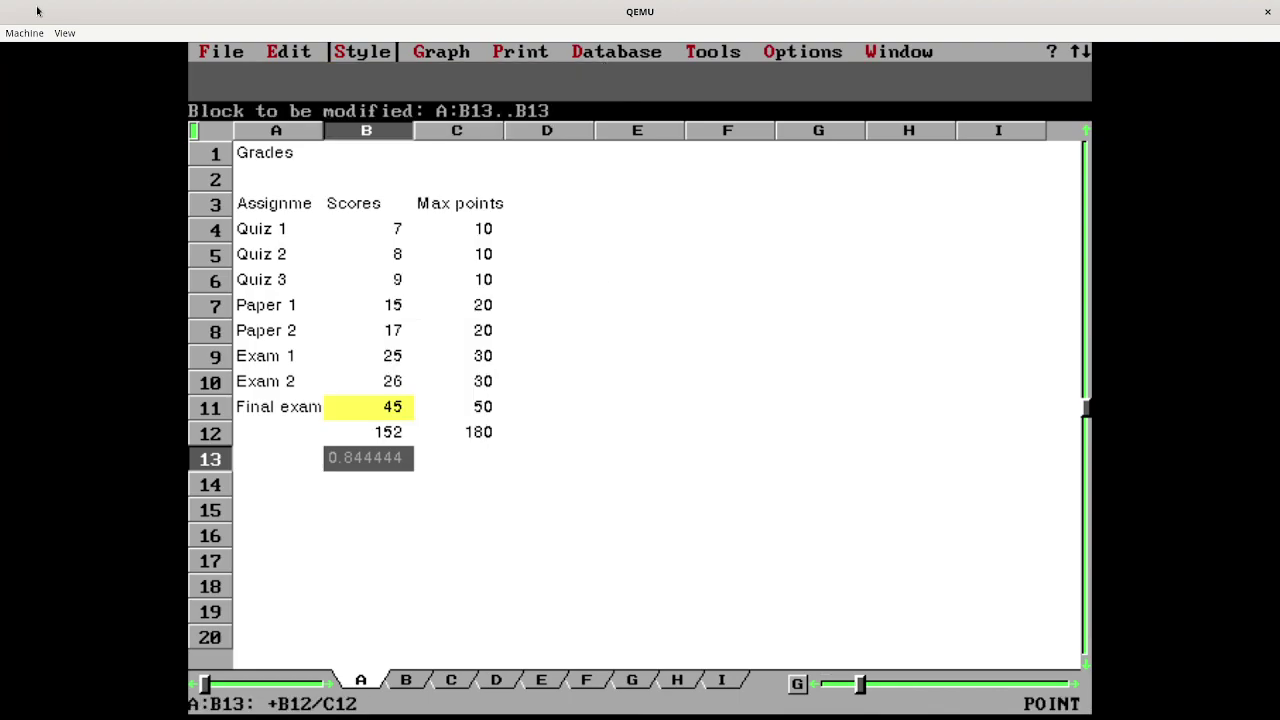
{"action": "key", "text": "Return"}
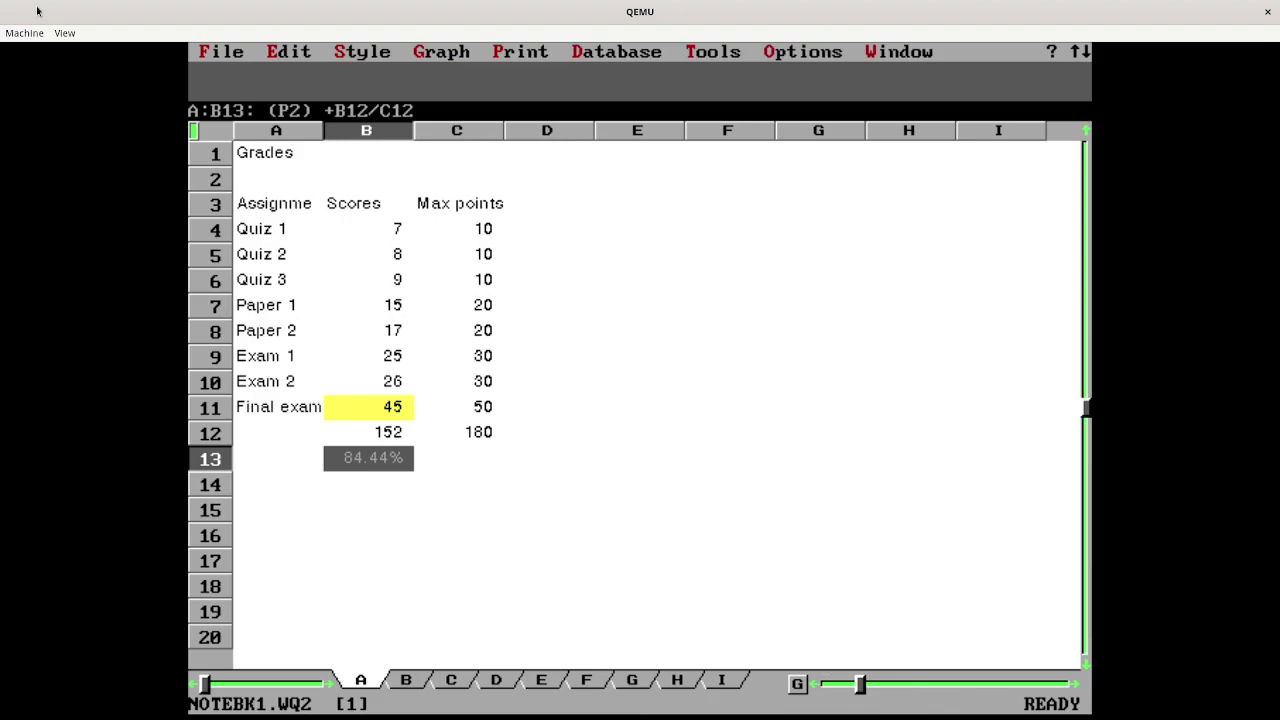
- Turn on Bold for the 84.44% grade in B13 via Style > Font
{"action": "key", "text": "slash"}
{"action": "key", "text": "Right"}
{"action": "key", "text": "Right"}
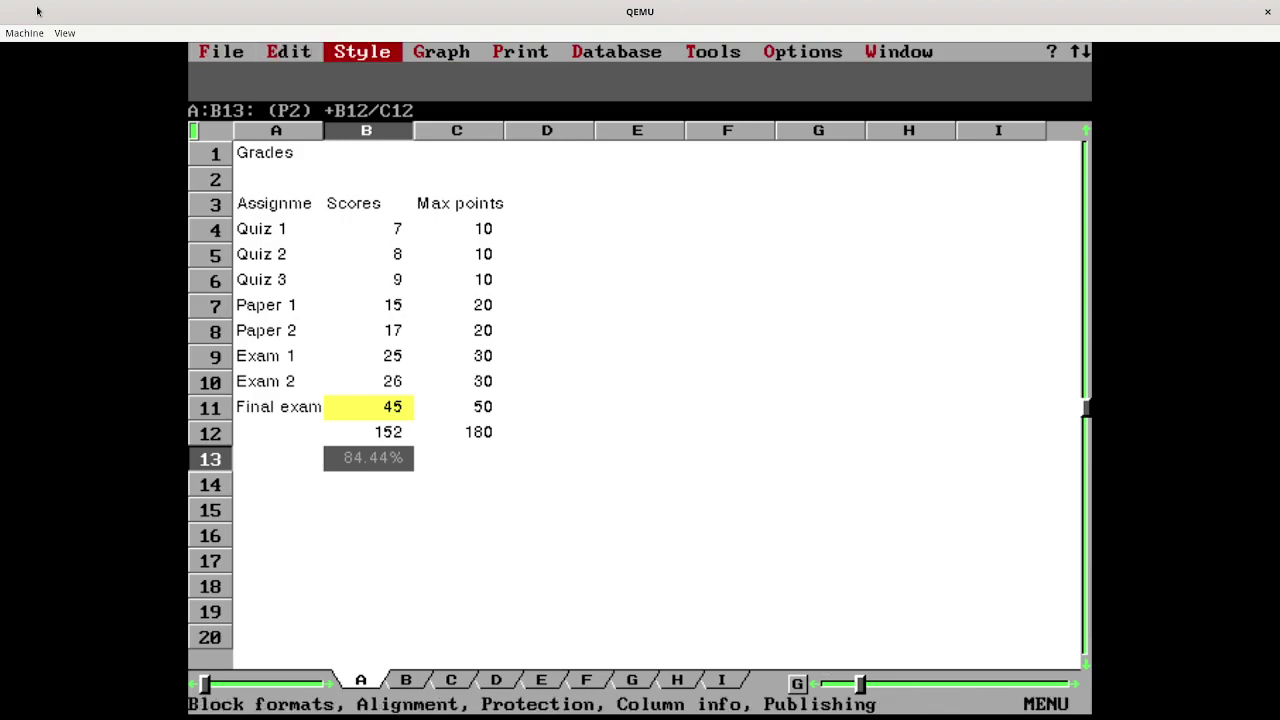
{"action": "key", "text": "Return"}
{"action": "key", "text": "Down"}
{"action": "key", "text": "Down"}
{"action": "key", "text": "Down"}
{"action": "key", "text": "Down"}
{"action": "key", "text": "Down"}
{"action": "key", "text": "Down"}
{"action": "key", "text": "Down"}
{"action": "key", "text": "Down"}
{"action": "key", "text": "Down"}
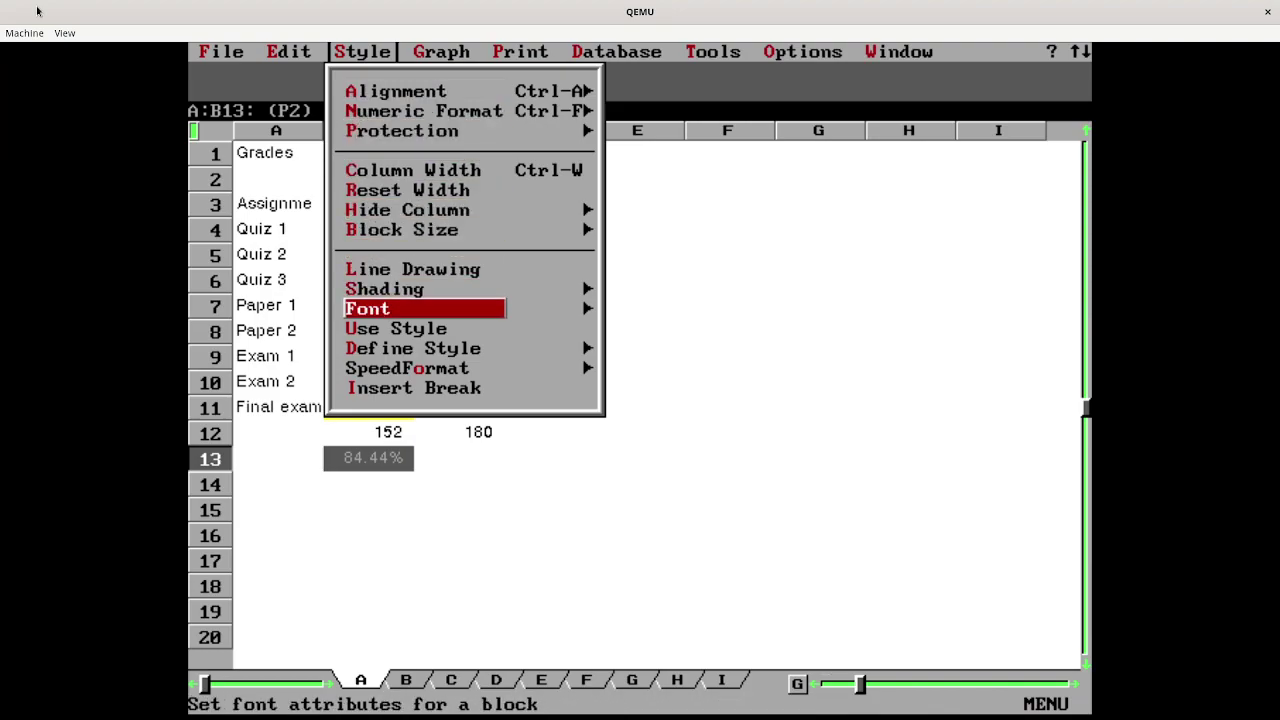
{"action": "key", "text": "Return"}
{"action": "key", "text": "Return"}
{"action": "key", "text": "Down"}
{"action": "key", "text": "Down"}
{"action": "key", "text": "Down"}
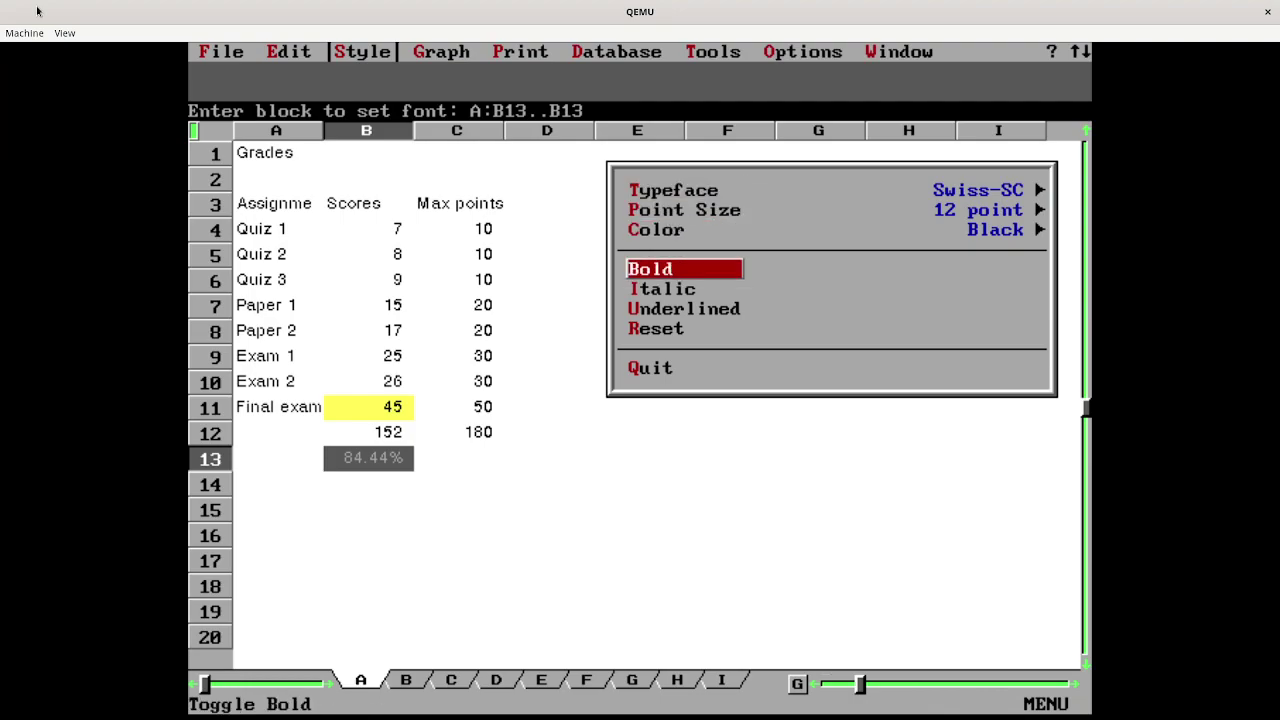
{"action": "key", "text": "Return"}
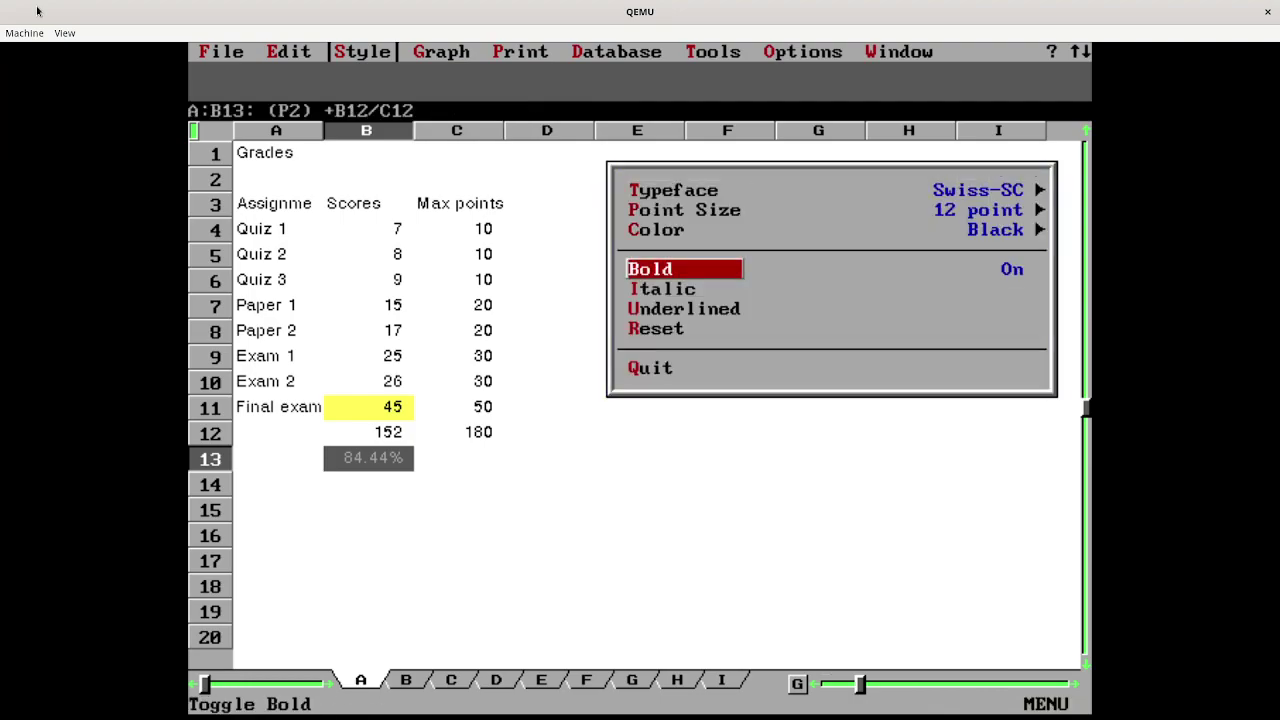
{"action": "key", "text": "Down"}
{"action": "key", "text": "Down"}
{"action": "key", "text": "Down"}
{"action": "key", "text": "Down"}
{"action": "key", "text": "Return"}
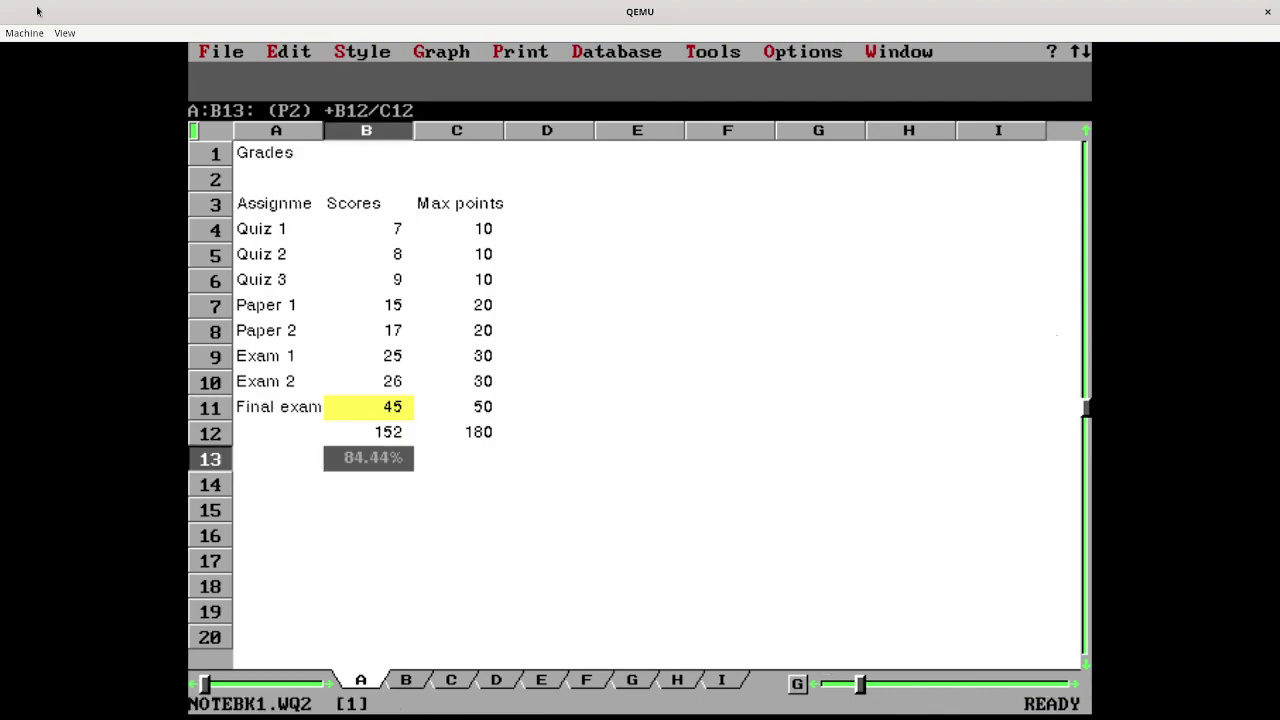
{"action": "key", "text": "Up"}
{"action": "key", "text": "Down"}
{"action": "key", "text": "Down"}
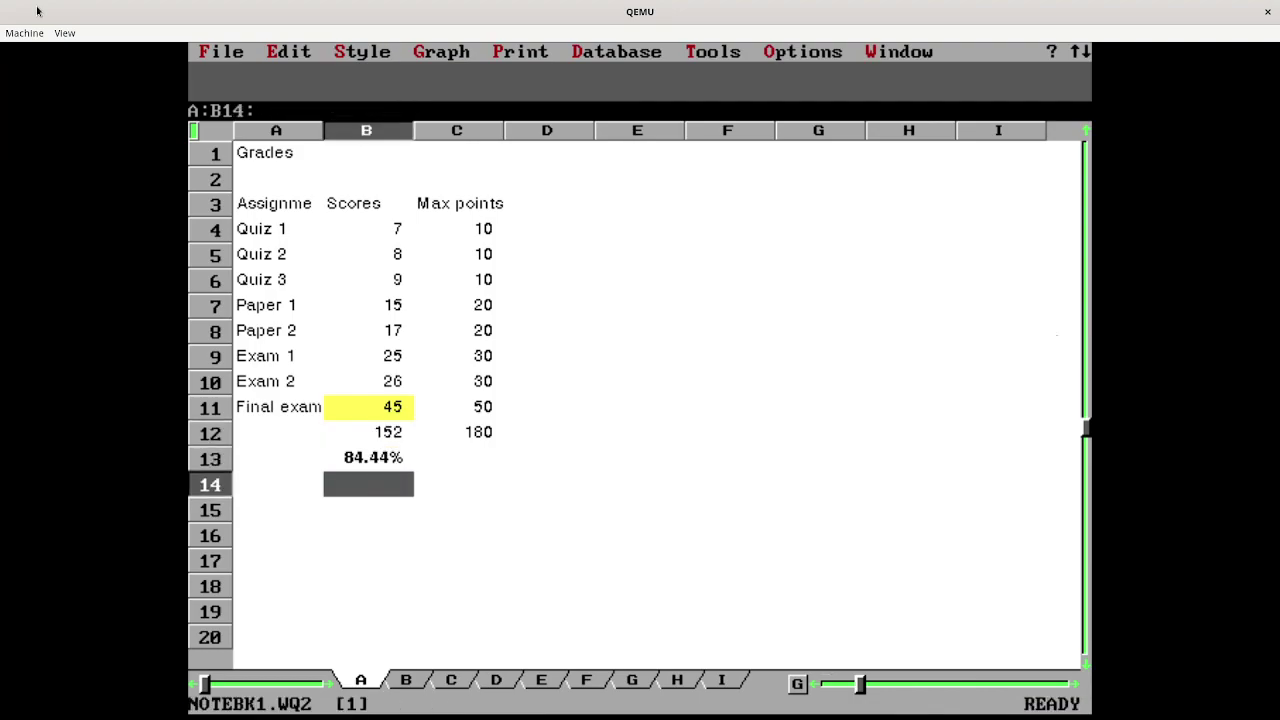
- Change the B11 final exam score through 40 and 38 to 37, giving total 144 and 80.00%
{"action": "key", "text": "Up"}
{"action": "key", "text": "Up"}
{"action": "key", "text": "Up"}
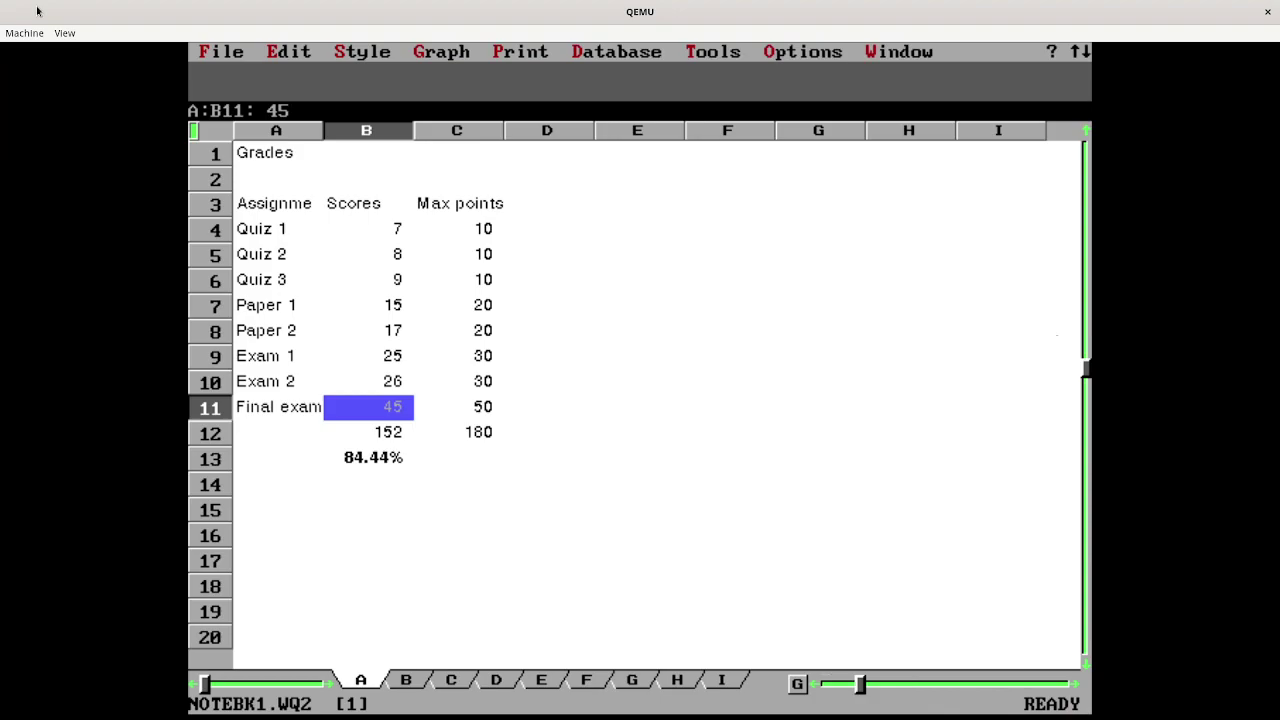
{"action": "type", "text": "40"}
{"action": "key", "text": "Return"}
{"action": "type", "text": "38"}
{"action": "key", "text": "Return"}
{"action": "type", "text": "37"}
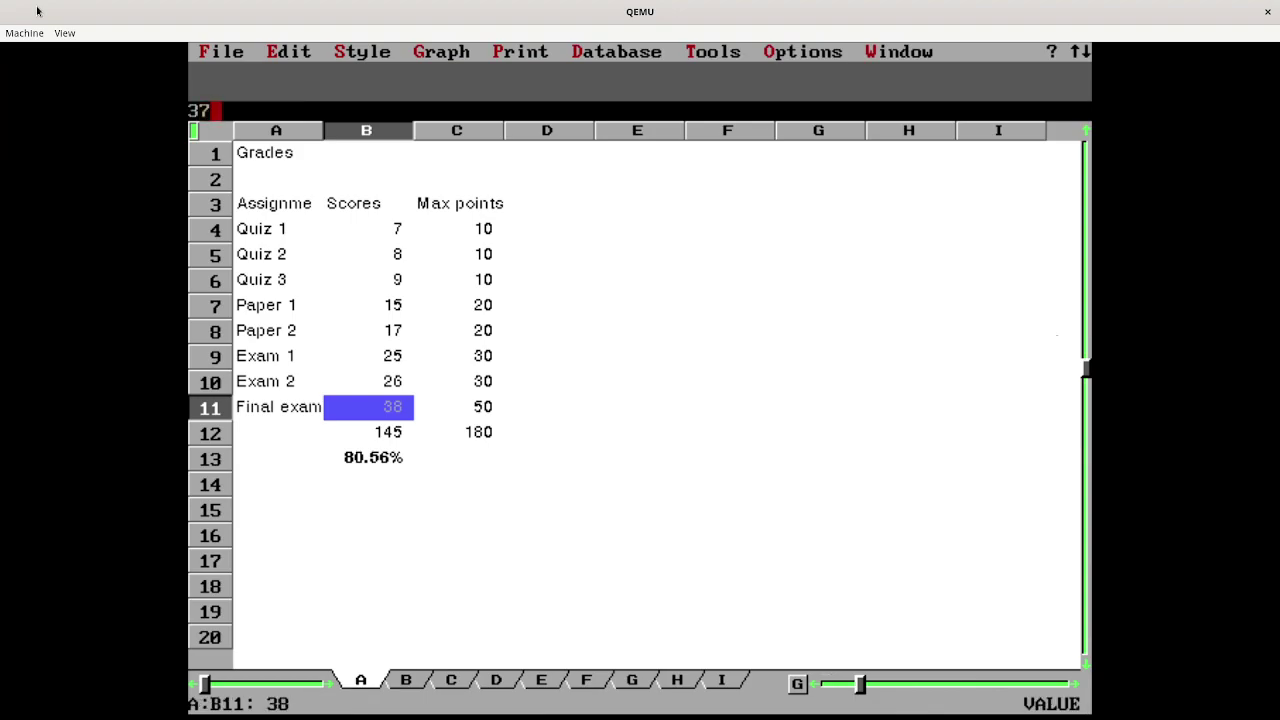
{"action": "key", "text": "Return"}
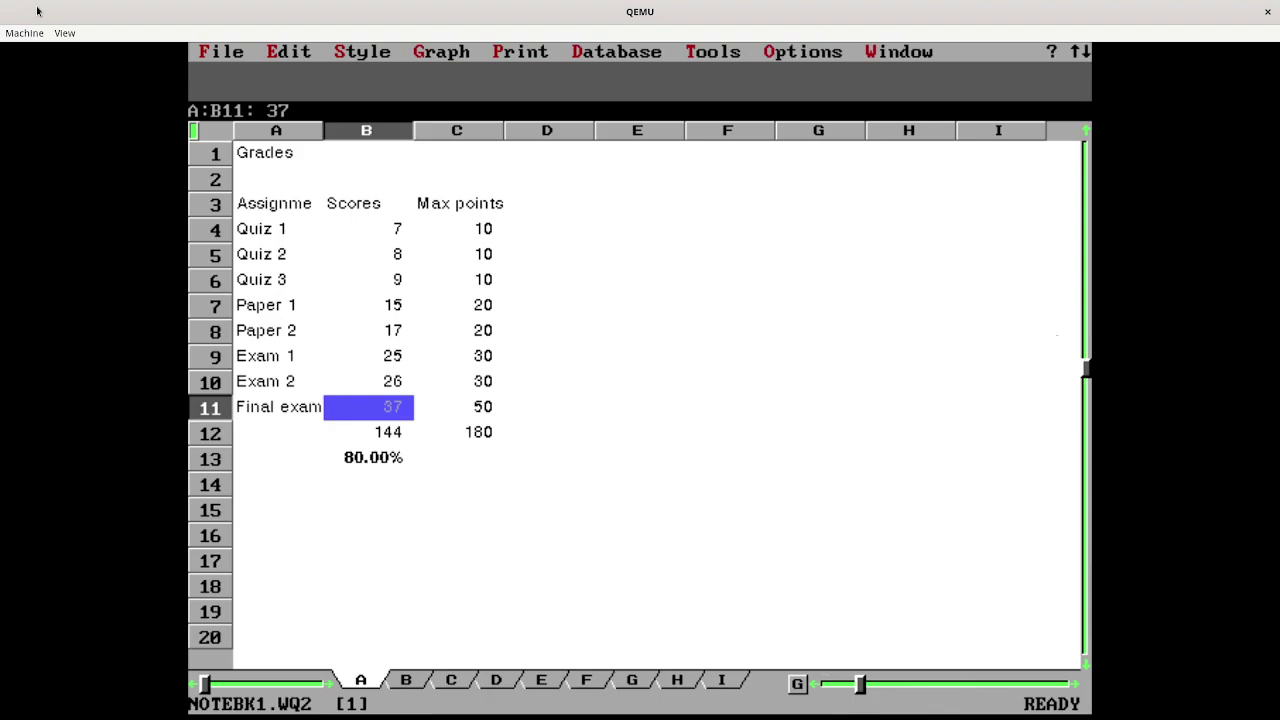
{"action": "key", "text": "Down"}
{"action": "key", "text": "Down"}
{"action": "key", "text": "Down"}
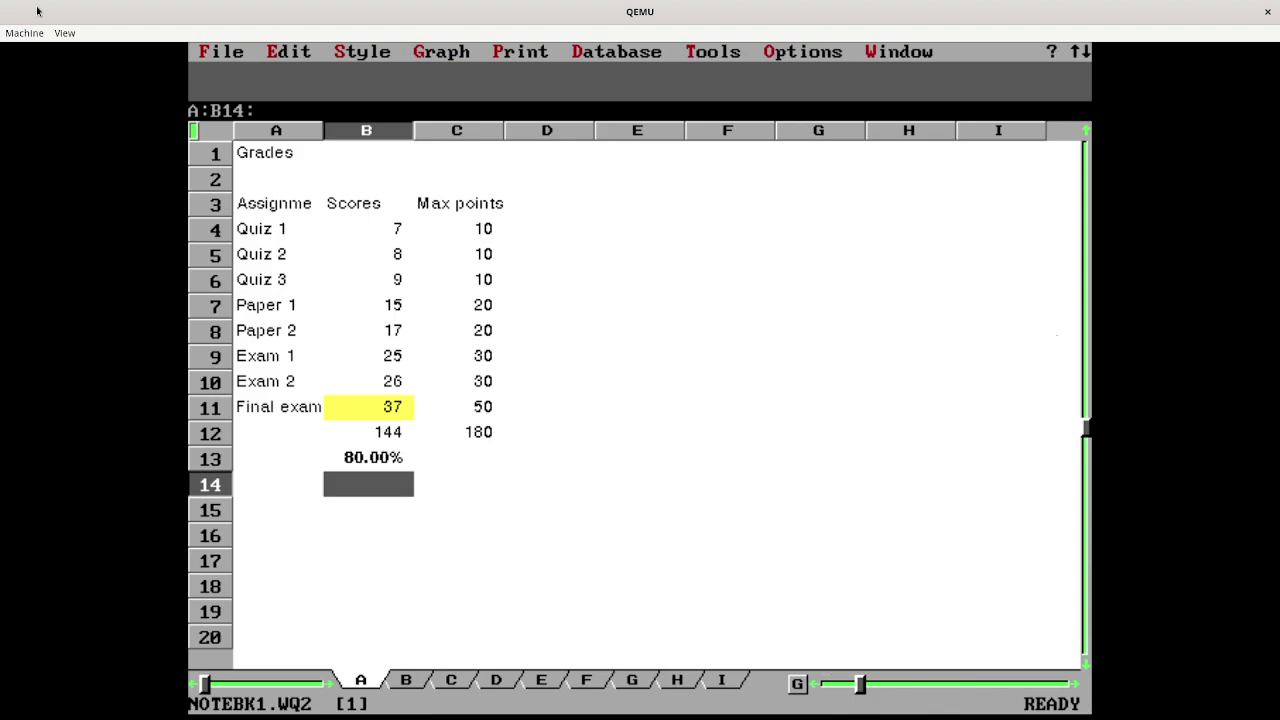
- Save the notebook as C:\GRADES.WQ2 through File > Save, choosing Replace to overwrite
{"action": "key", "text": "slash"}
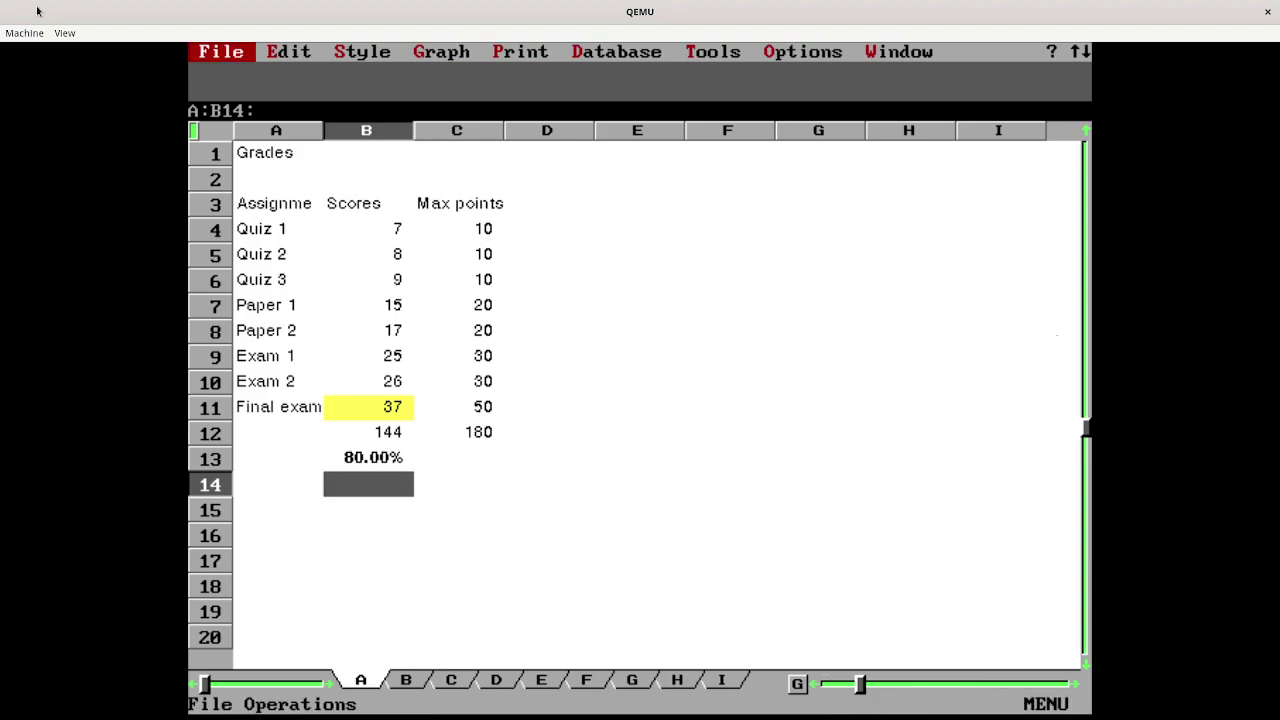
{"action": "key", "text": "Return"}
{"action": "key", "text": "Down"}
{"action": "key", "text": "Down"}
{"action": "key", "text": "Down"}
{"action": "key", "text": "Down"}
{"action": "key", "text": "Return"}
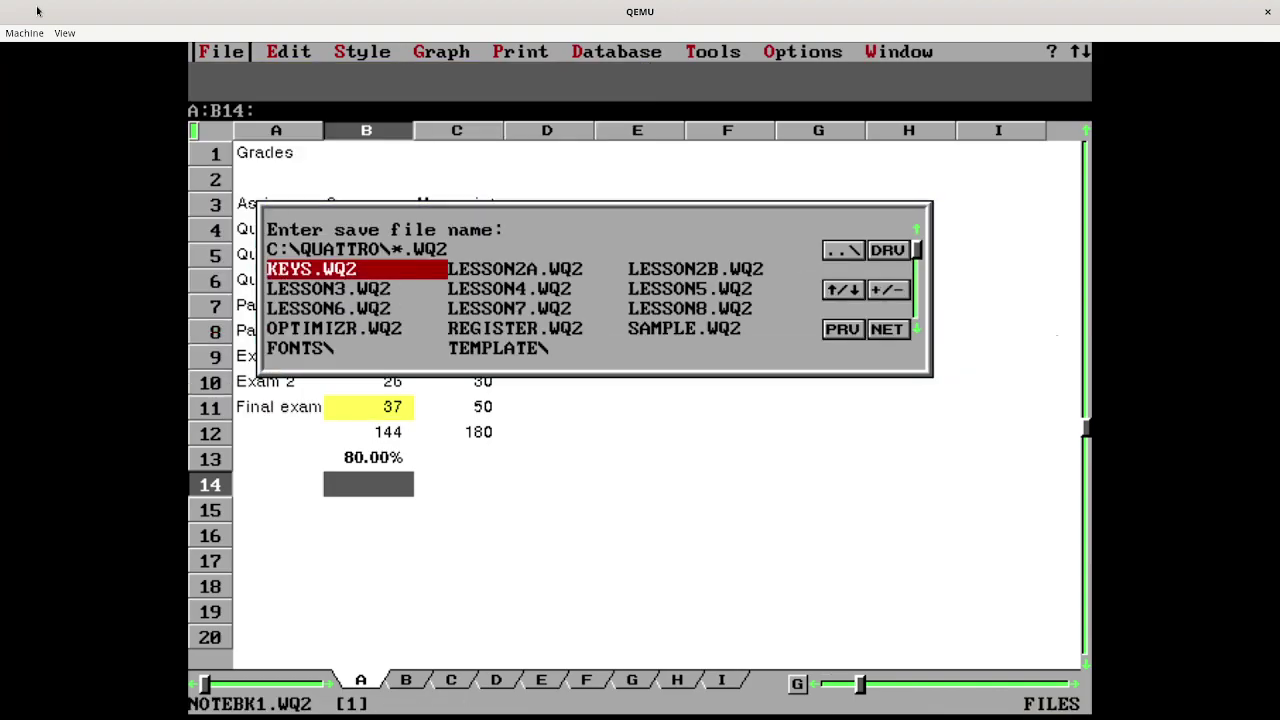
{"action": "key", "text": "BackSpace"}
{"action": "key", "text": "BackSpace"}
{"action": "key", "text": "BackSpace"}
{"action": "key", "text": "BackSpace"}
{"action": "key", "text": "BackSpace"}
{"action": "key", "text": "BackSpace"}
{"action": "key", "text": "BackSpace"}
{"action": "key", "text": "BackSpace"}
{"action": "key", "text": "BackSpace"}
{"action": "key", "text": "BackSpace"}
{"action": "key", "text": "BackSpace"}
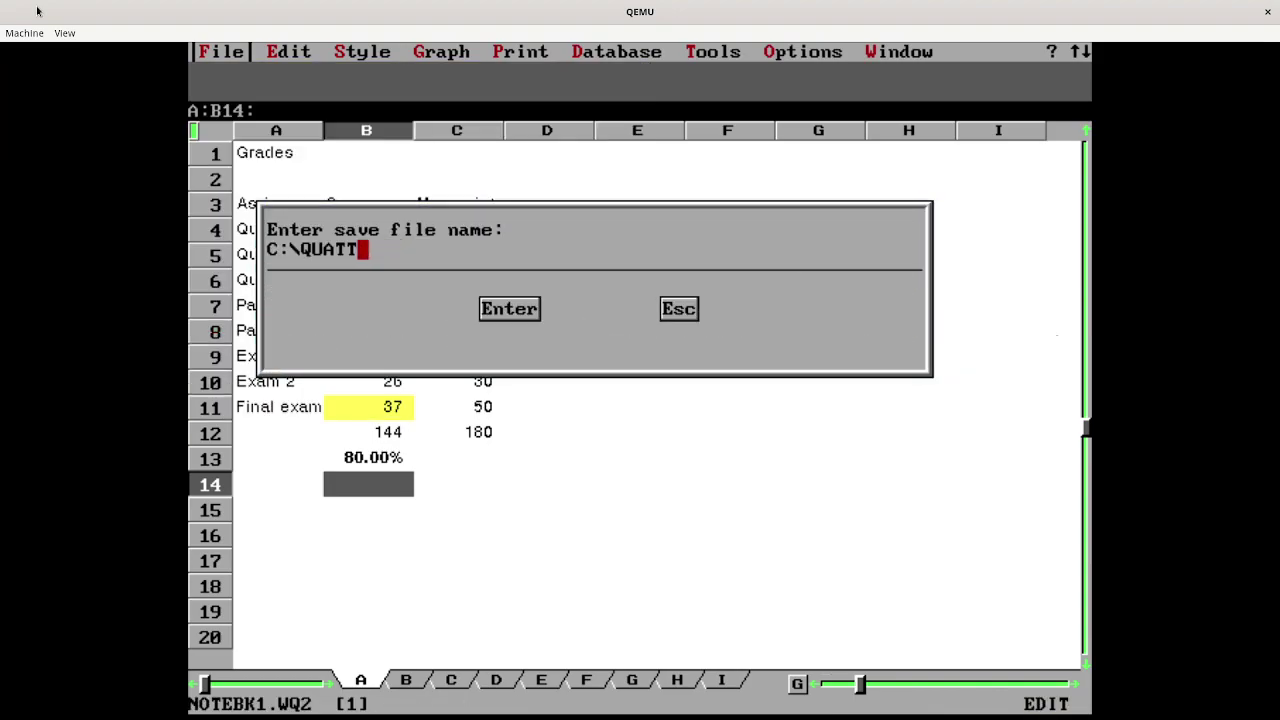
{"action": "key", "text": "BackSpace"}
{"action": "key", "text": "BackSpace"}
{"action": "type", "text": "GRADES.WQ2"}
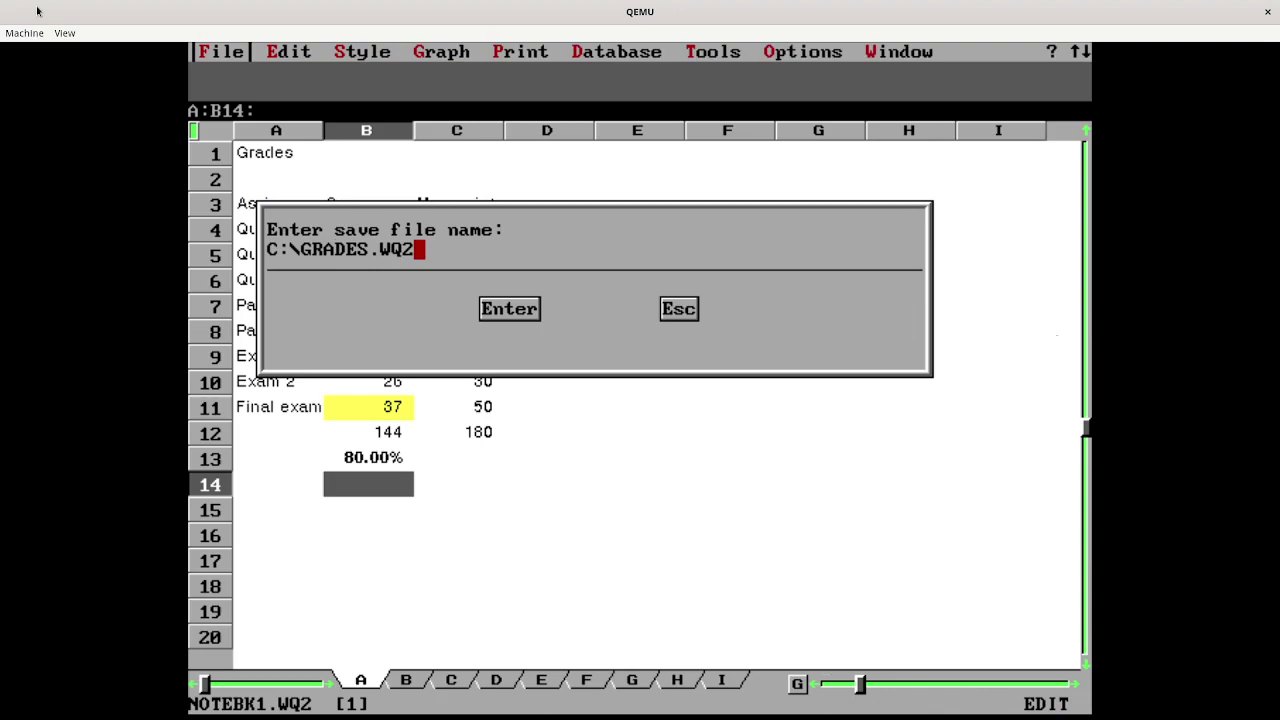
{"action": "key", "text": "Return"}
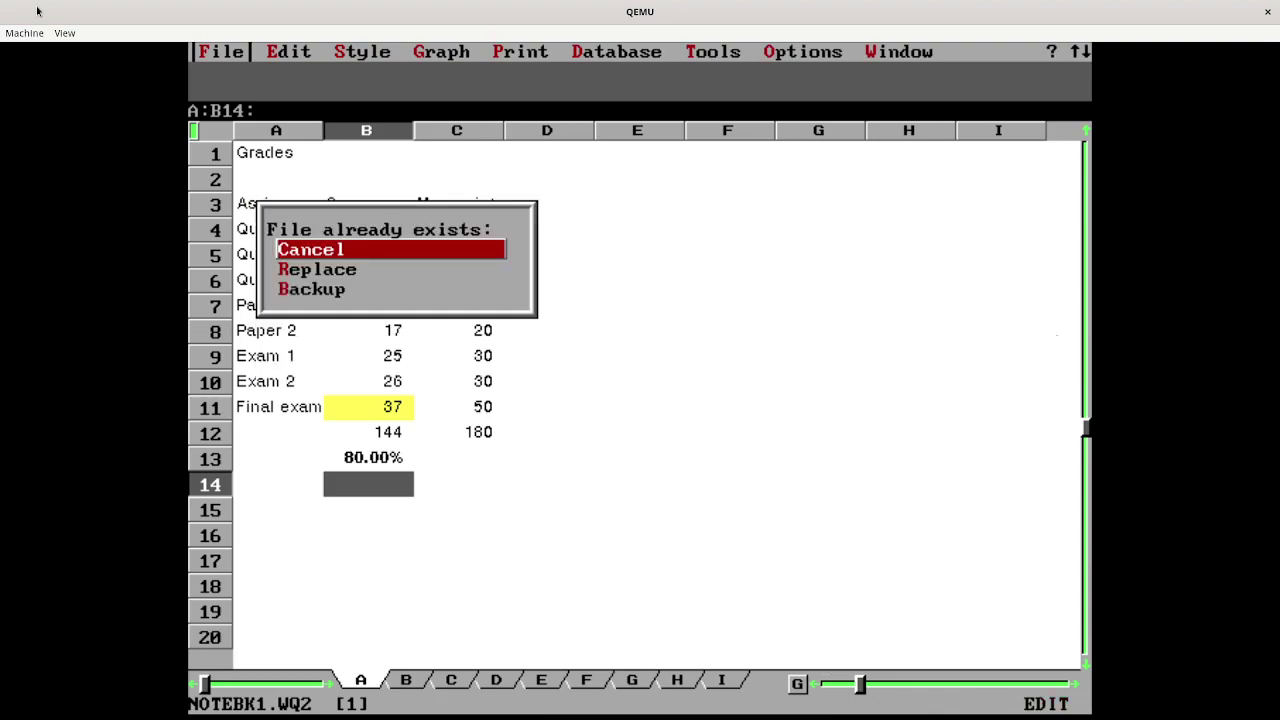
{"action": "key", "text": "Down"}
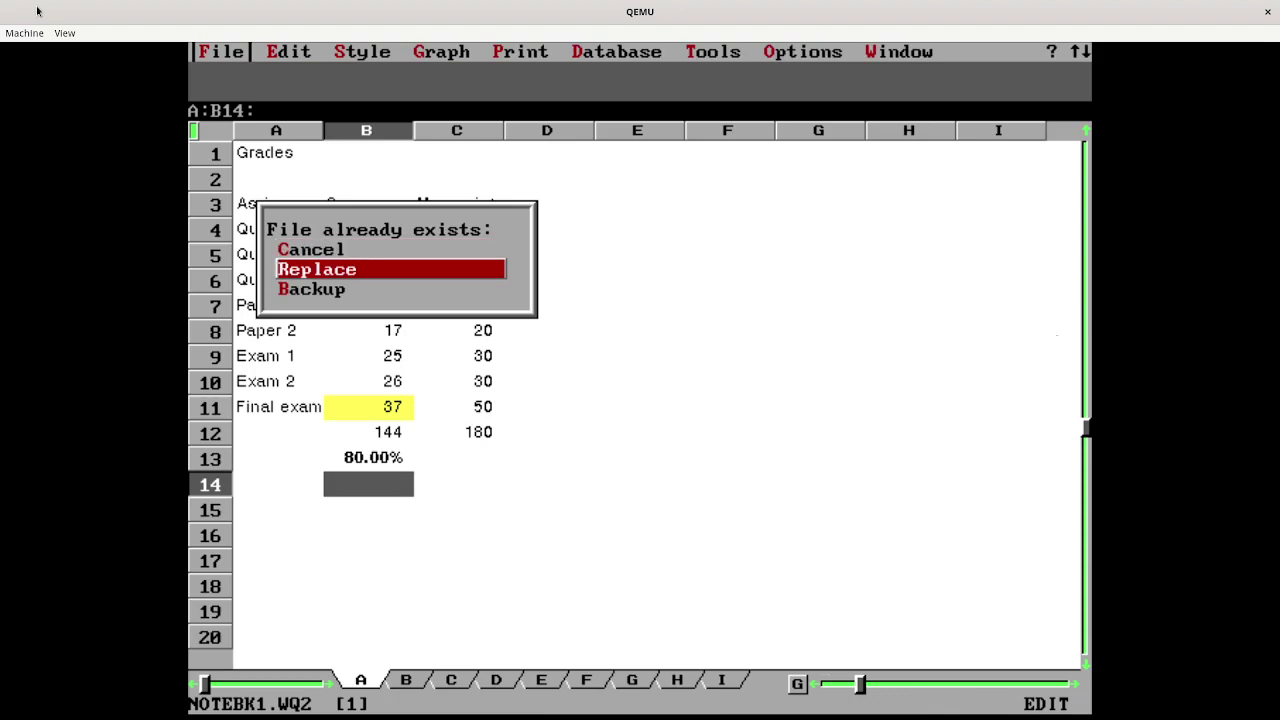
{"action": "key", "text": "Down"}
{"action": "key", "text": "Up"}
{"action": "key", "text": "Return"}
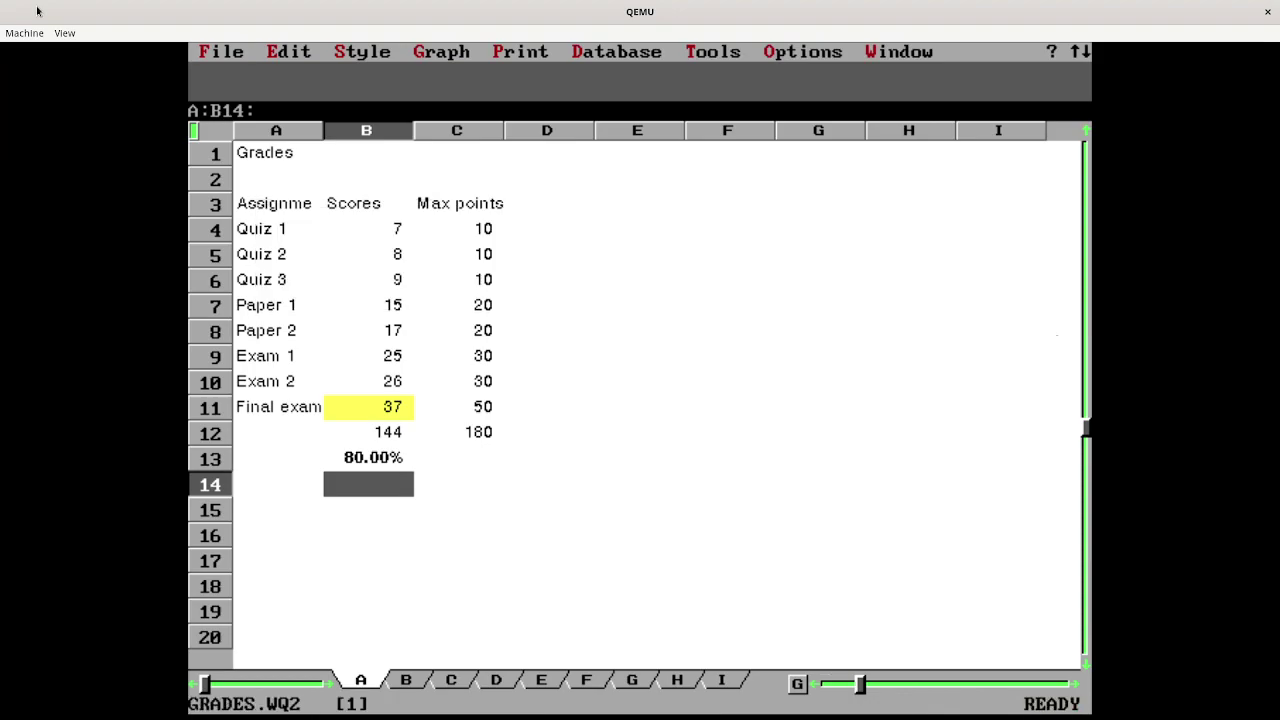
- Exit Quattro Pro through the File menu back to the C:\QUATTRO prompt
{"action": "key", "text": "alt"}
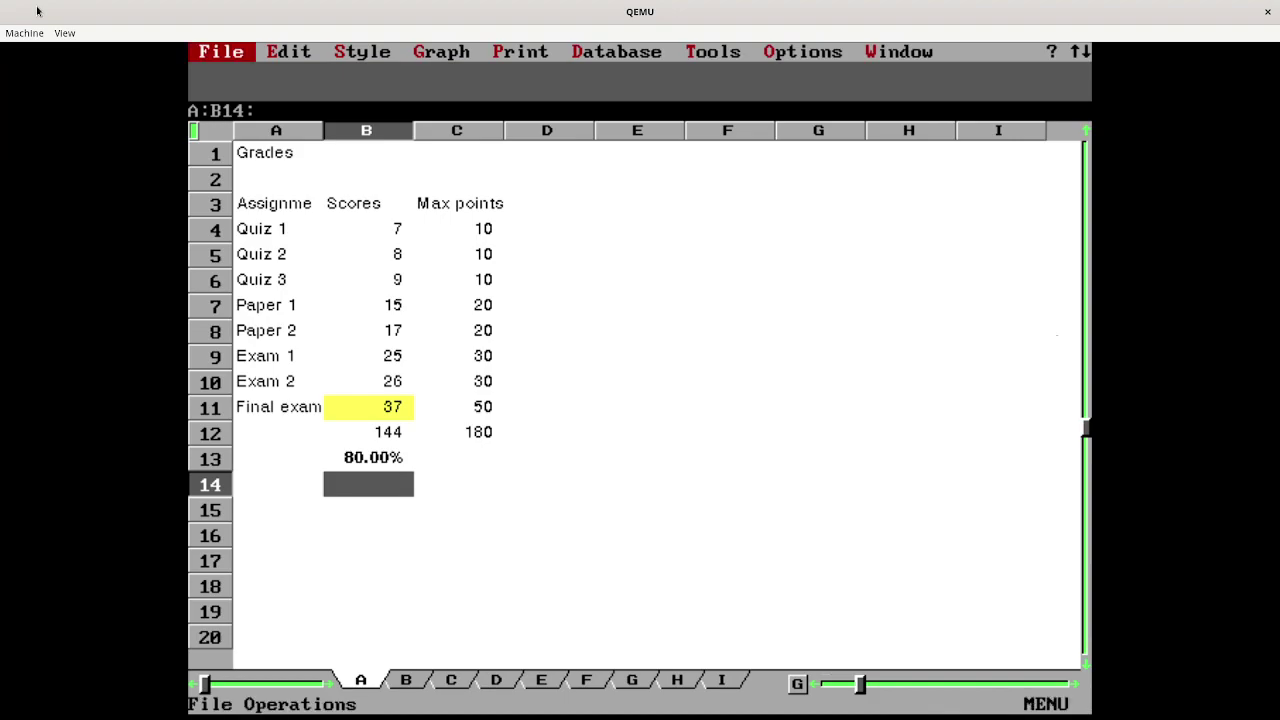
{"action": "key", "text": "Return"}
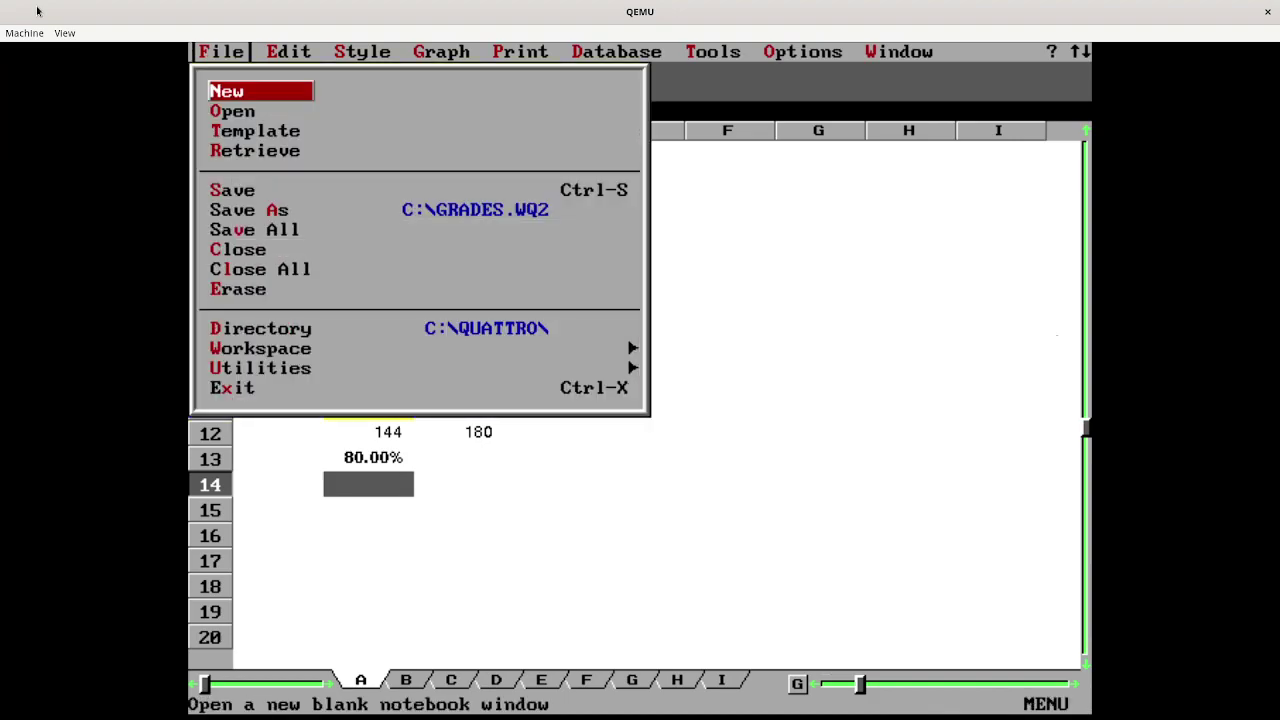
{"action": "key", "text": "Down"}
{"action": "key", "text": "Down"}
{"action": "key", "text": "Down"}
{"action": "key", "text": "Down"}
{"action": "key", "text": "Down"}
{"action": "key", "text": "Down"}
{"action": "key", "text": "Down"}
{"action": "key", "text": "Down"}
{"action": "key", "text": "Down"}
{"action": "key", "text": "Down"}
{"action": "key", "text": "Down"}
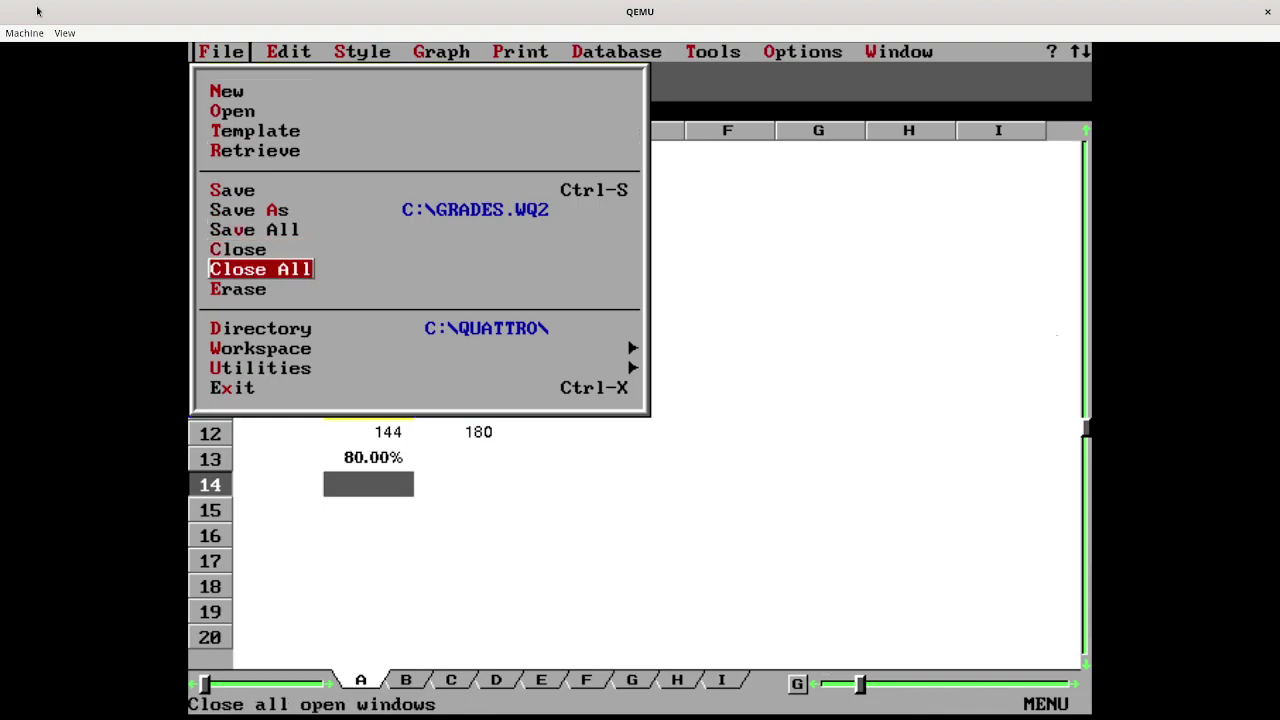
{"action": "key", "text": "Down"}
{"action": "key", "text": "Down"}
{"action": "key", "text": "Return"}
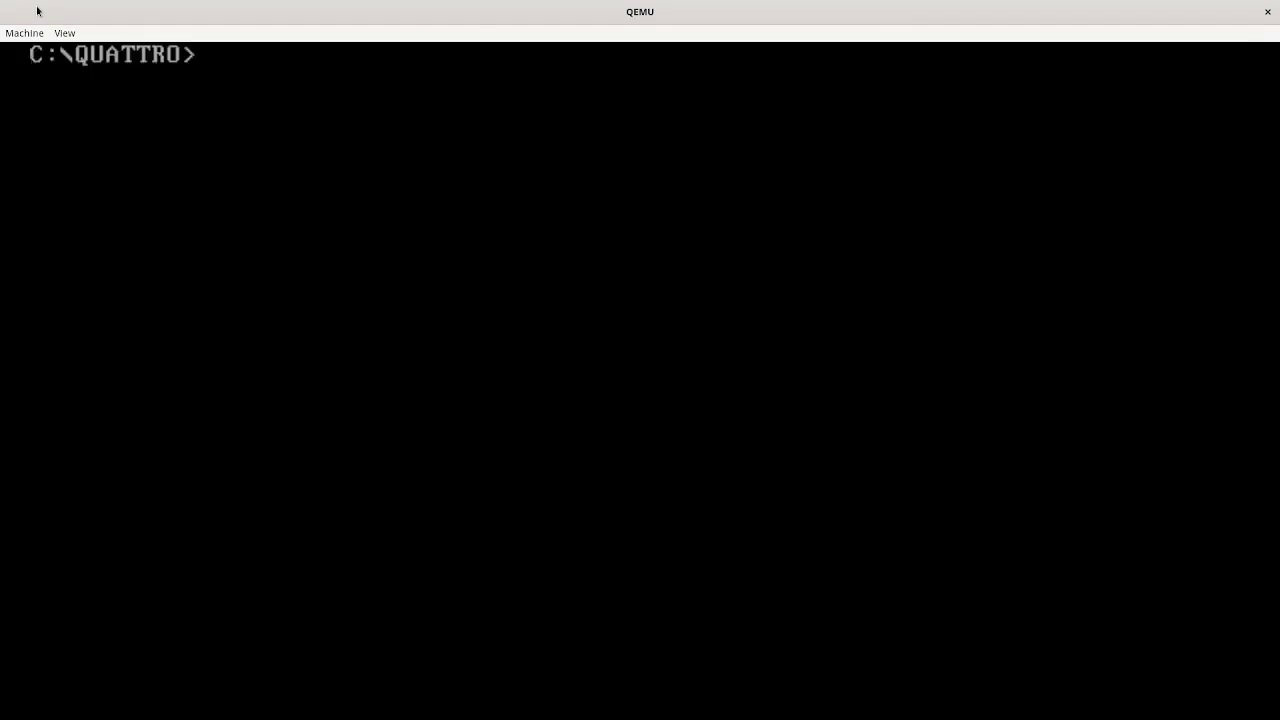
- Run the shutdown command to power off the DOS system
{"action": "type", "text": "shutdo"}
{"action": "key", "text": "BackSpace"}
{"action": "type", "text": "down"}
{"action": "key", "text": "Return"}
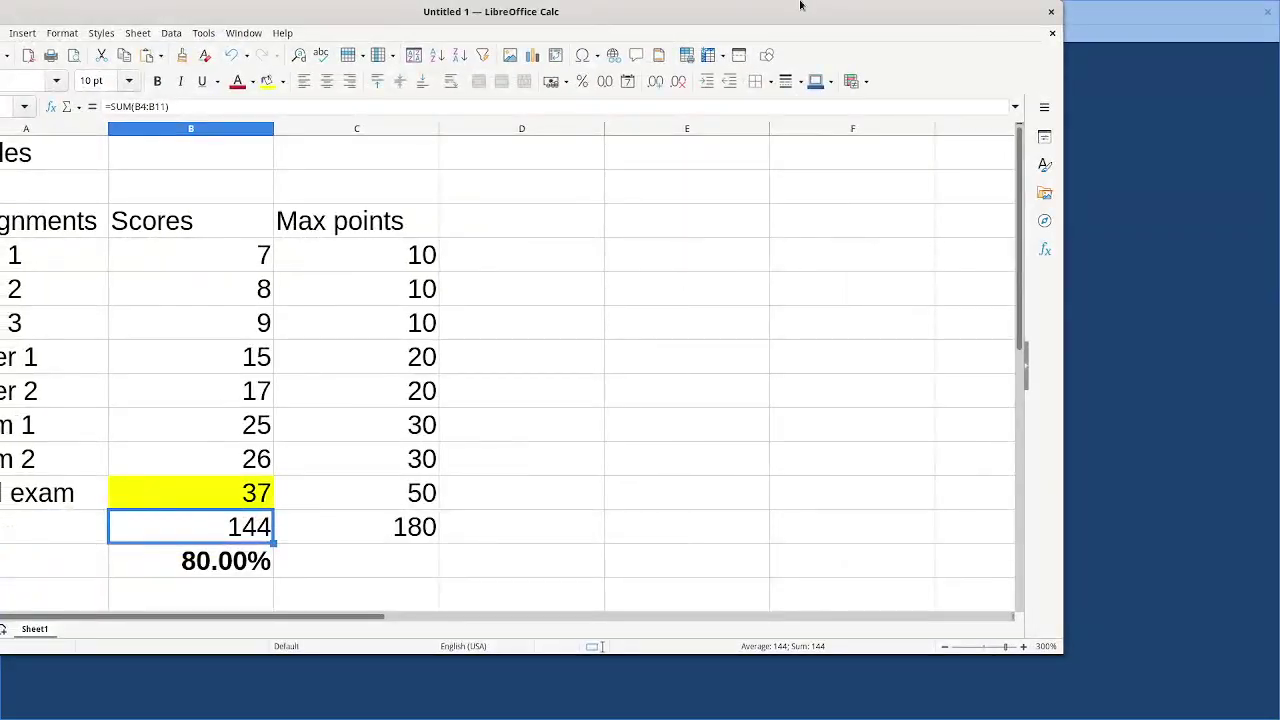
- Maximize the LibreOffice Calc window and bring up the open-file window with Ctrl+O
{"action": "double_click", "coordinate": [800, 5]}
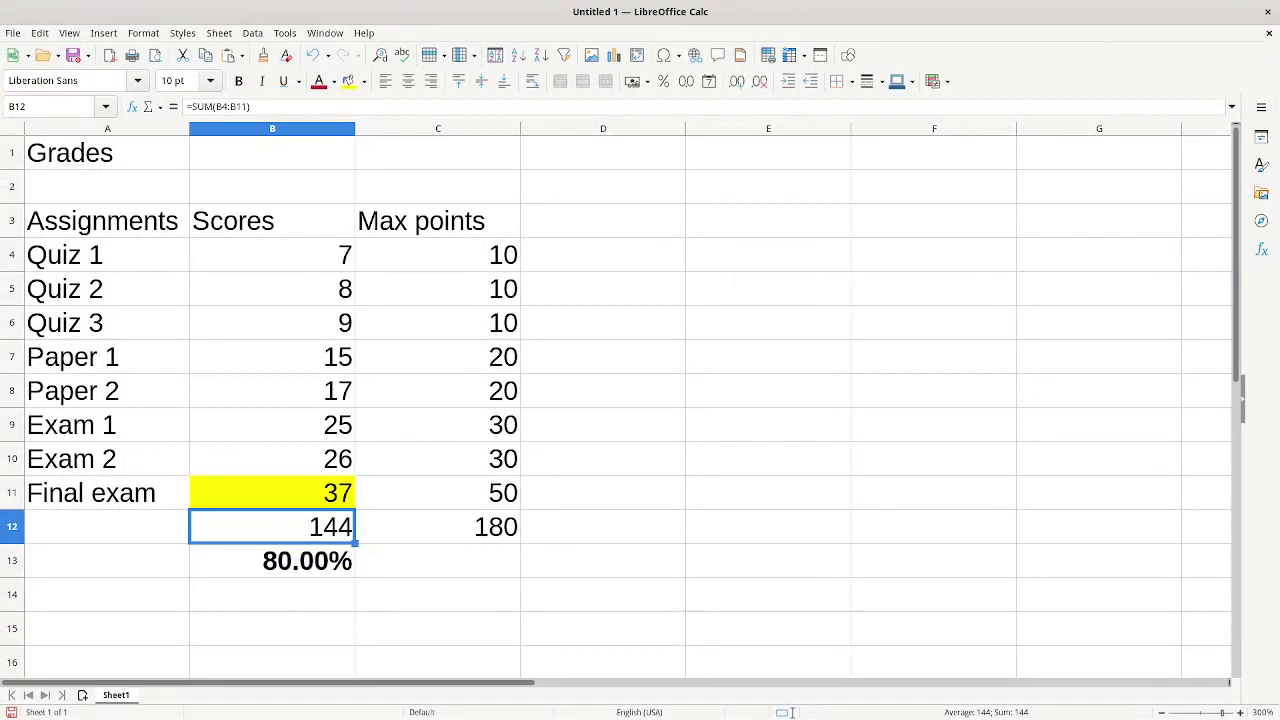
{"action": "key", "text": "ctrl+o"}
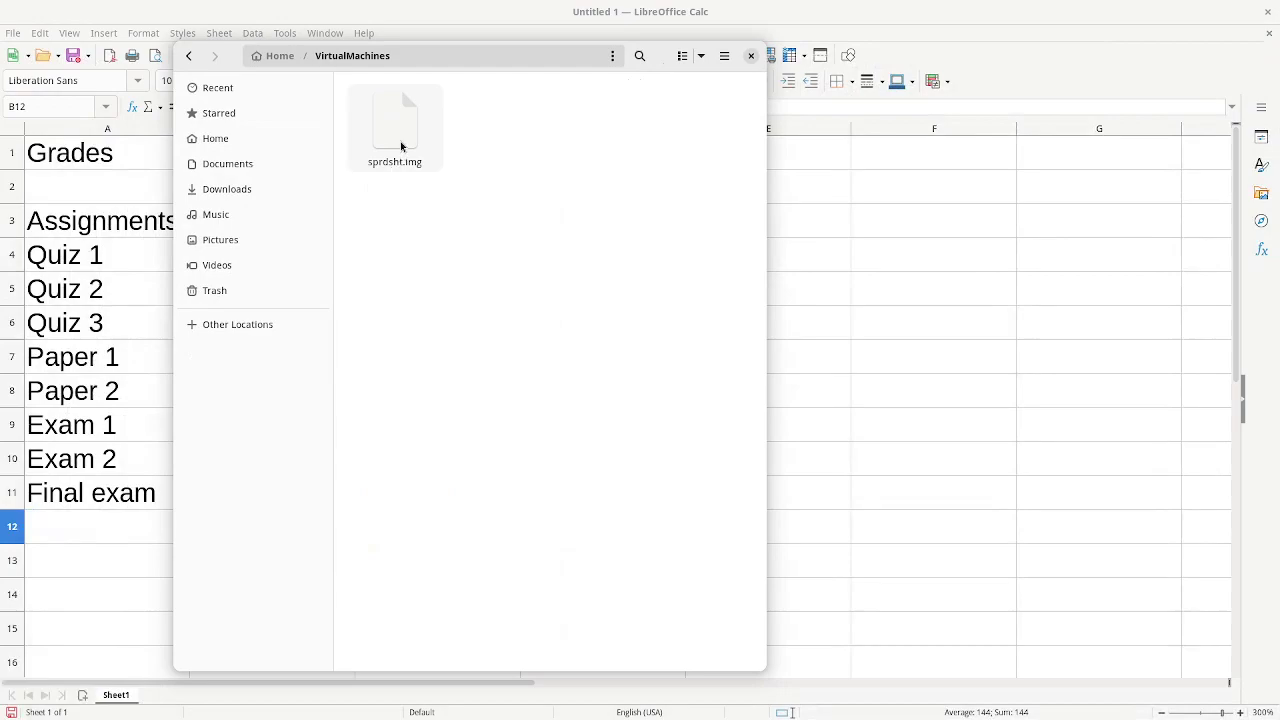
- Mount sprdsht.img with Disk Image Mounter and open GRADES.WQ2 from the SPRDSHT drive
{"action": "right_click", "coordinate": [400, 146]}
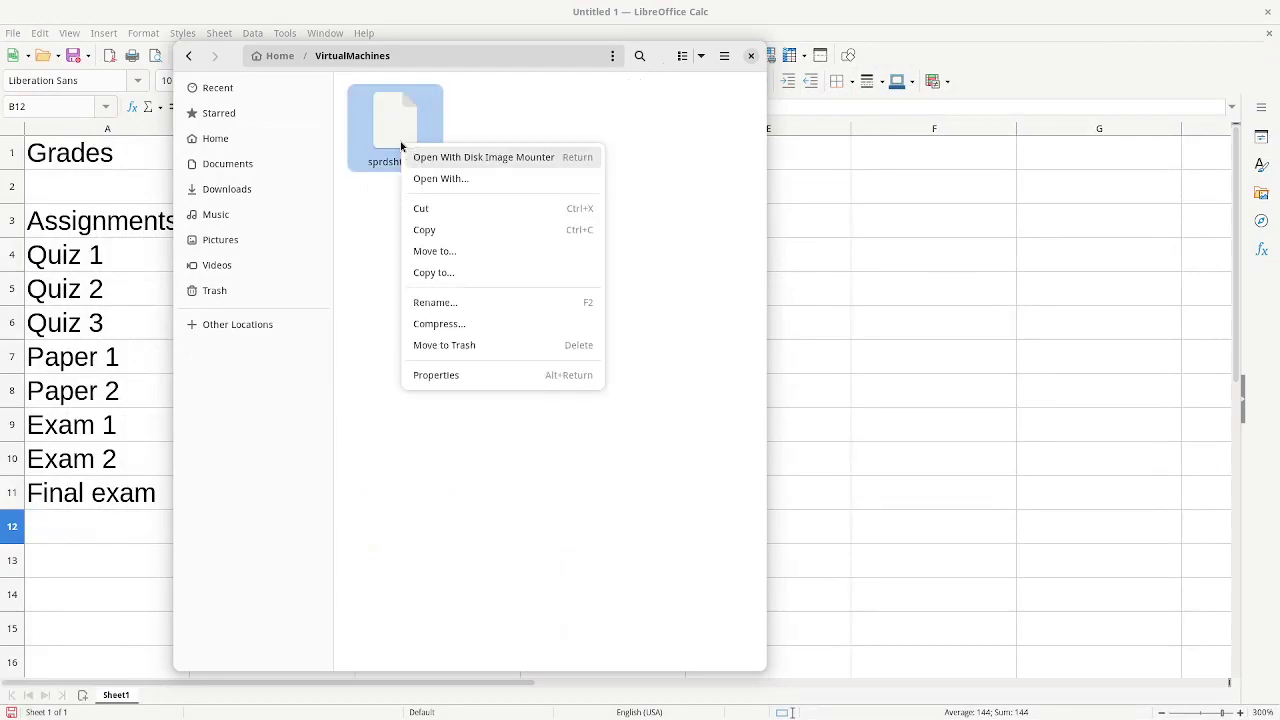
{"action": "left_click", "coordinate": [463, 158]}
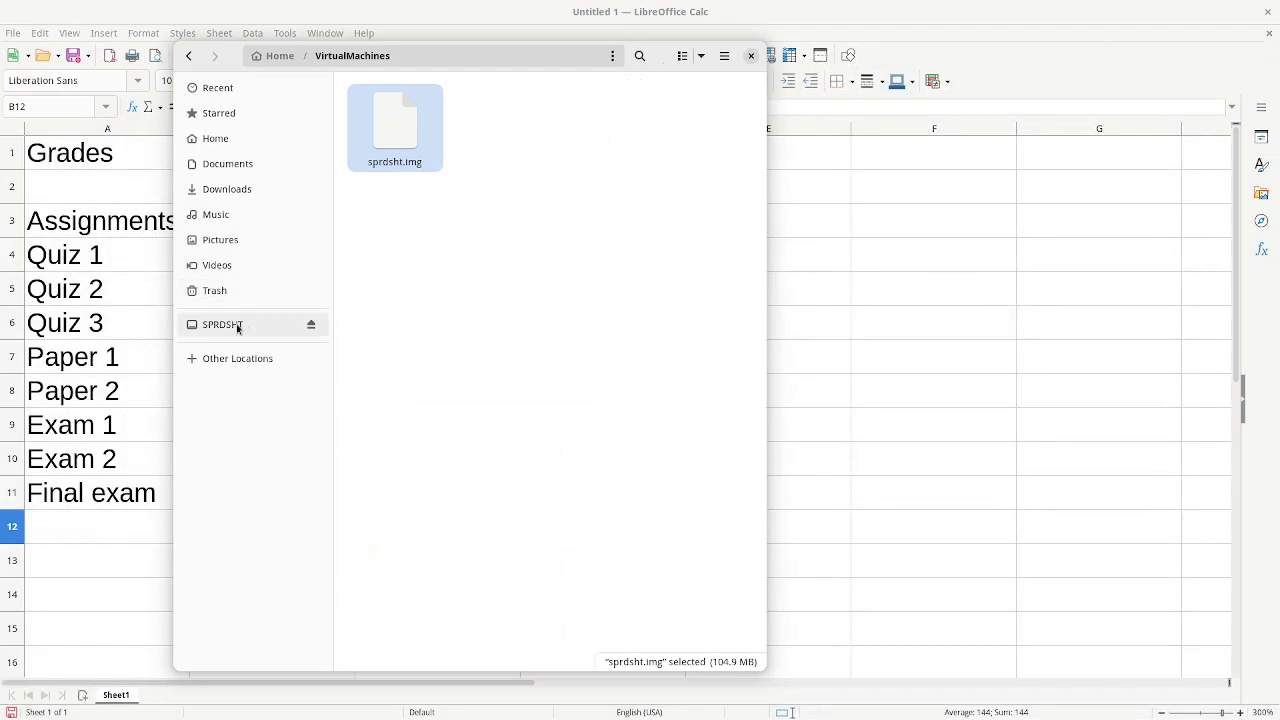
{"action": "left_click", "coordinate": [237, 327]}
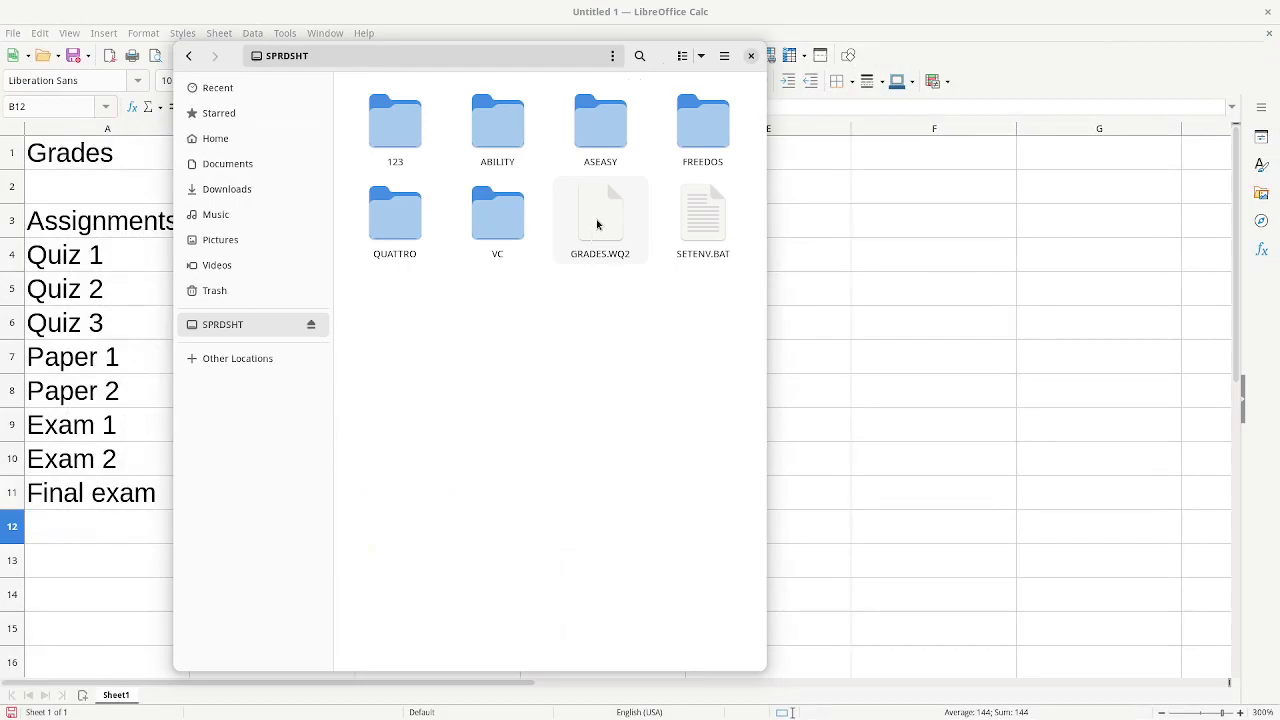
{"action": "left_click", "coordinate": [597, 224]}
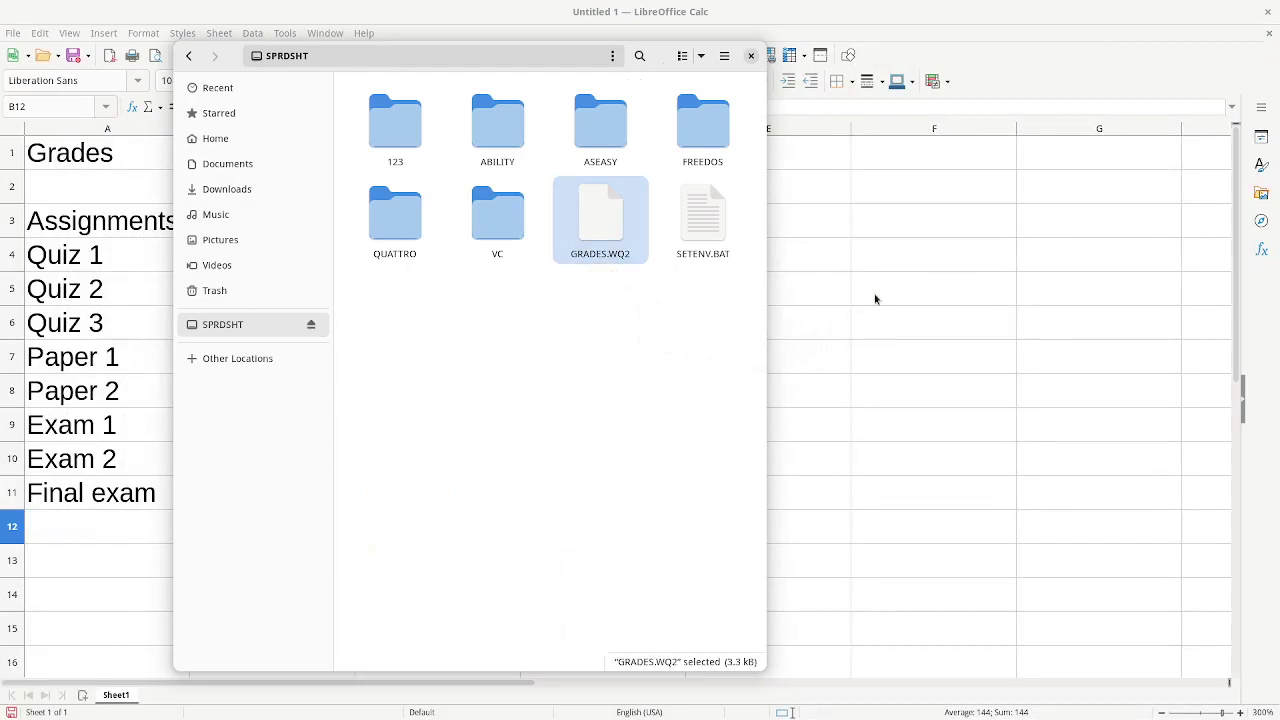
{"action": "key", "text": "Return"}
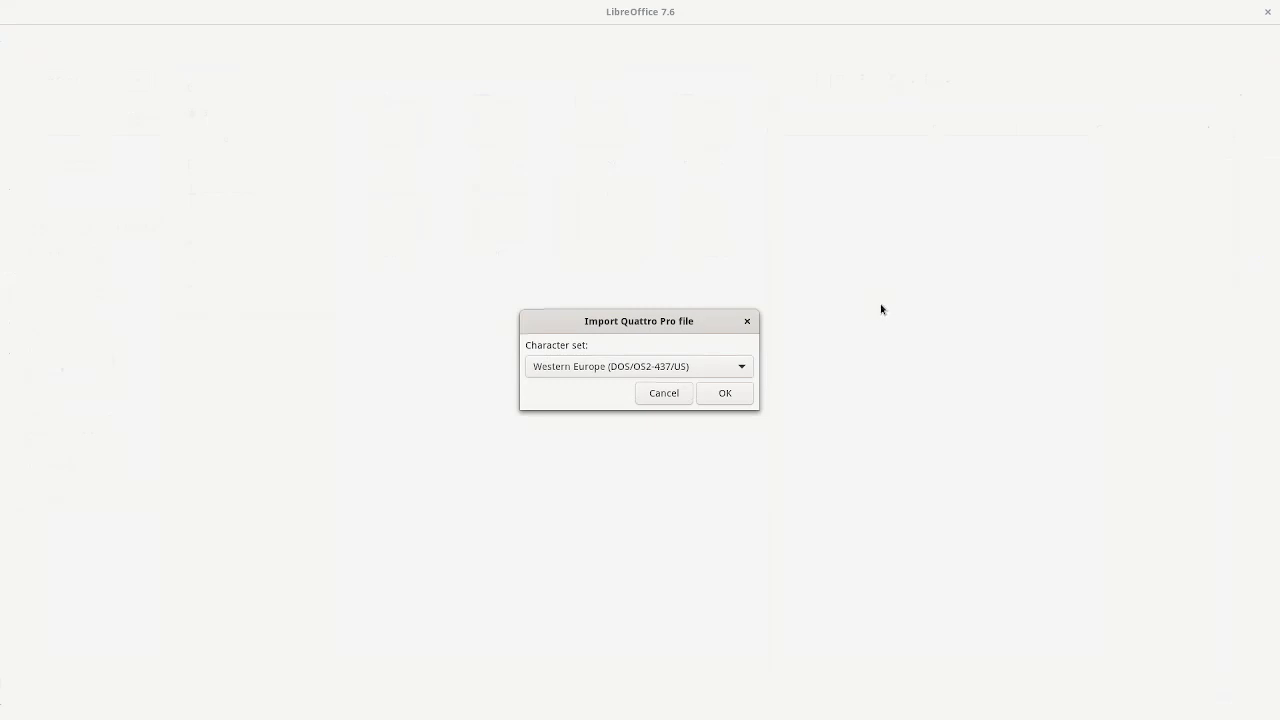
- Accept the Western Europe (DOS/OS2-437/US) character set to import GRADES.WQ2
{"action": "left_click", "coordinate": [741, 395]}
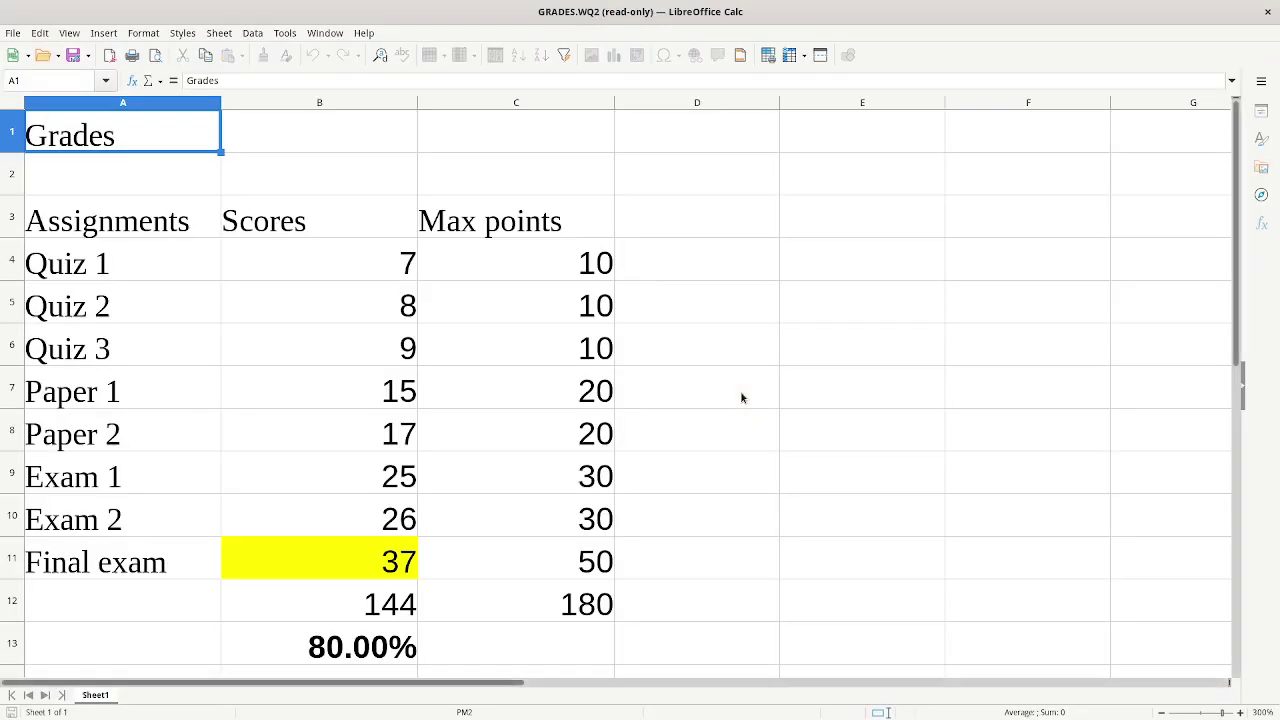